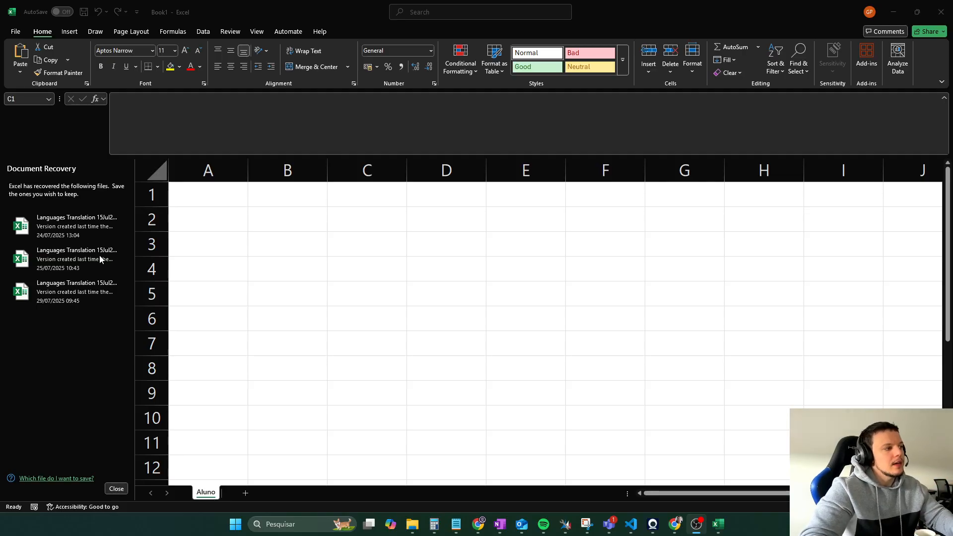
- Enter the column headers "Nome" in A1 and "Idade" in B1
click(203, 193)
click(199, 194)
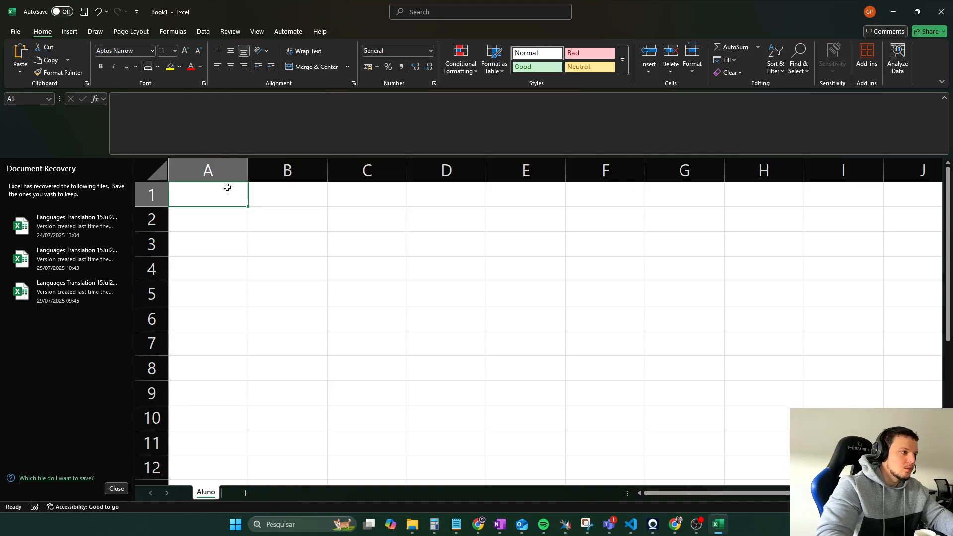
text(Nome)
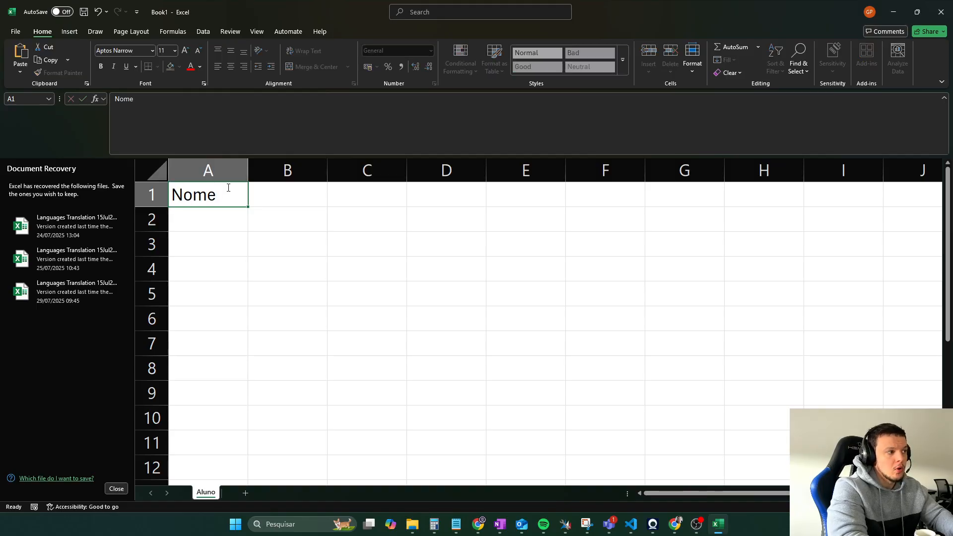
key(Return)
key(Up)
key(Right)
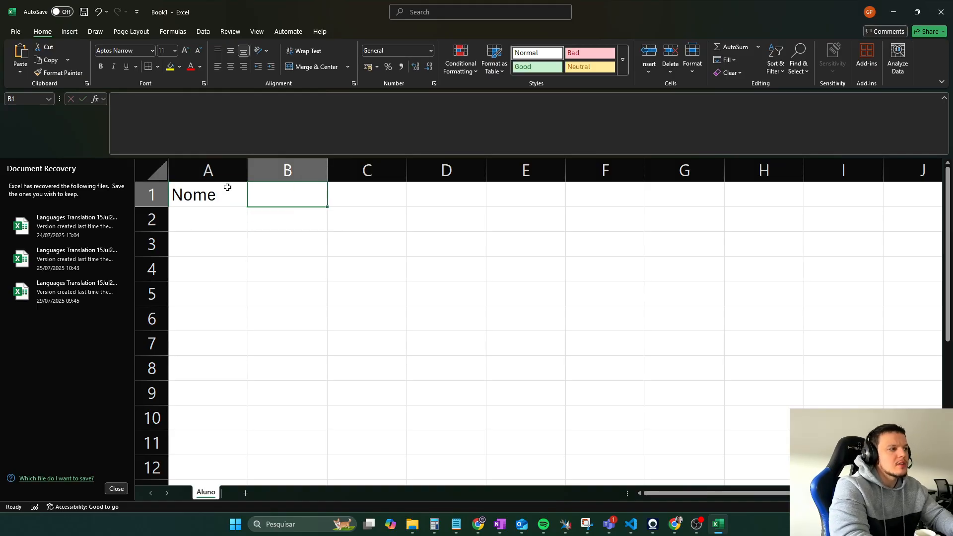
text(Idade)
key(Return)
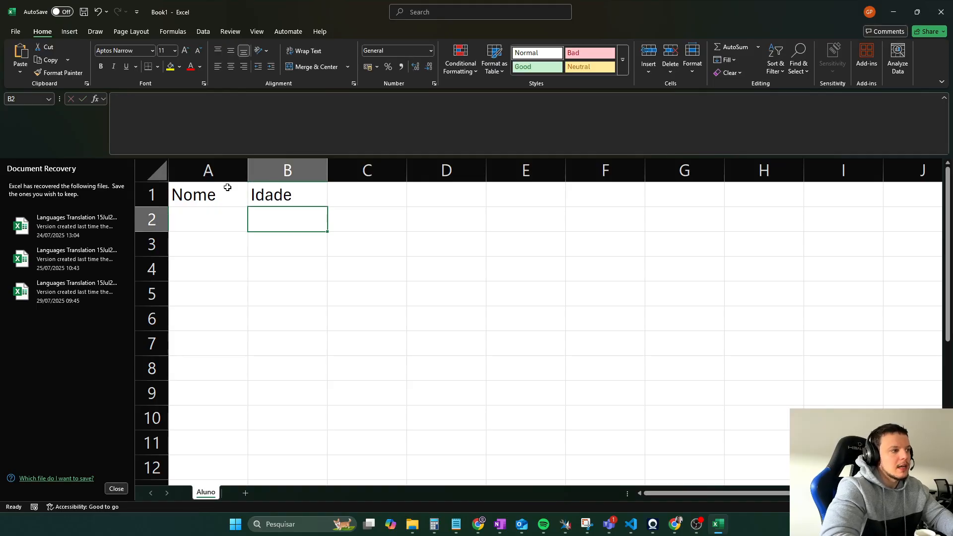
- Enter the column header "Ano de Formatura" in C1
key(Up)
key(Right)
text(Ano e)
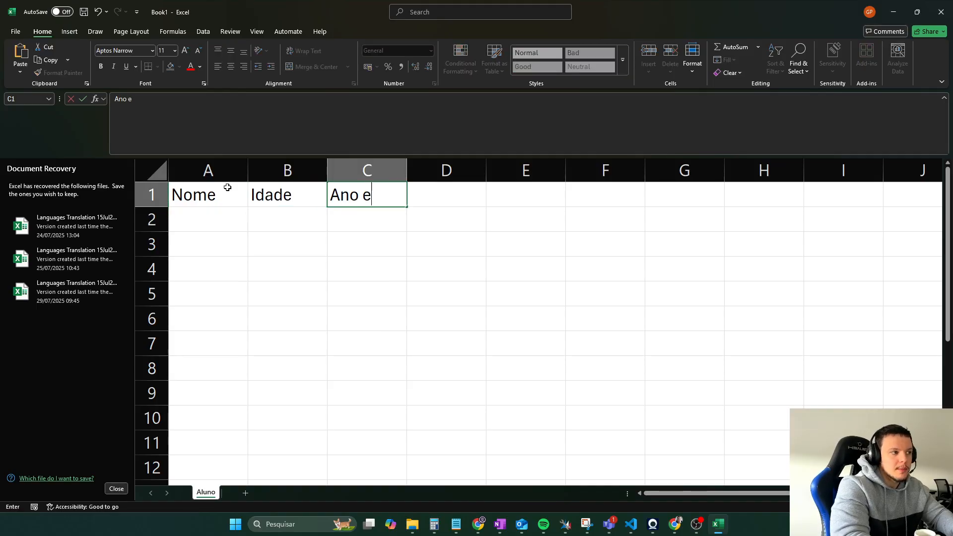
key(BackSpace)
text(de Formatu)
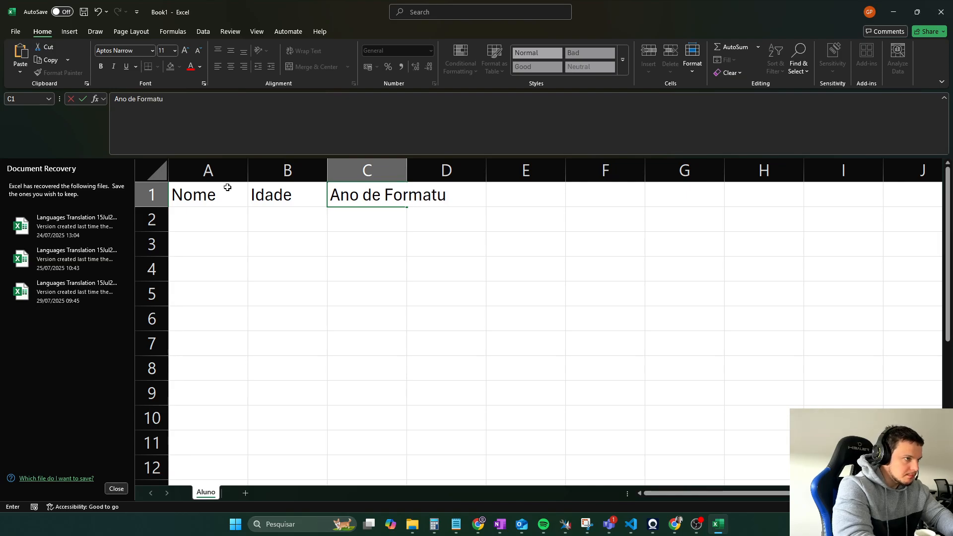
text(ra)
key(Return)
- Start the first student record in row 2 with the student's name in A2 and age 12 in B2
key(Left)
key(Left)
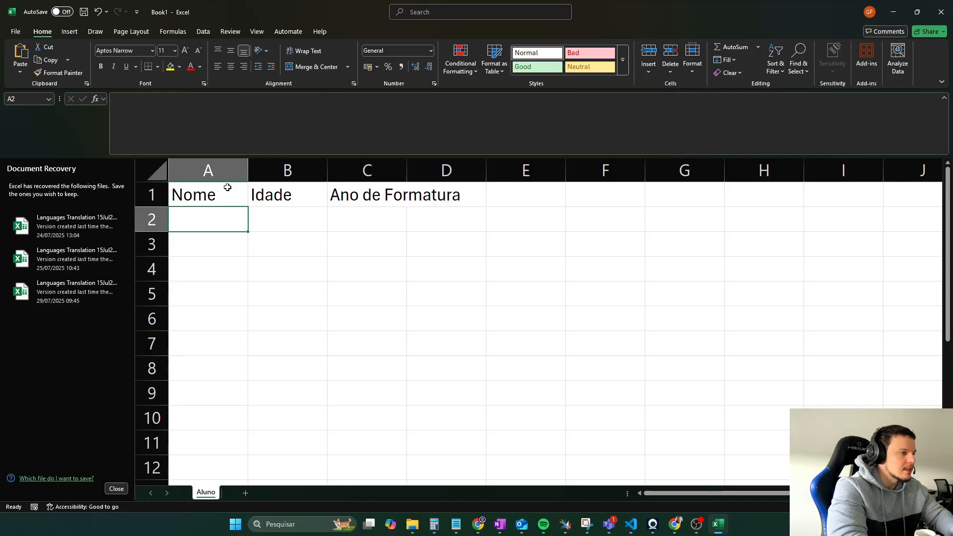
text(Joao)
key(Return)
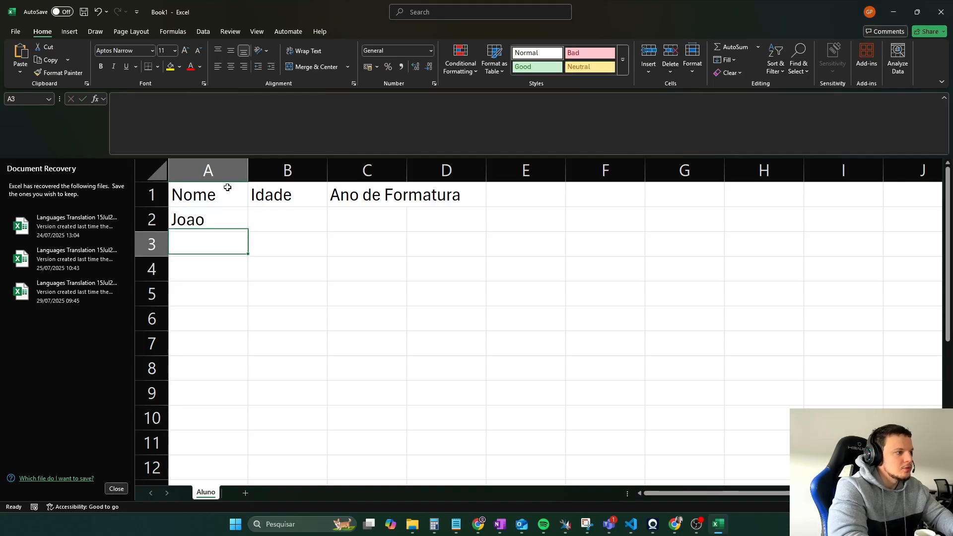
key(Up)
key(Right)
text(4)
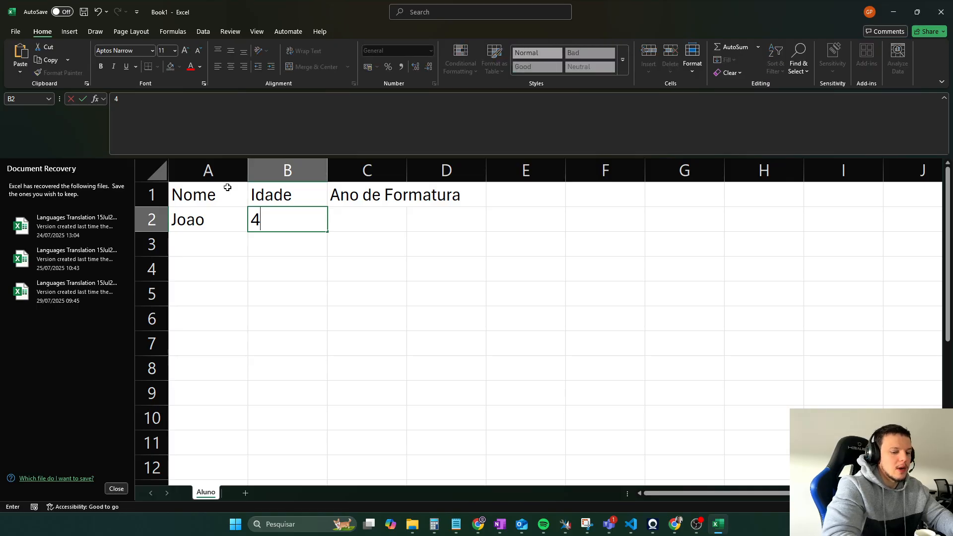
key(BackSpace)
text(12)
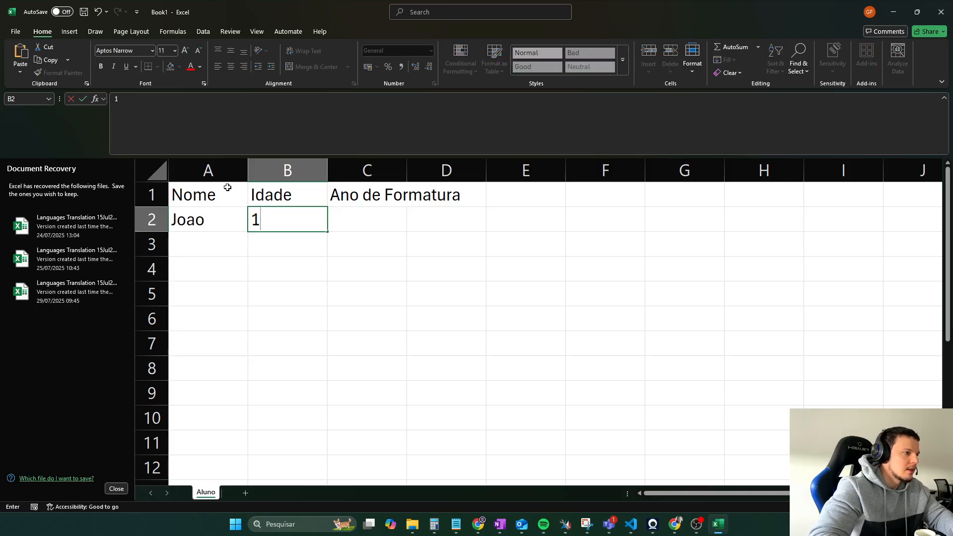
key(Return)
- Enter "null" as the first student's graduation year in C2
key(Right)
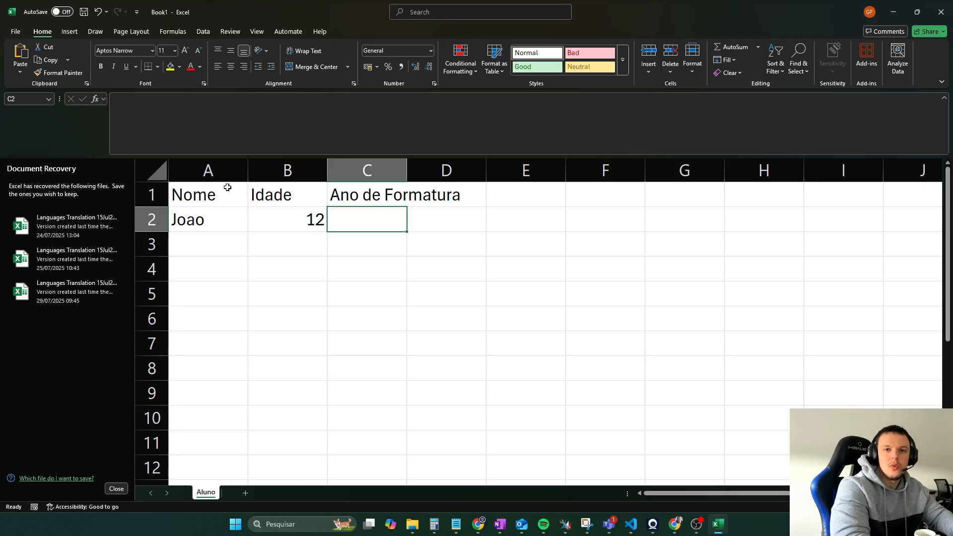
text(null)
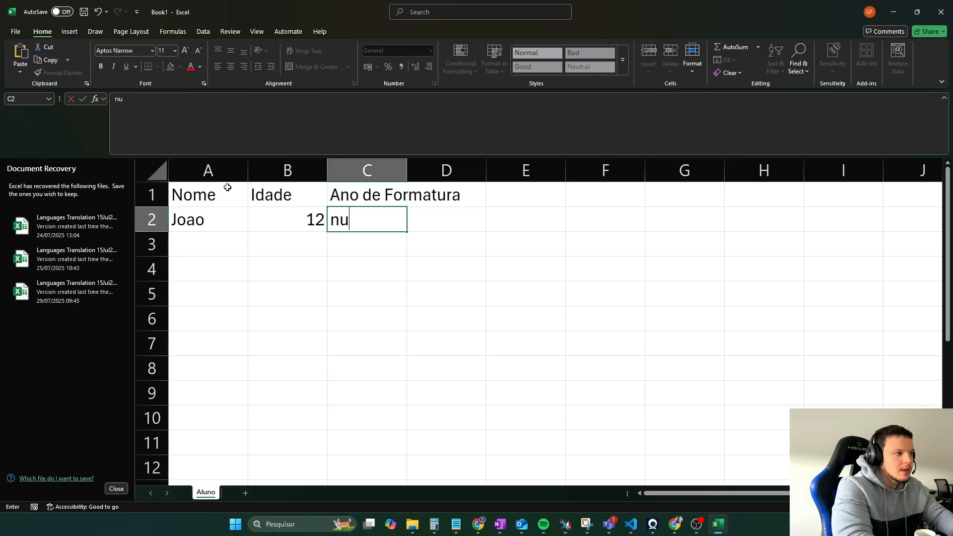
key(Return)
key(Up)
key(Down)
- Fill row 3 with a second student's name, age 19 and graduation year 2022
key(Left)
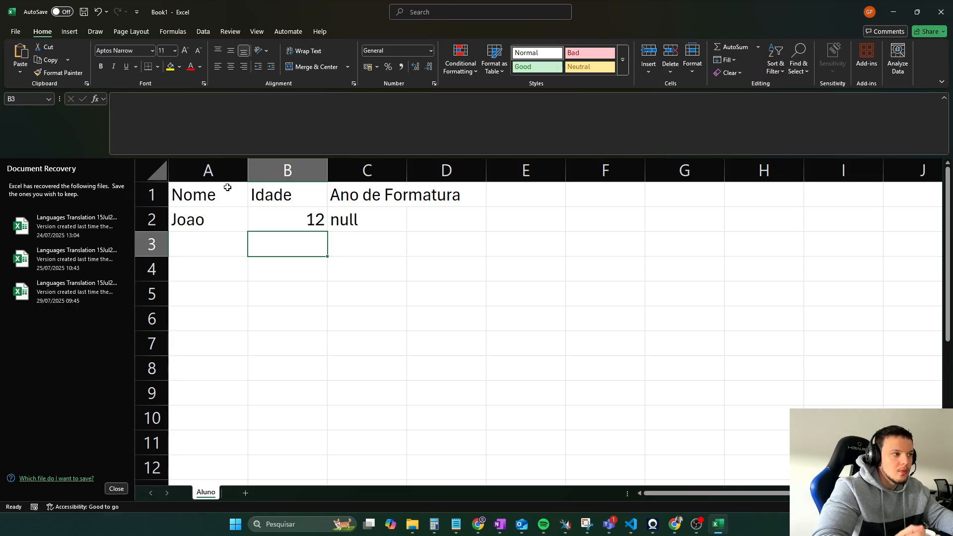
key(Left)
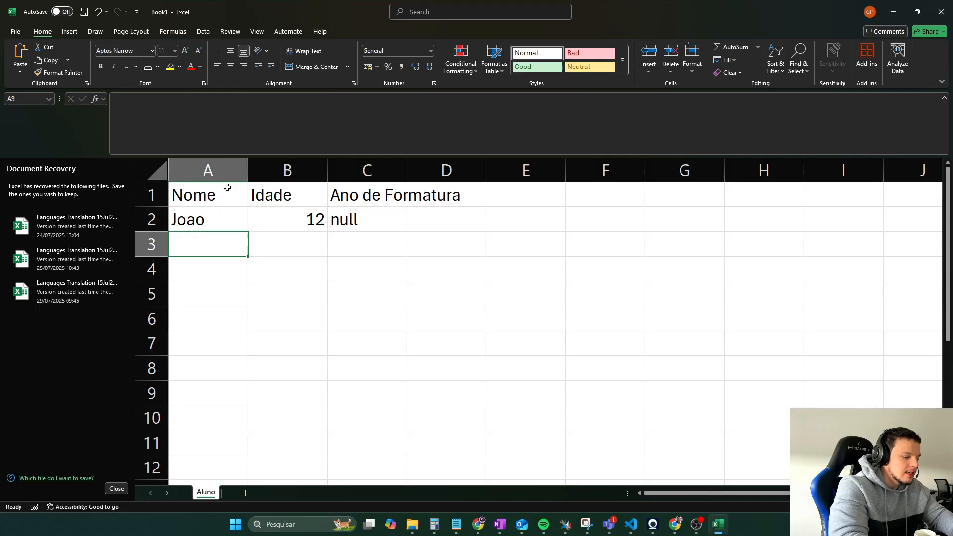
text(Pedro)
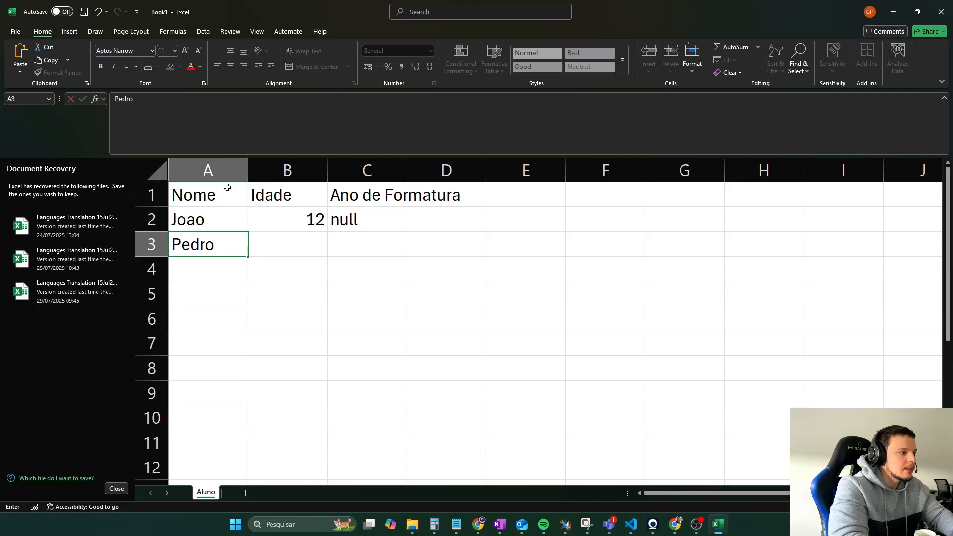
key(Return)
key(Up)
key(Right)
text(19)
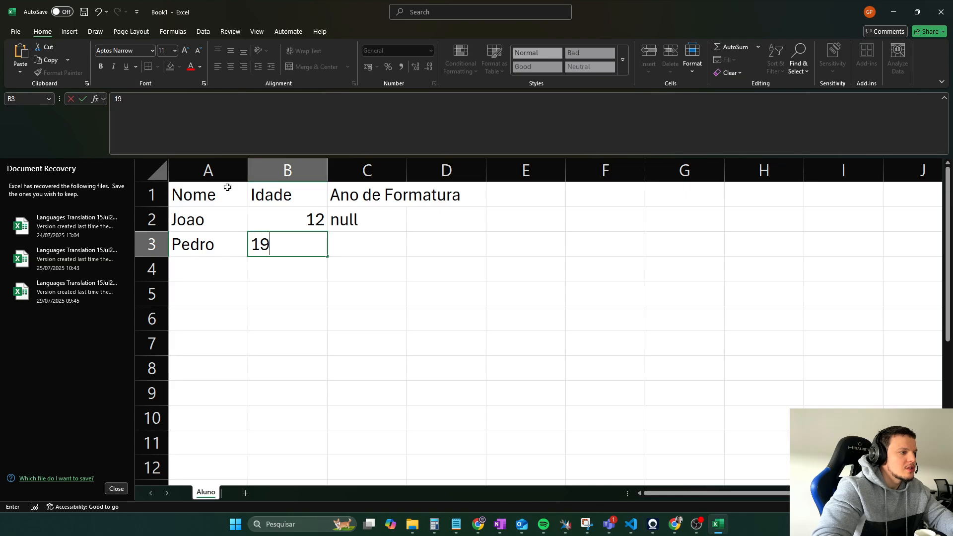
key(Up)
key(Right)
key(Down)
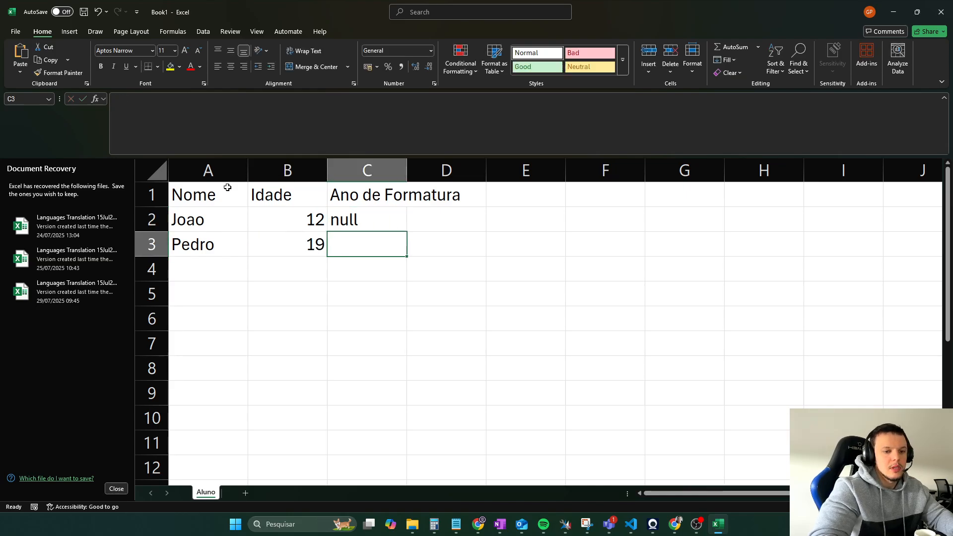
text(2022)
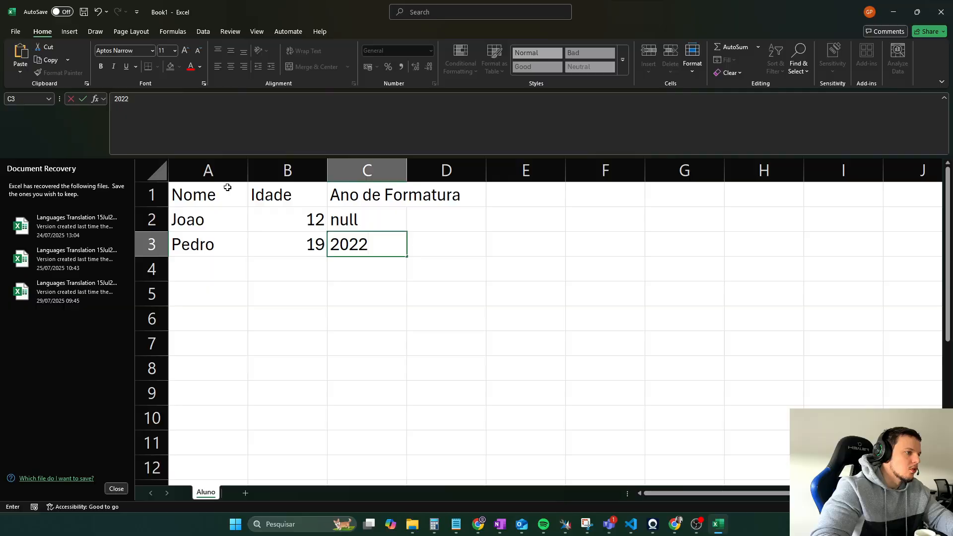
key(Return)
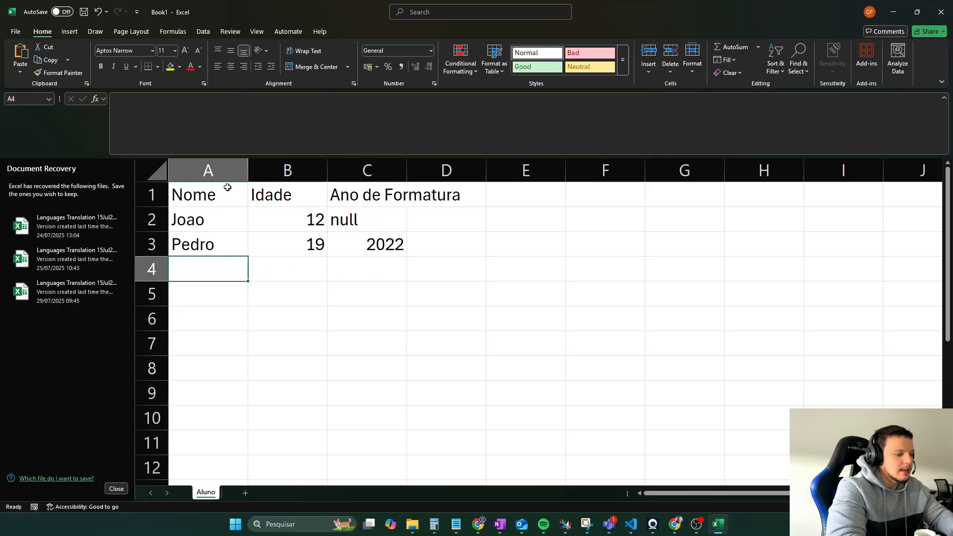
- Fill row 4 with a third student's name, age 16 and "null" as the graduation year
text(Carlos)
key(Return)
key(Up)
key(Right)
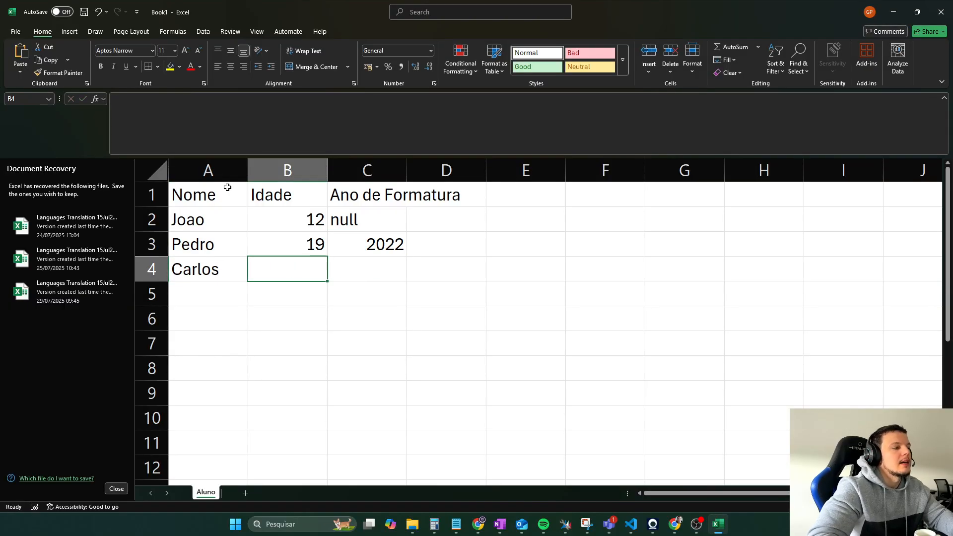
text(16)
key(Tab)
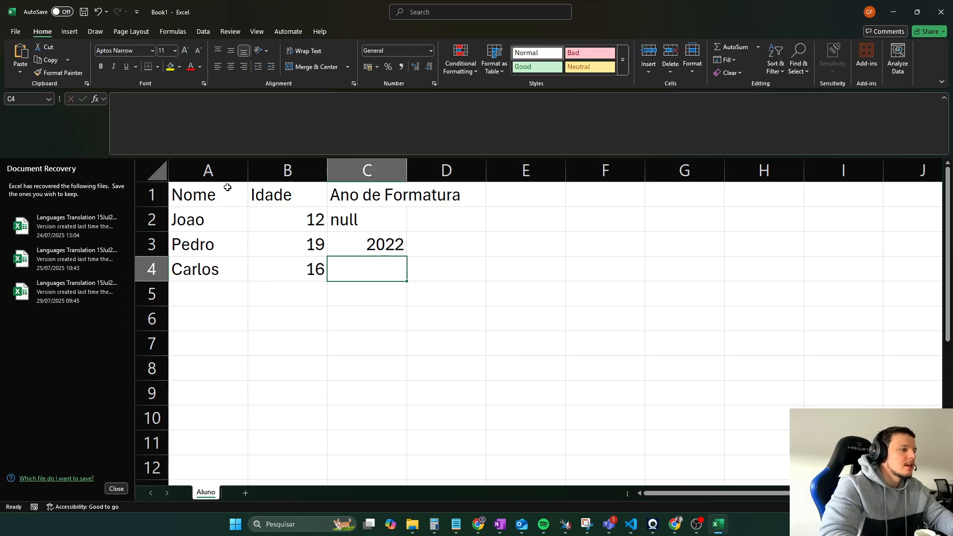
text(null)
key(Return)
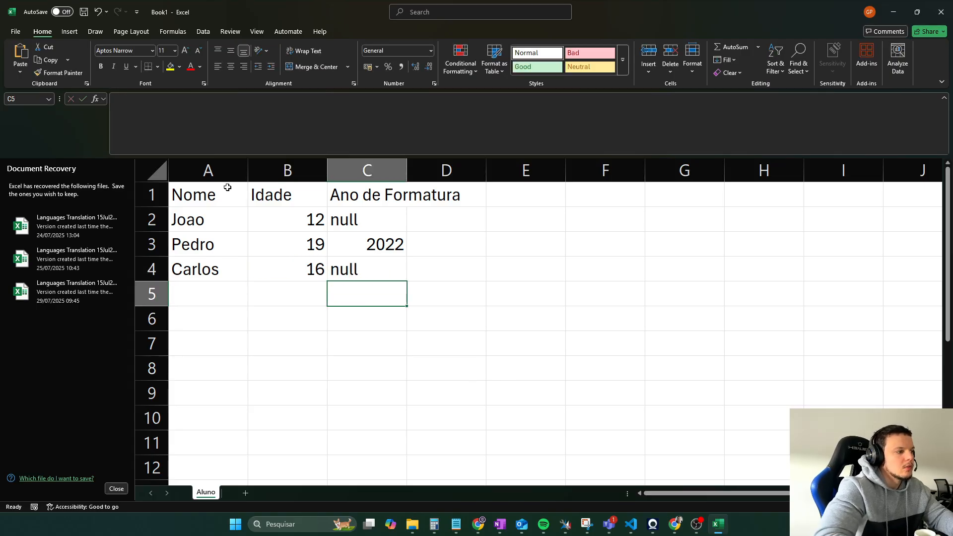
- Examine the header cells A1 to C1 as the fields that define each student record
key(Left)
key(Left)
key(Up)
key(Up)
key(Up)
key(Up)
key(shift+Right)
key(shift+Right)
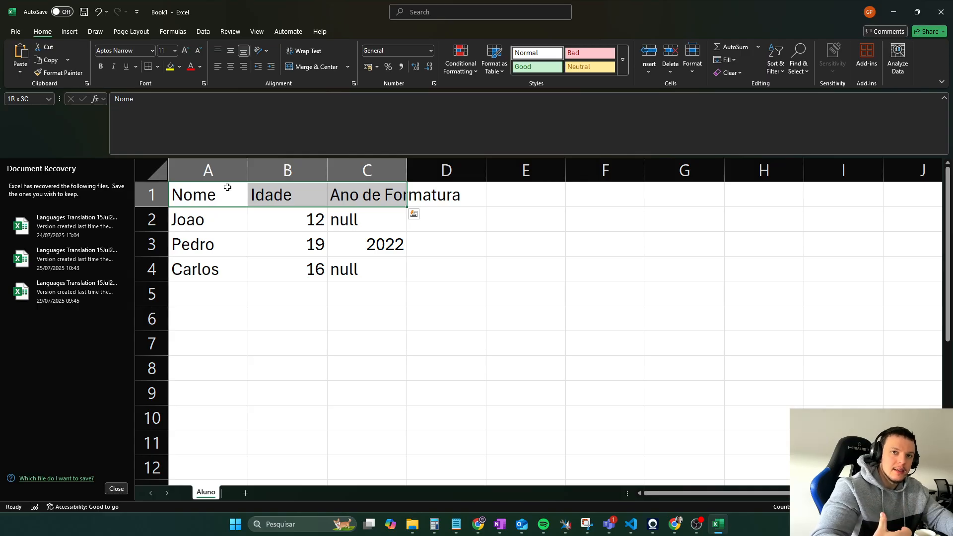
click(227, 188)
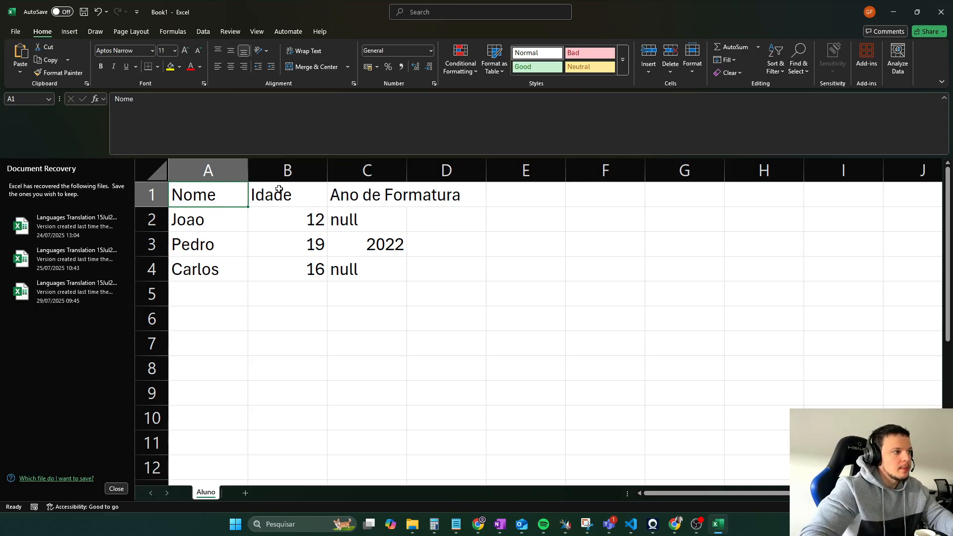
click(279, 189)
click(374, 194)
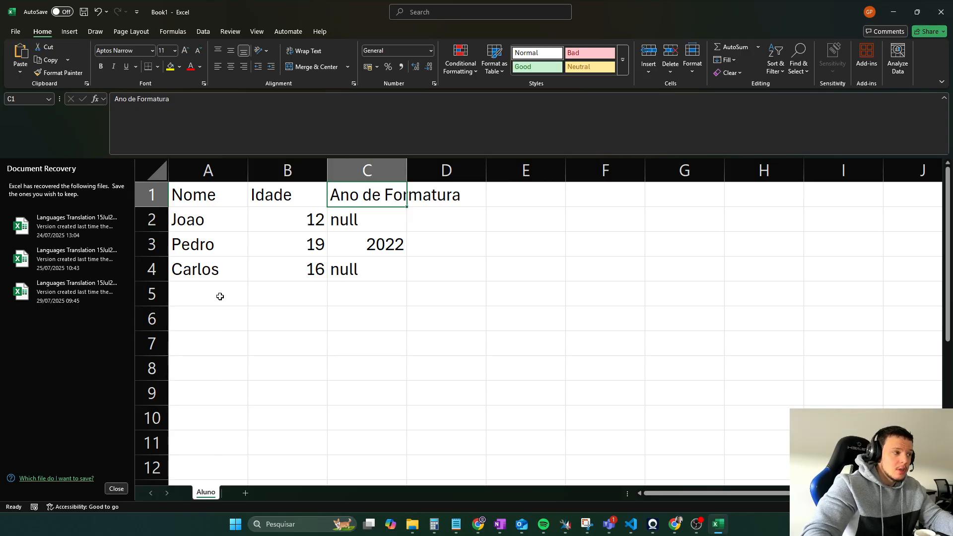
drag(203, 203, 342, 200)
click(316, 196)
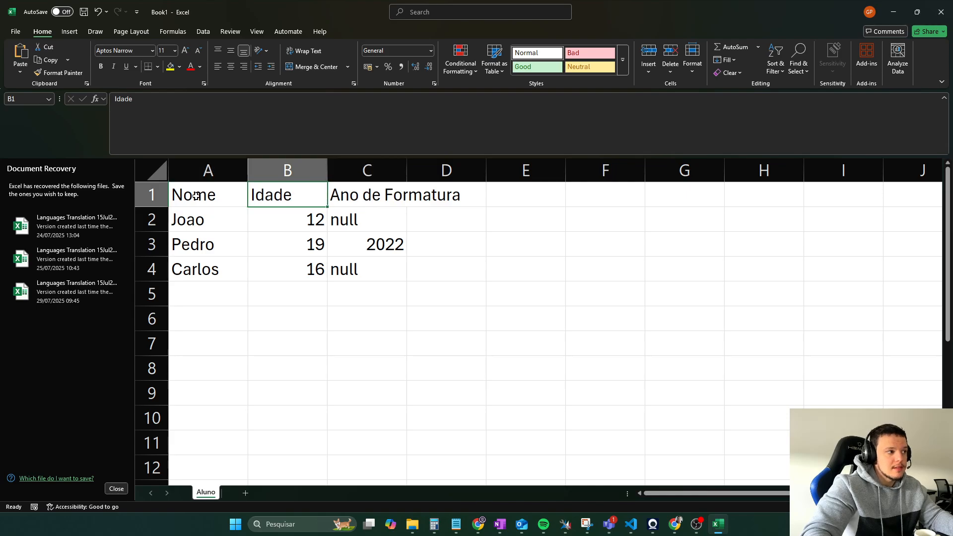
click(247, 195)
click(314, 196)
click(370, 199)
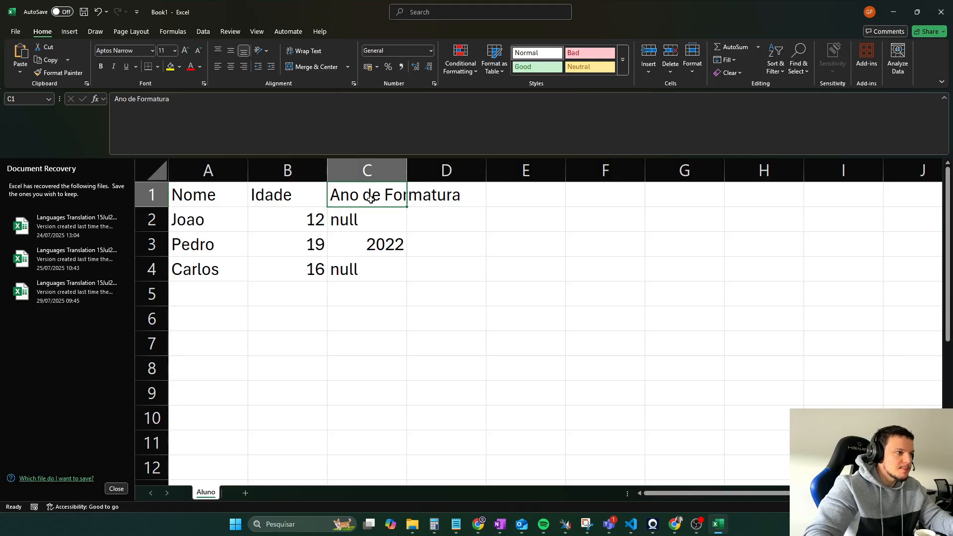
- Examine the first student's values in row 2 against their column headers
click(227, 219)
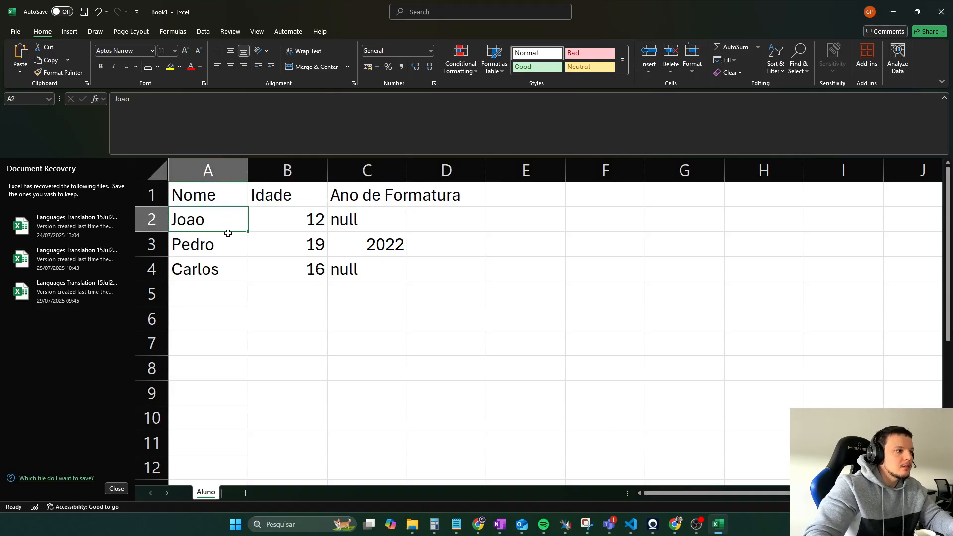
click(268, 218)
click(362, 213)
click(269, 203)
click(203, 210)
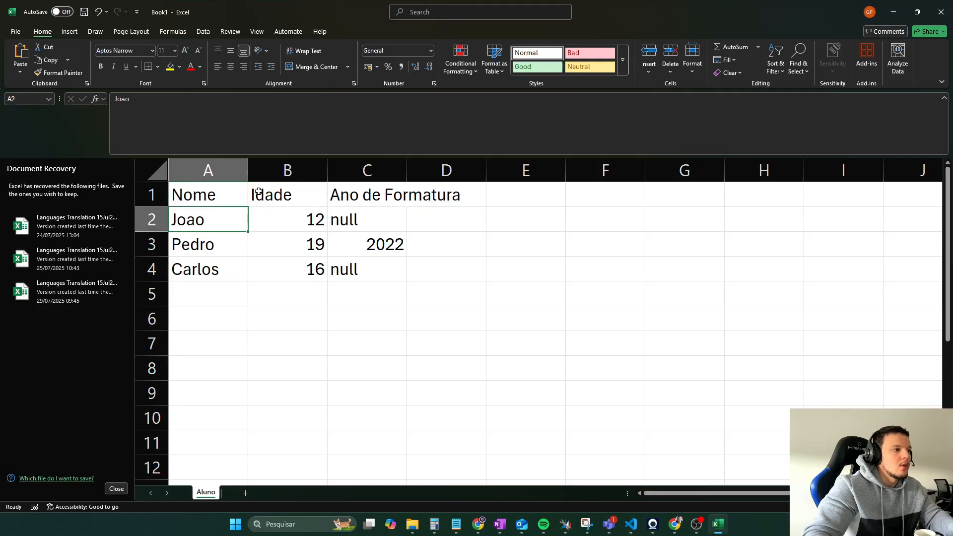
click(294, 195)
click(307, 213)
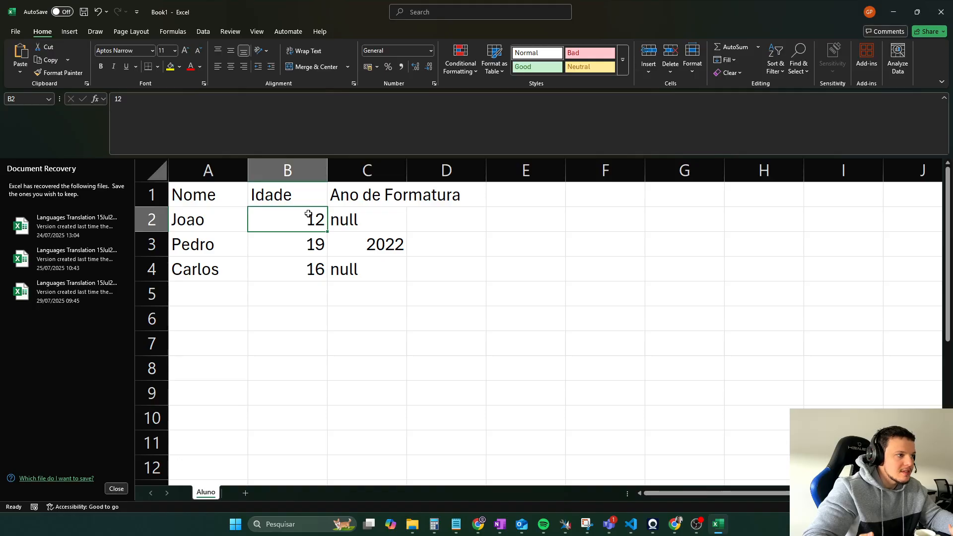
- Try replacing the student's name in A2 with the number 12, and undo that entry
click(213, 197)
click(191, 226)
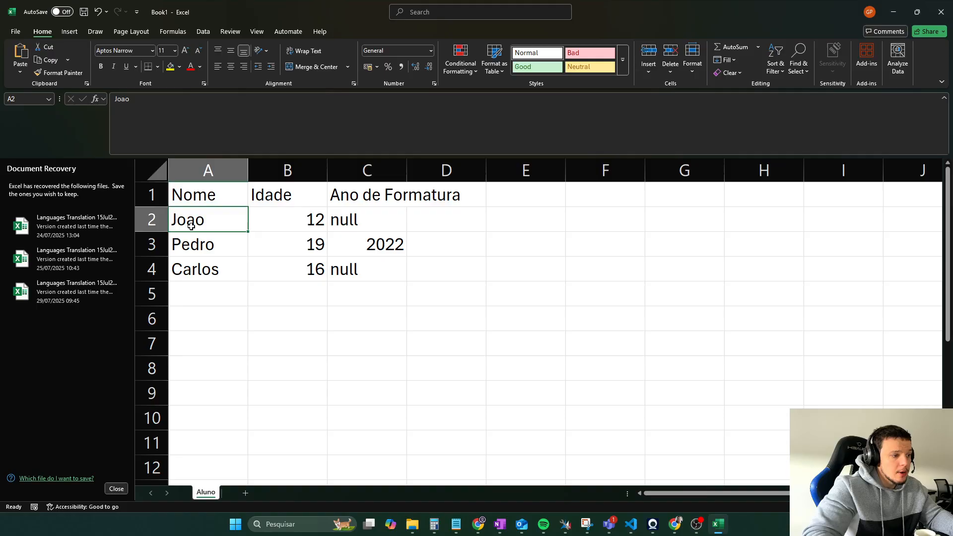
text(12)
key(Return)
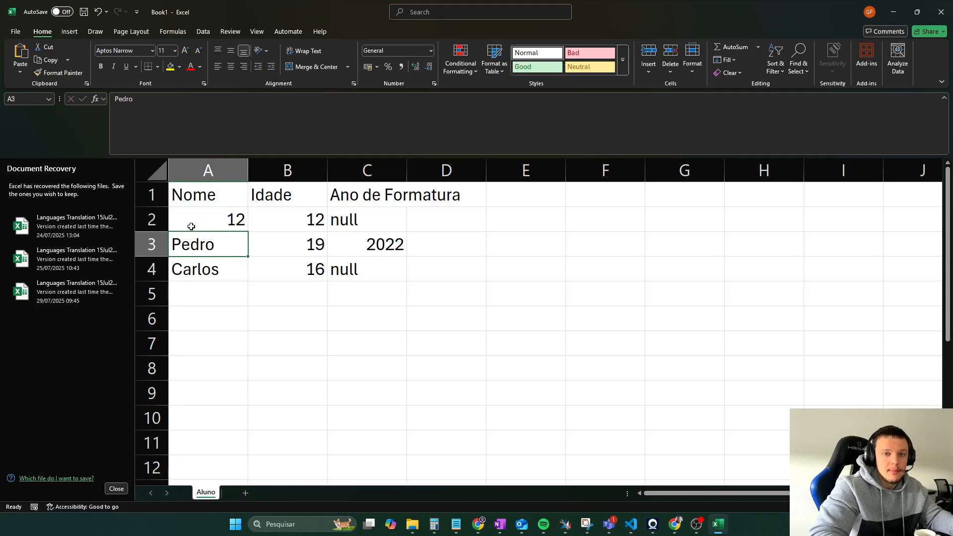
key(ctrl+z)
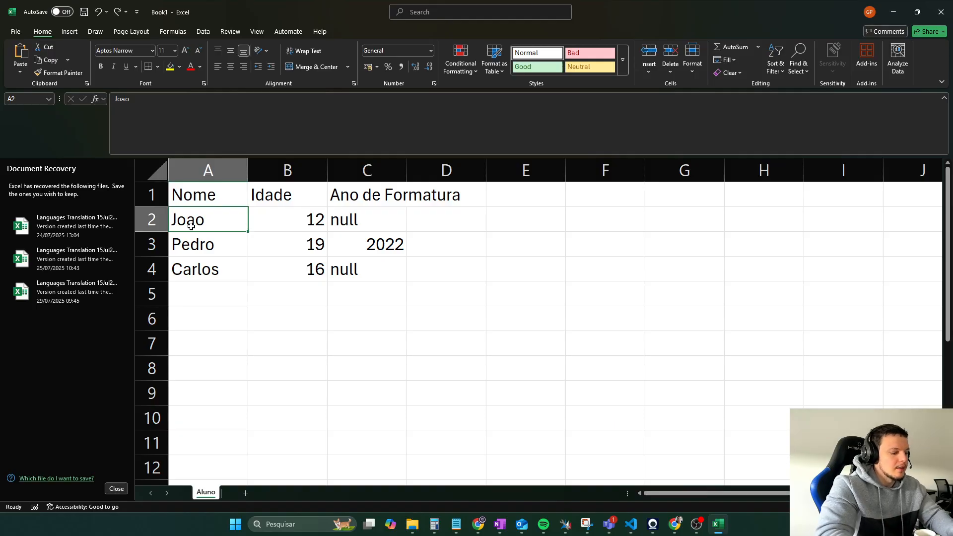
- Open a blank Notepad document and write the line "campos texto - string ou char"
key(super+r)
text(notepad)
key(Return)
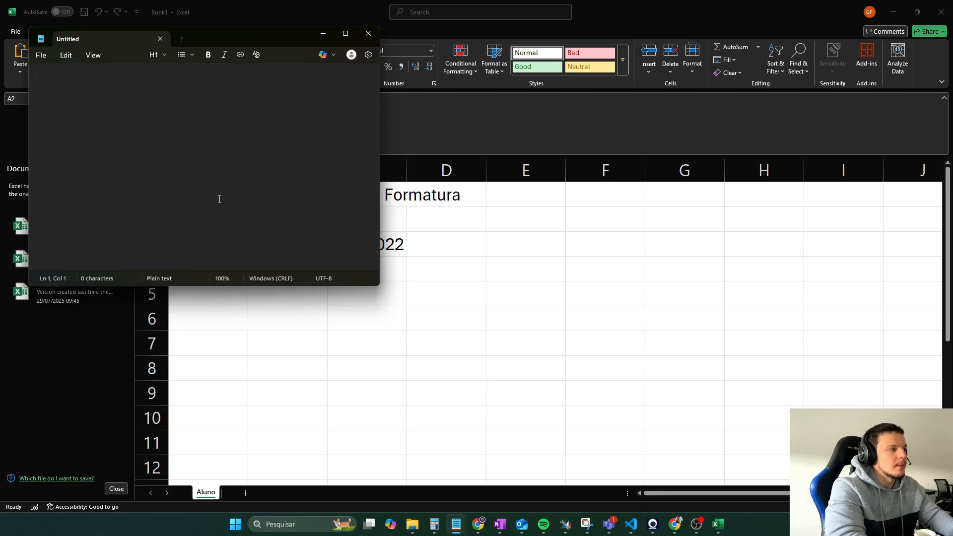
text(cam)
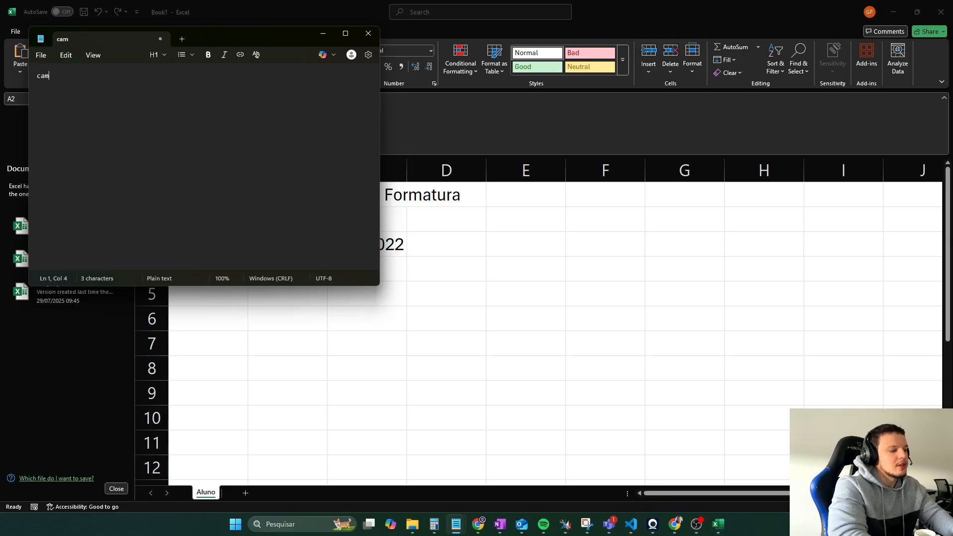
text(pos texto )
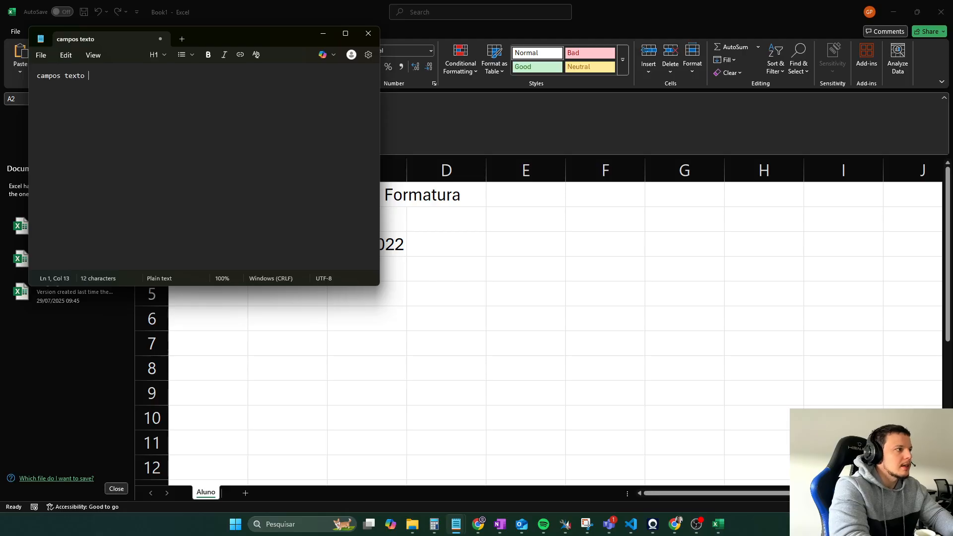
text(- string )
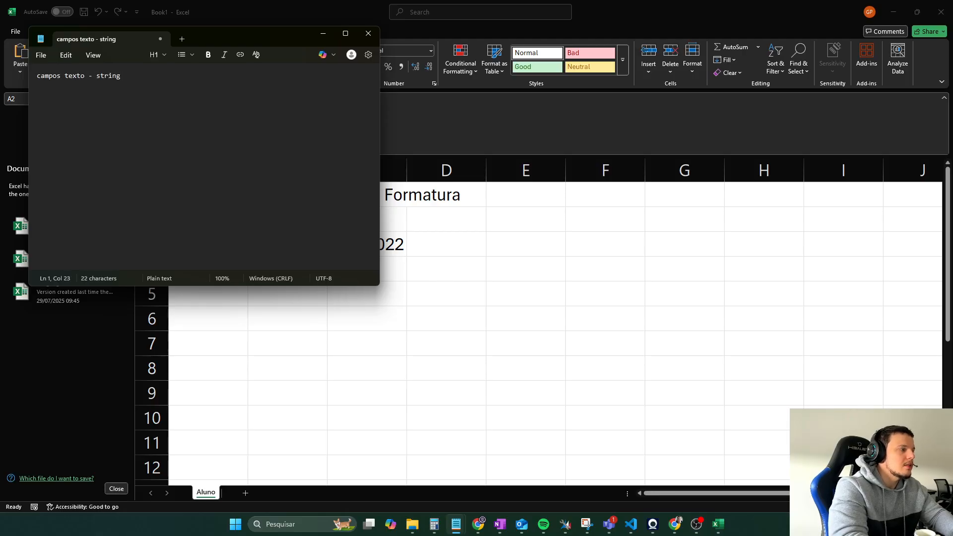
text(ou char)
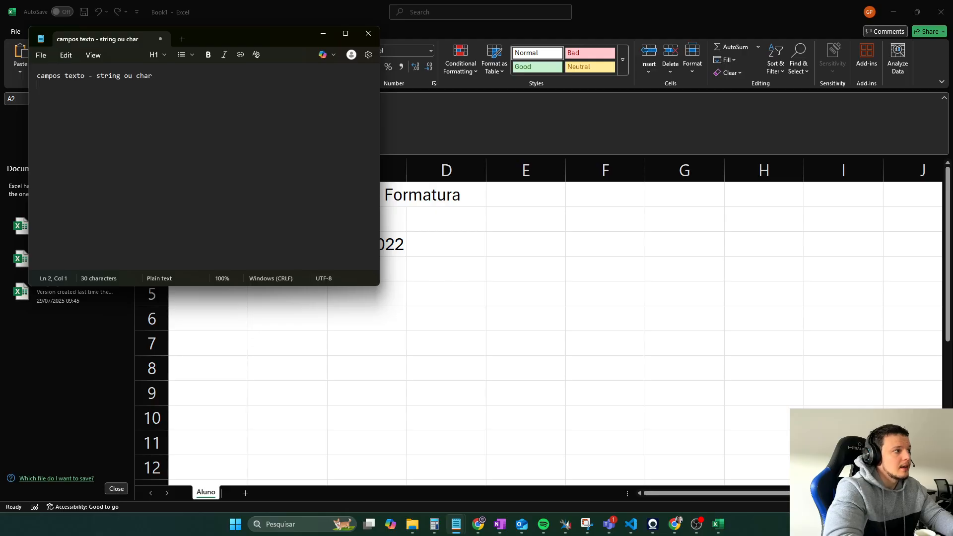
- Switch to Excel, try changing the age in B2 to the decimal 12,3, and undo that entry
key(alt+Tab)
click(302, 205)
click(296, 221)
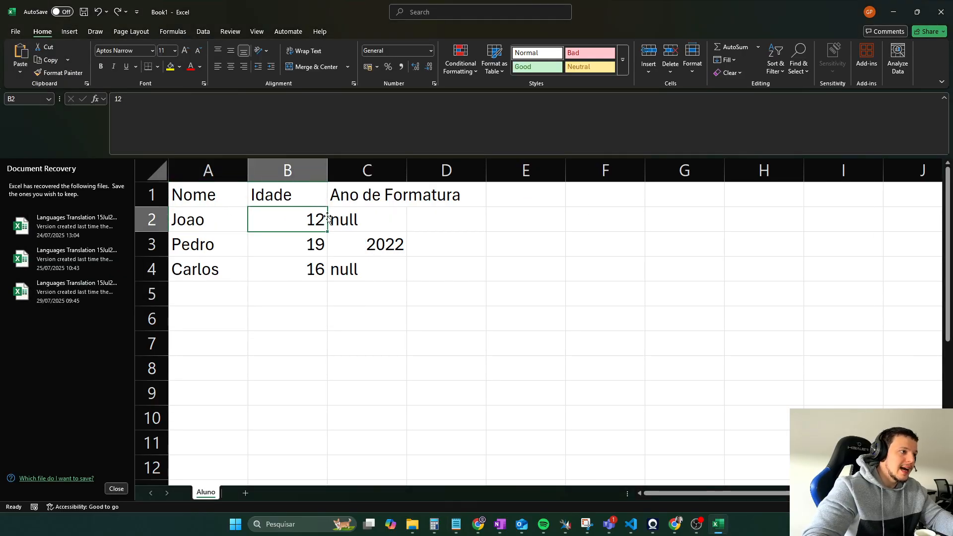
key(alt+Tab)
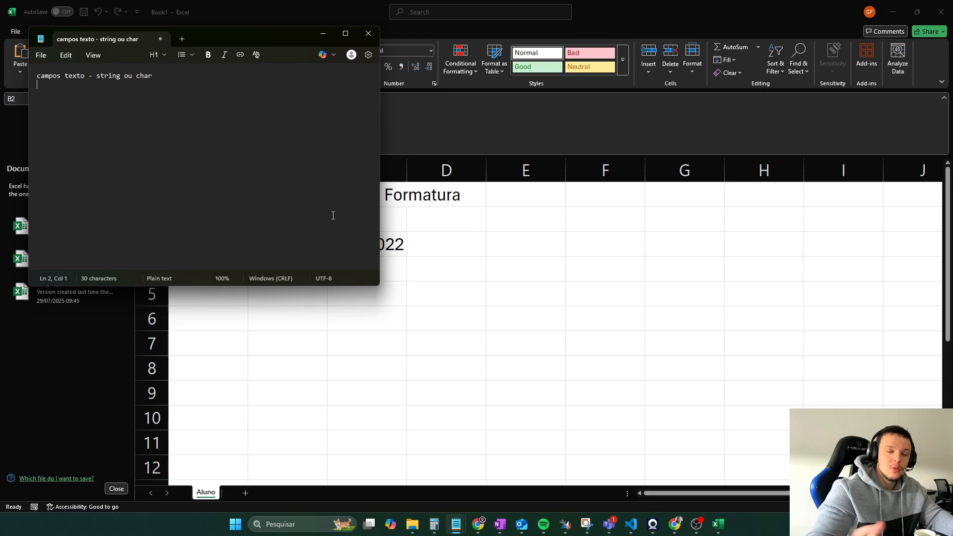
click(466, 228)
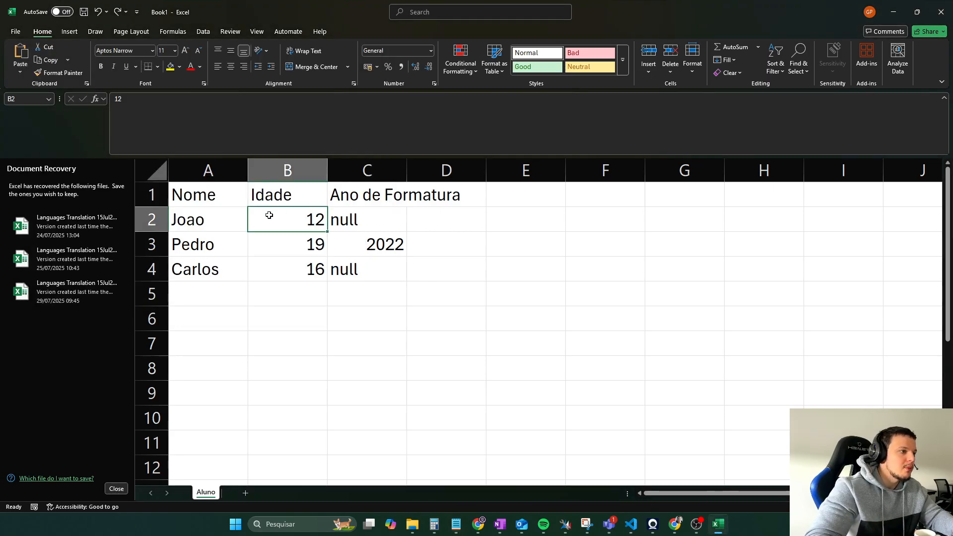
double_click(300, 218)
text(,3)
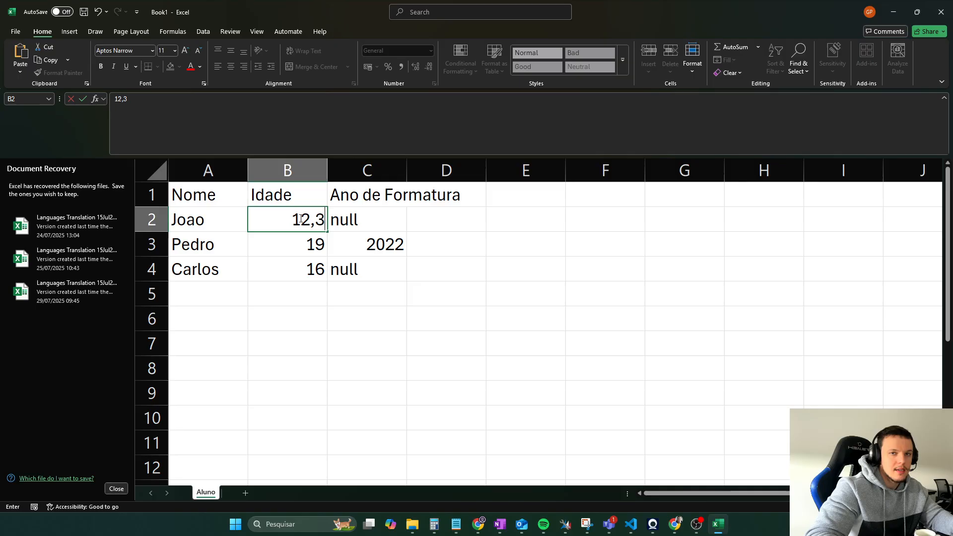
key(Return)
key(ctrl+z)
- Add the line "campos de inteiro - -321521651 até 6515610" to the Notepad notes
key(alt+Tab)
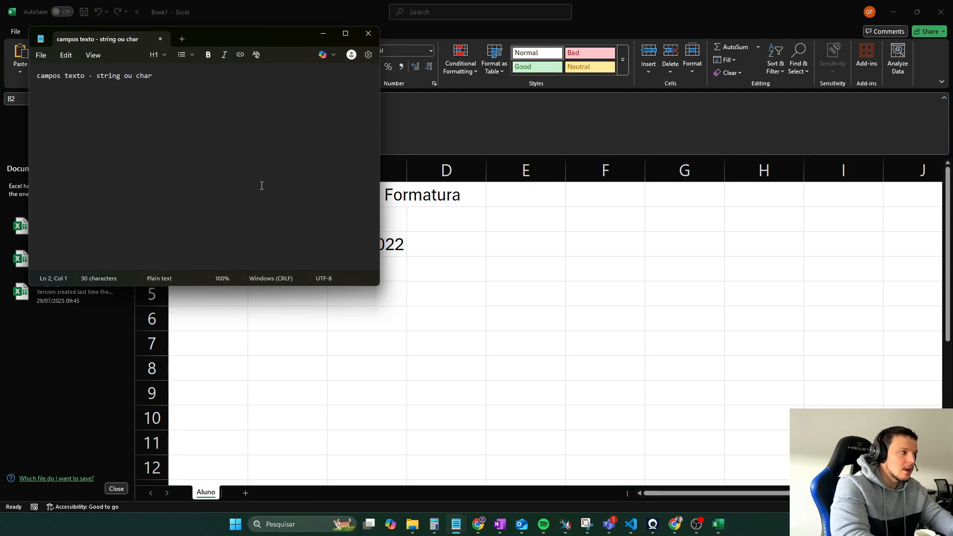
text(campos de )
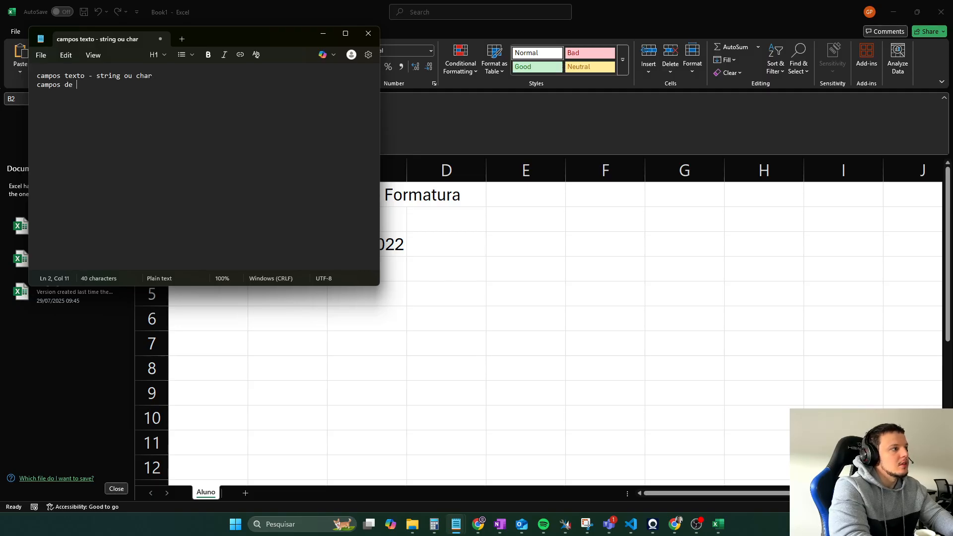
text(inteiro - )
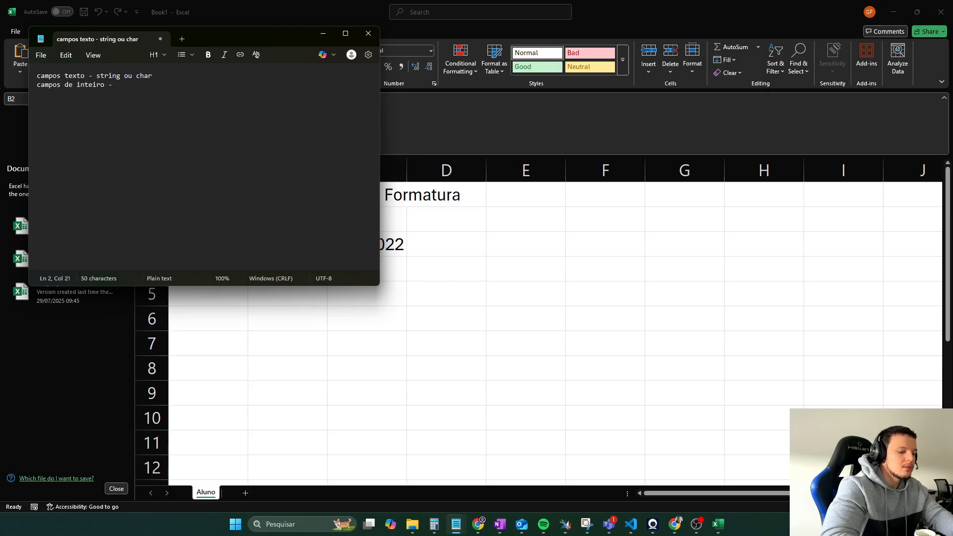
text(-32)
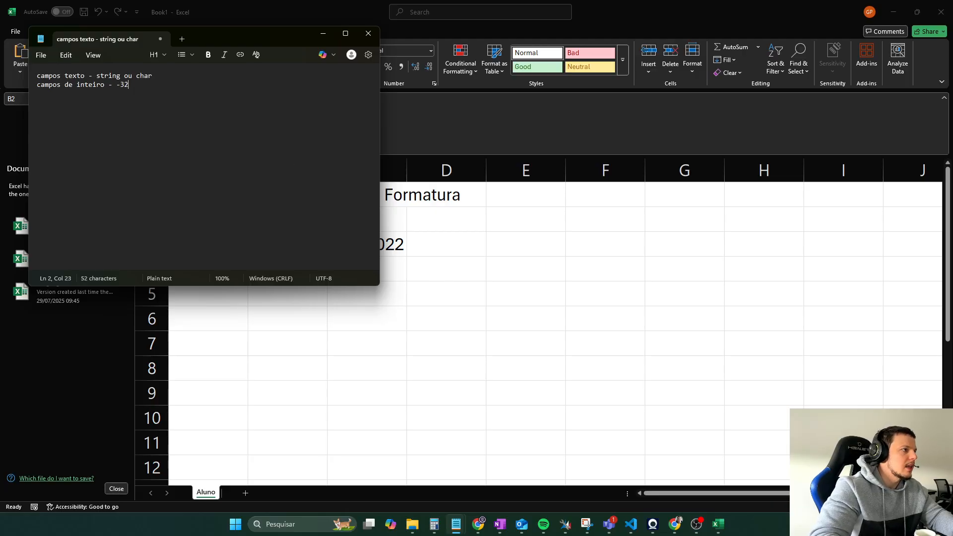
text(1521651 até 6515610)
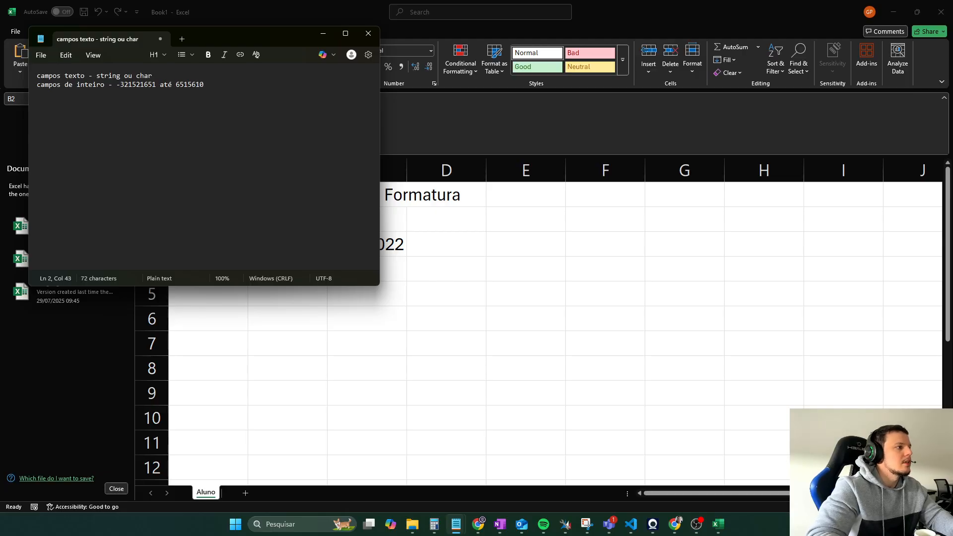
drag(208, 79, 131, 85)
drag(117, 85, 235, 86)
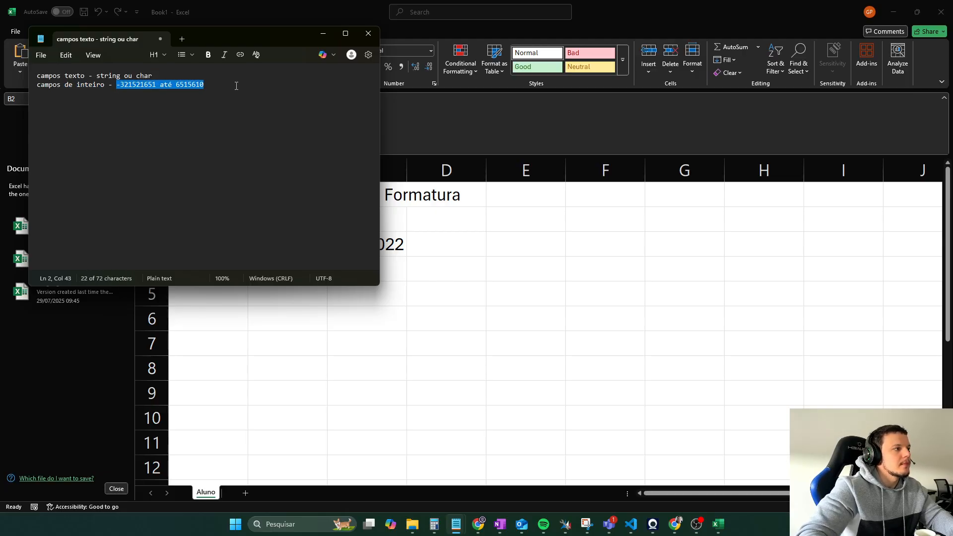
click(234, 87)
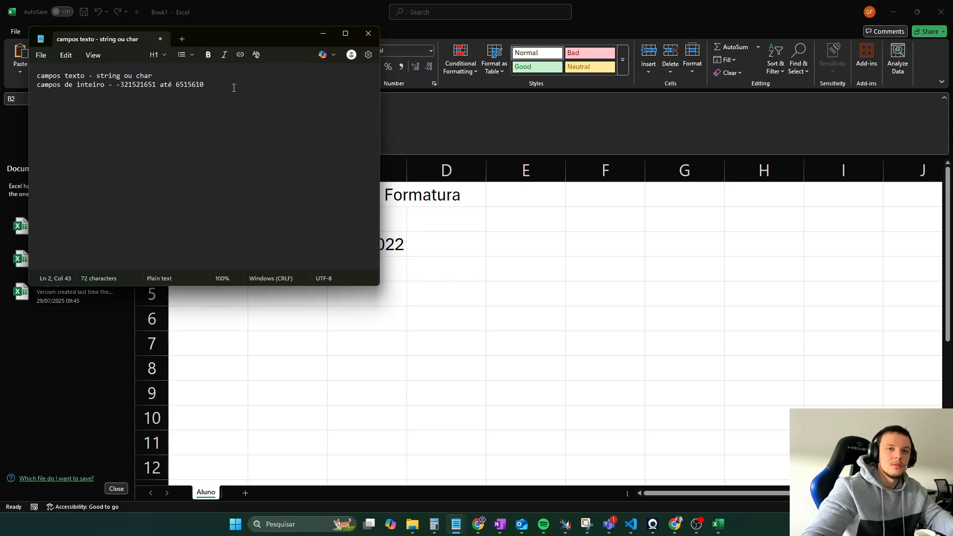
- Switch to Excel, try changing the graduation year in C3 to 2022,2, and undo that entry
click(380, 219)
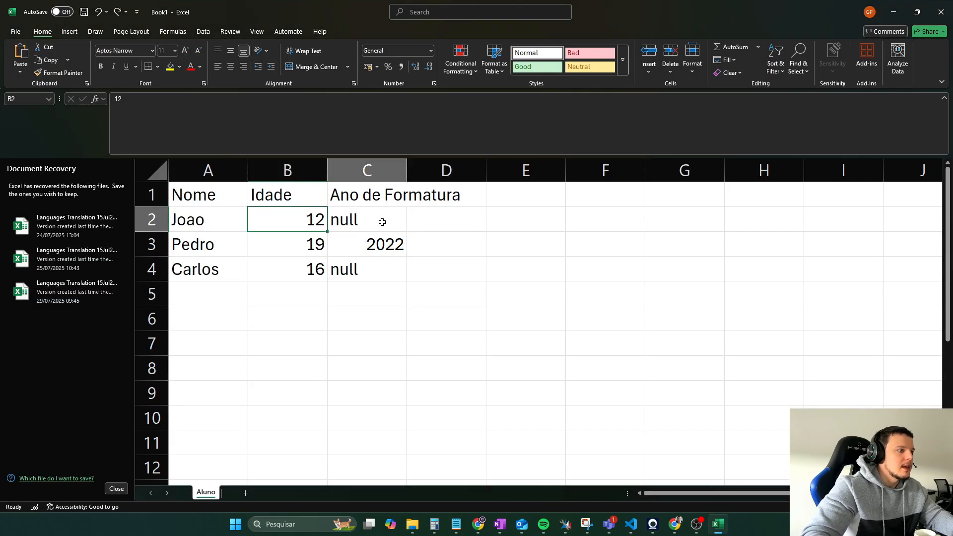
click(389, 203)
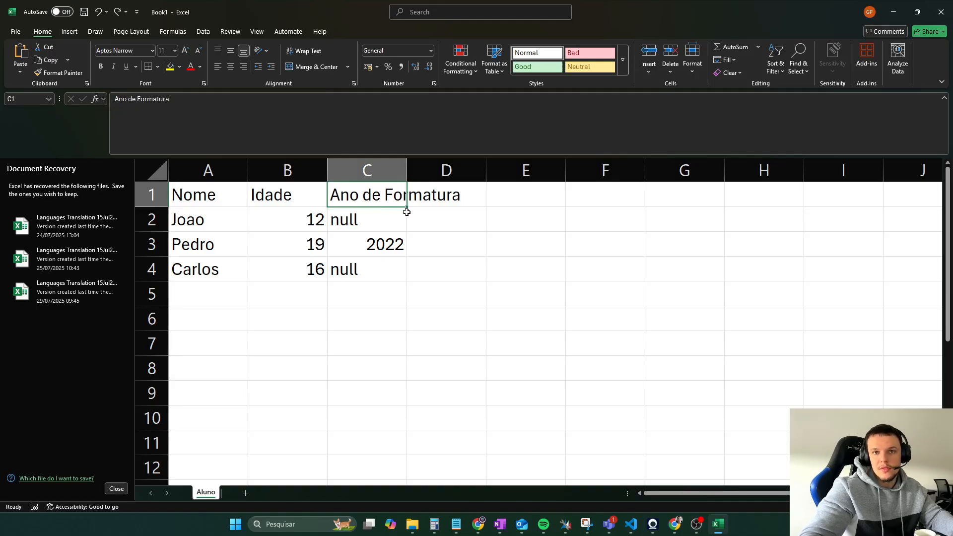
click(353, 236)
click(356, 123)
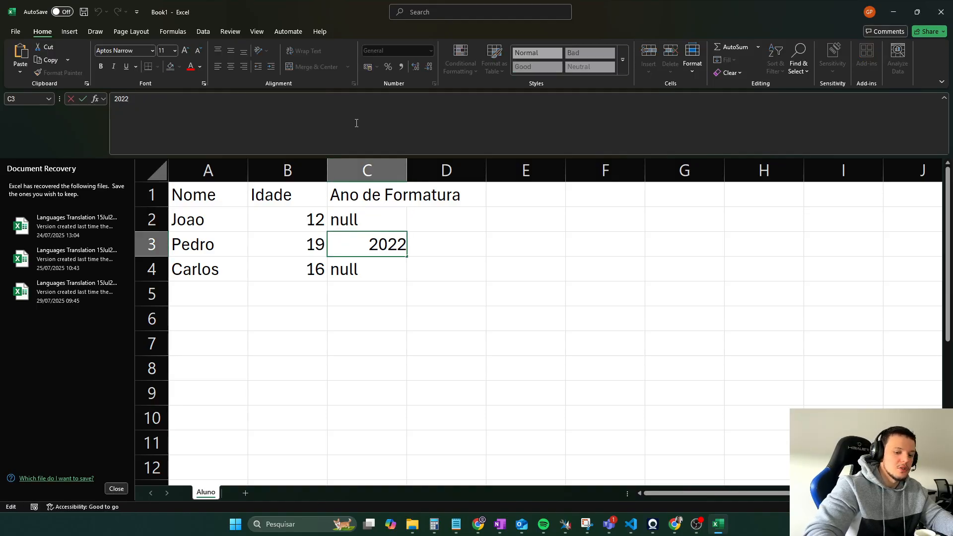
text(,2)
key(Return)
key(Up)
key(ctrl+z)
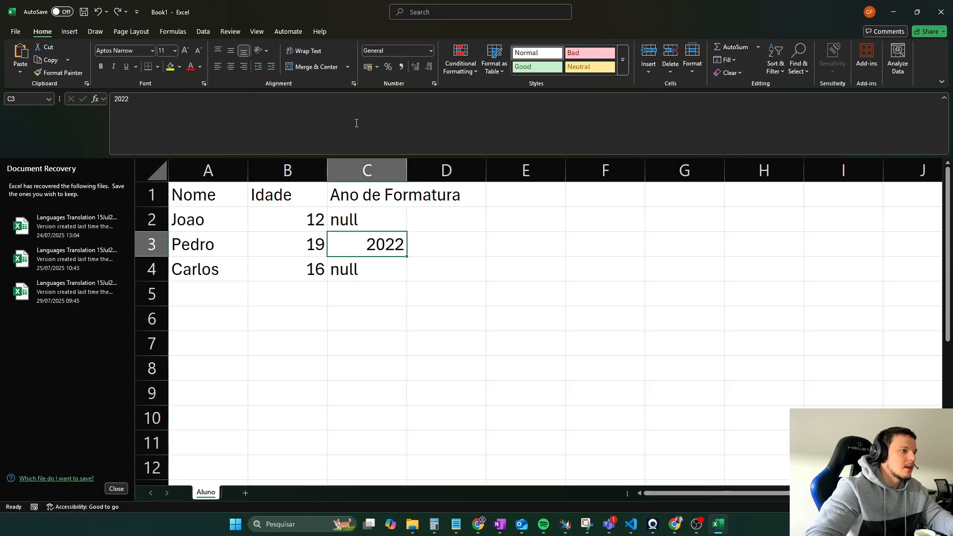
- Start a third line in the Notepad notes, and add the header "Valor a ser pago formatura" in Excel cell D1
key(alt+Tab)
key(Return)
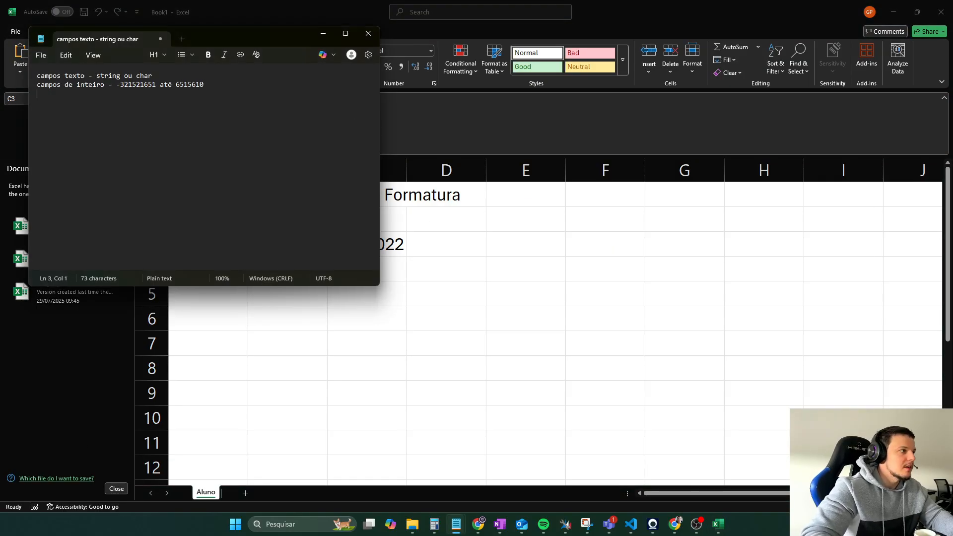
key(alt+Tab)
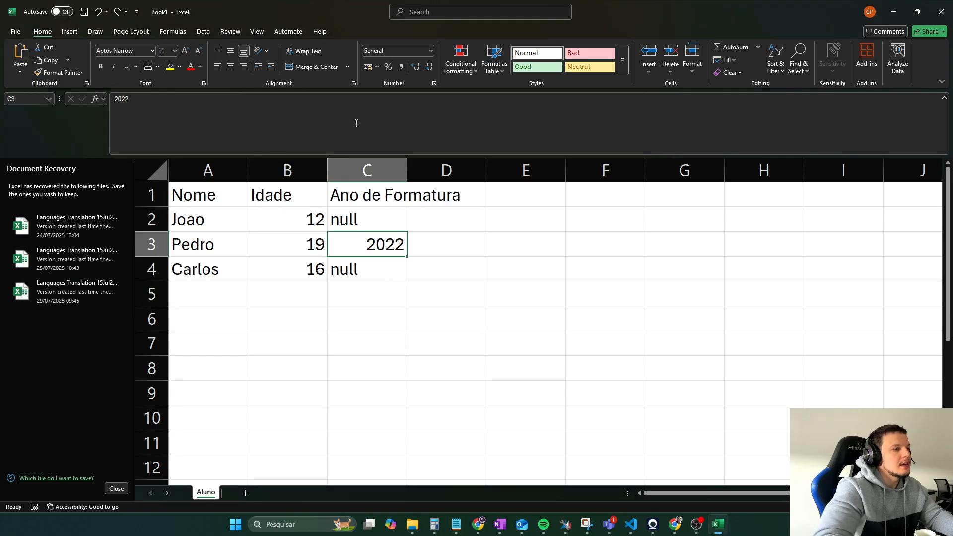
key(alt+Tab)
key(alt+Tab)
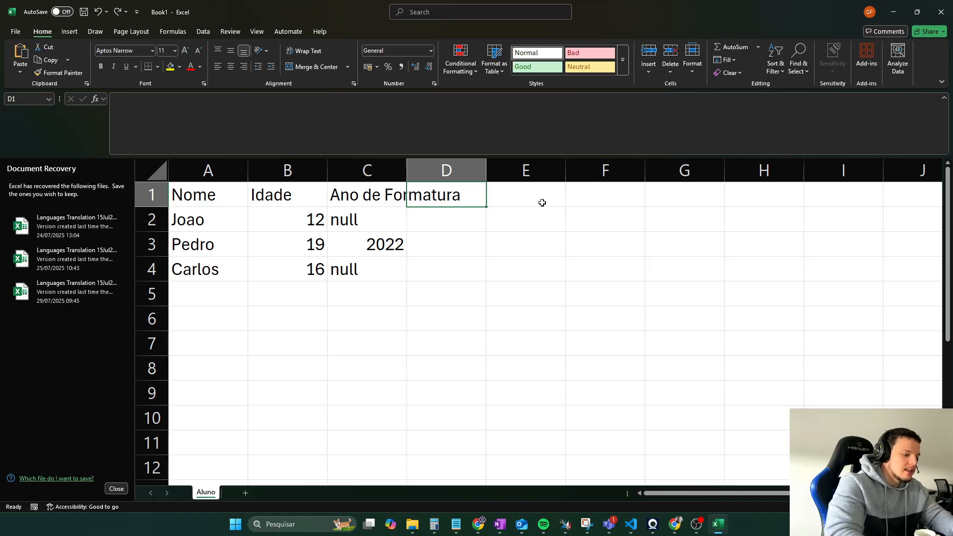
text(Valor a ser pago)
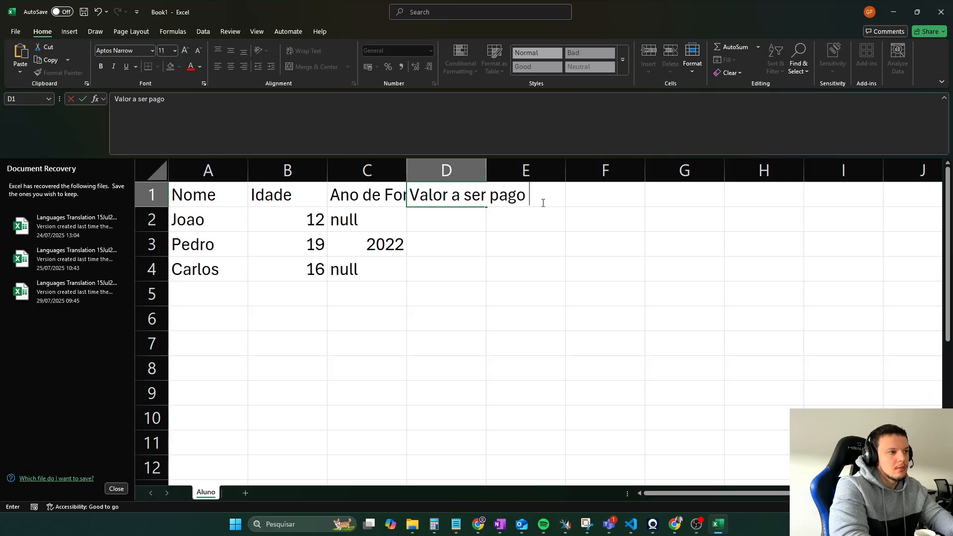
text( formatura)
key(Return)
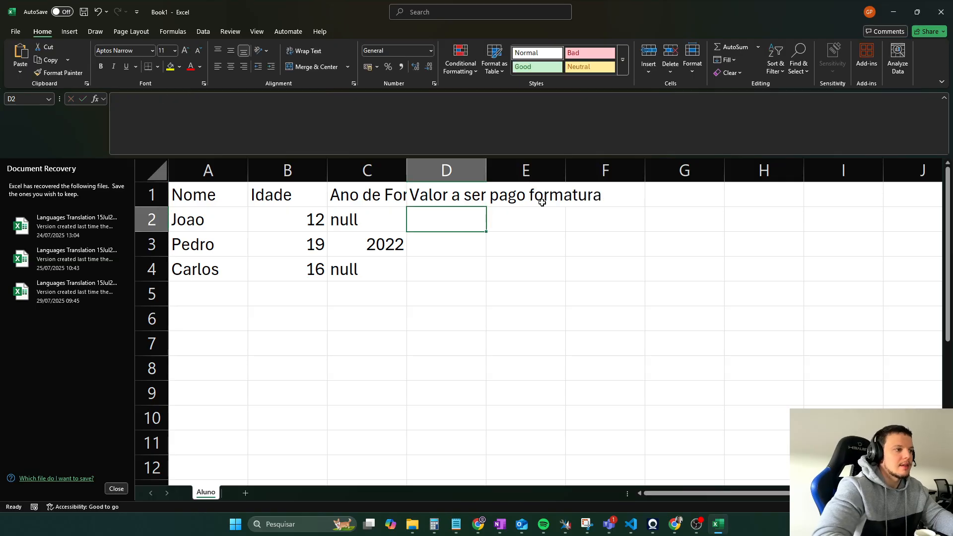
- Enter 505,35 in D3 as the second student's graduation payment
key(Down)
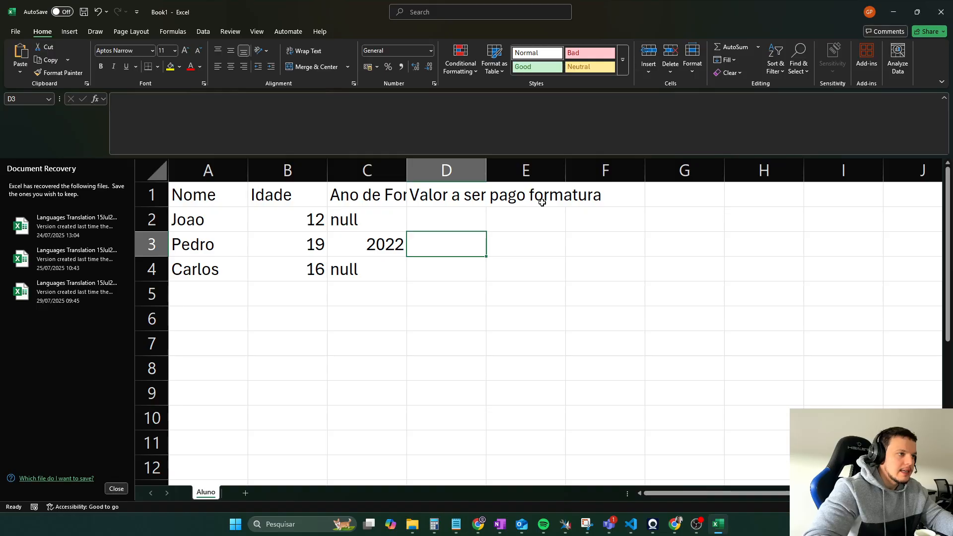
text(50)
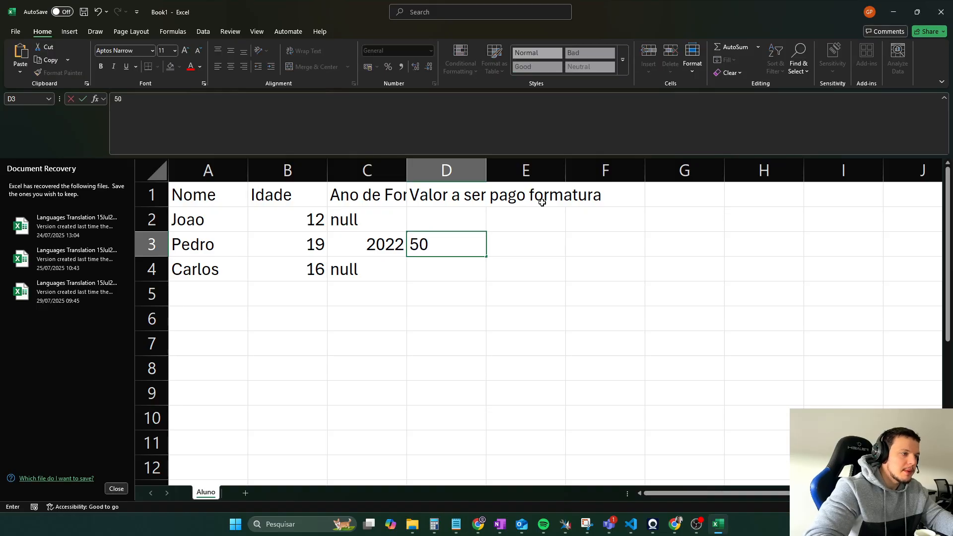
text(5,35)
key(Return)
key(Up)
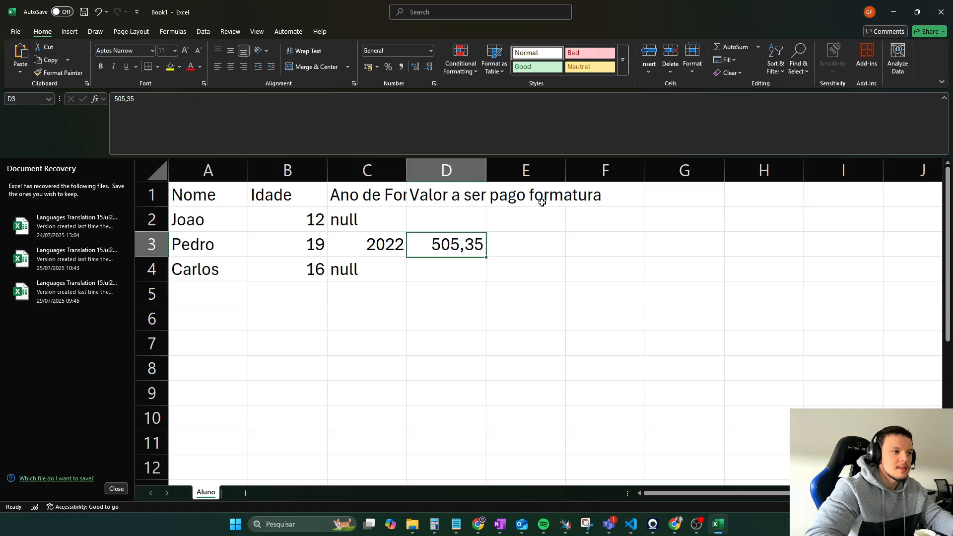
- Switch to Notepad and add the third line "campos double ou float - 150,5" to the data type notes
key(alt+Tab)
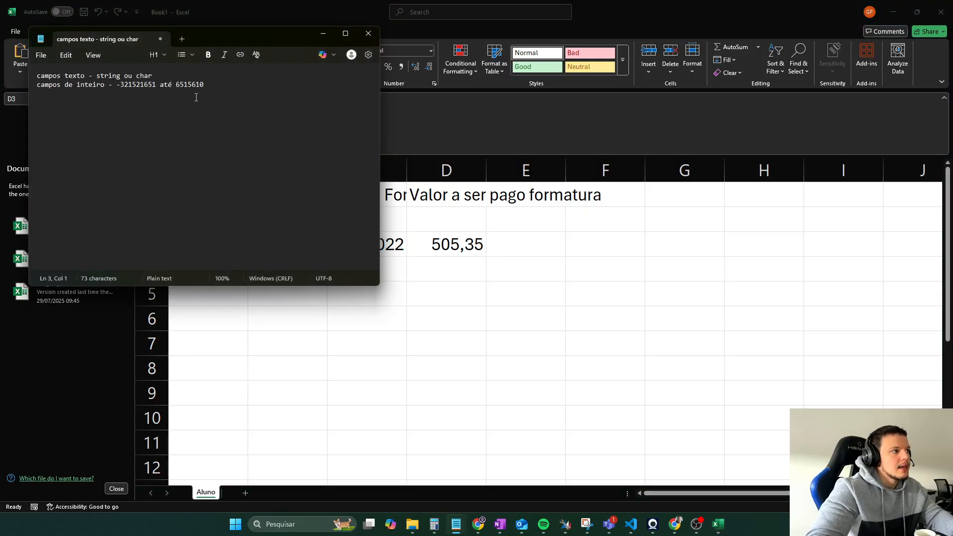
drag(203, 85, 36, 74)
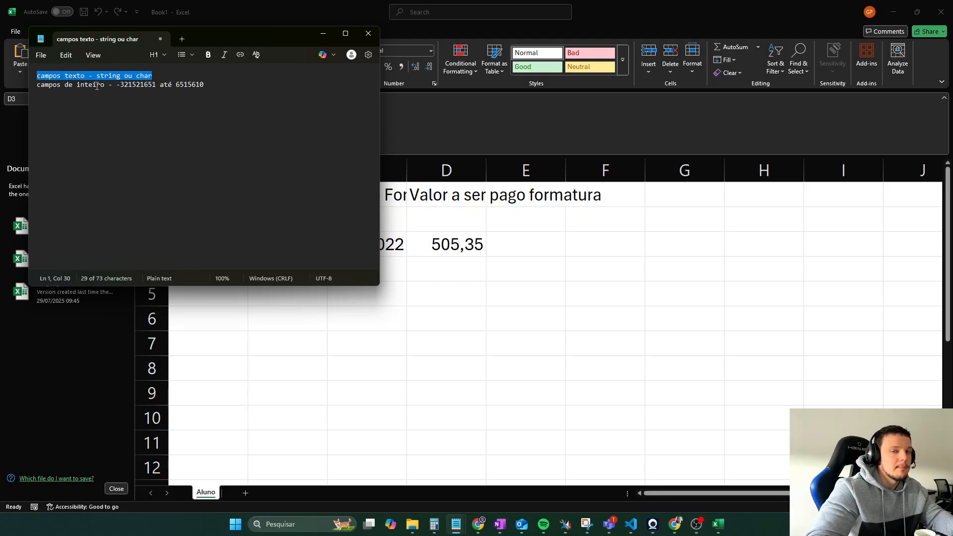
click(223, 90)
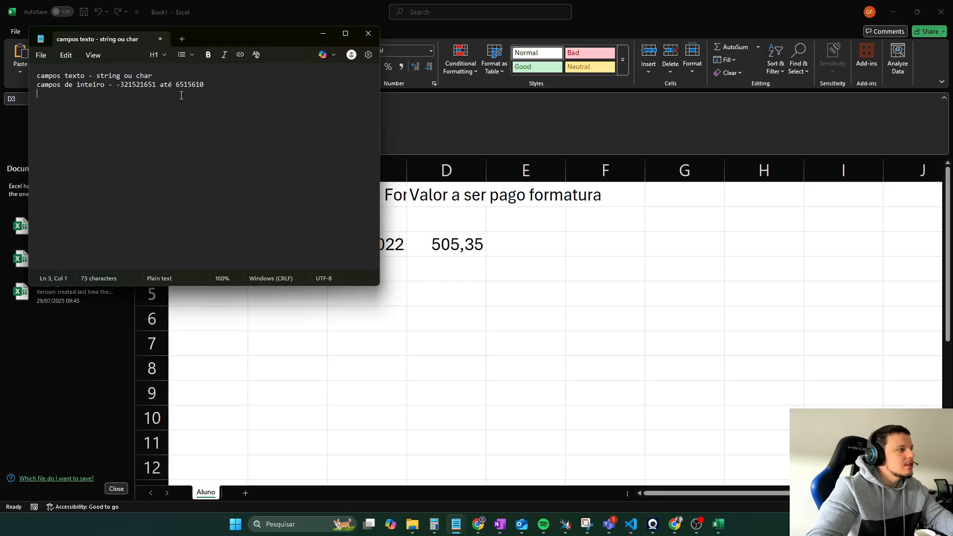
text(doubl)
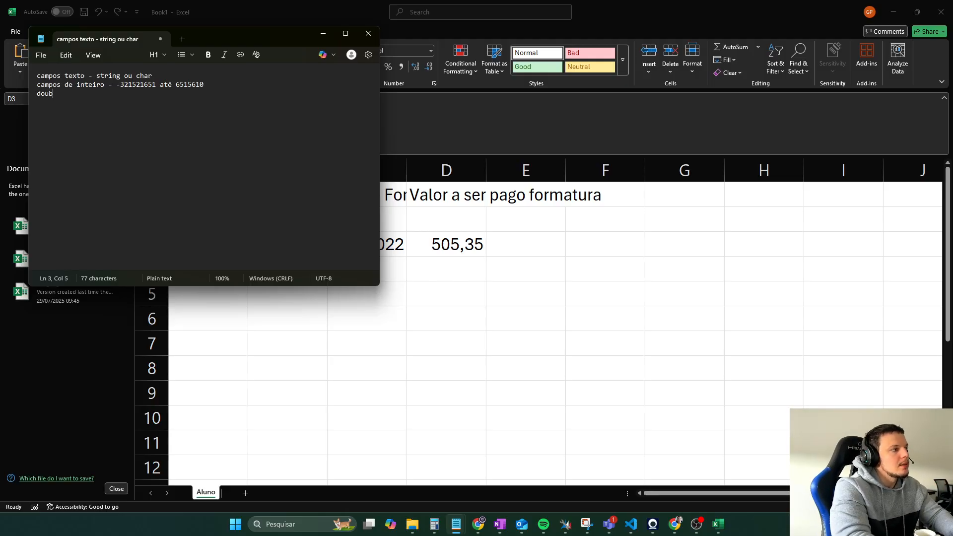
key(BackSpace)
key(BackSpace)
key(BackSpace)
key(BackSpace)
key(BackSpace)
text(campos )
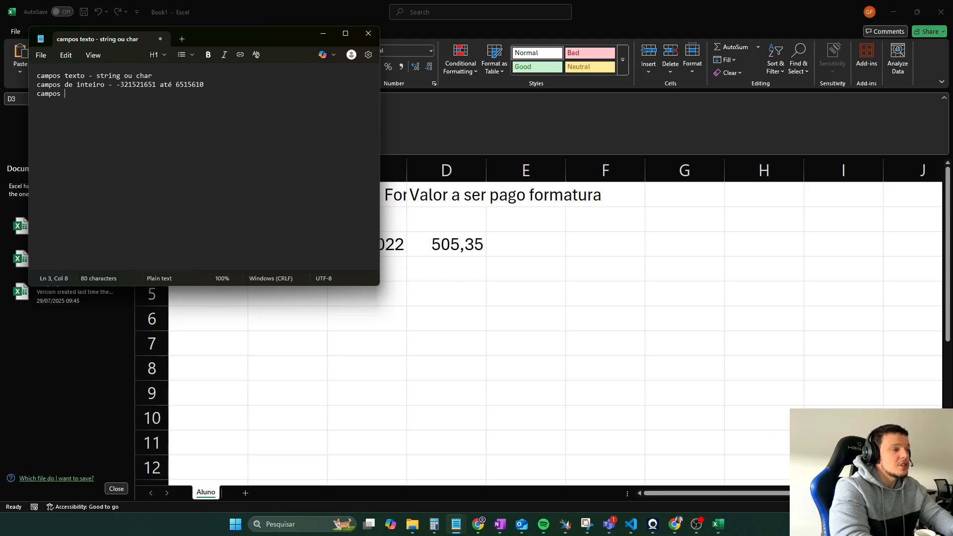
text(double )
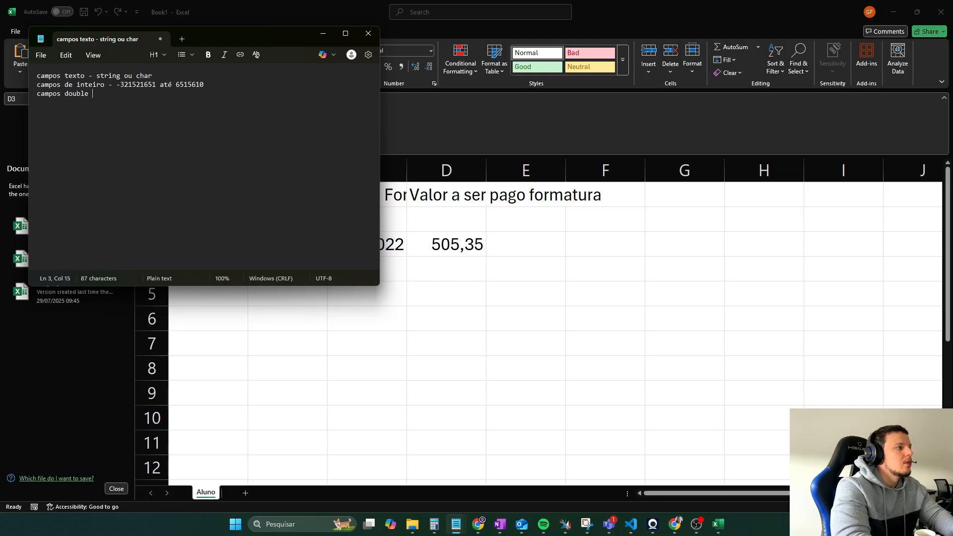
text(ou float -)
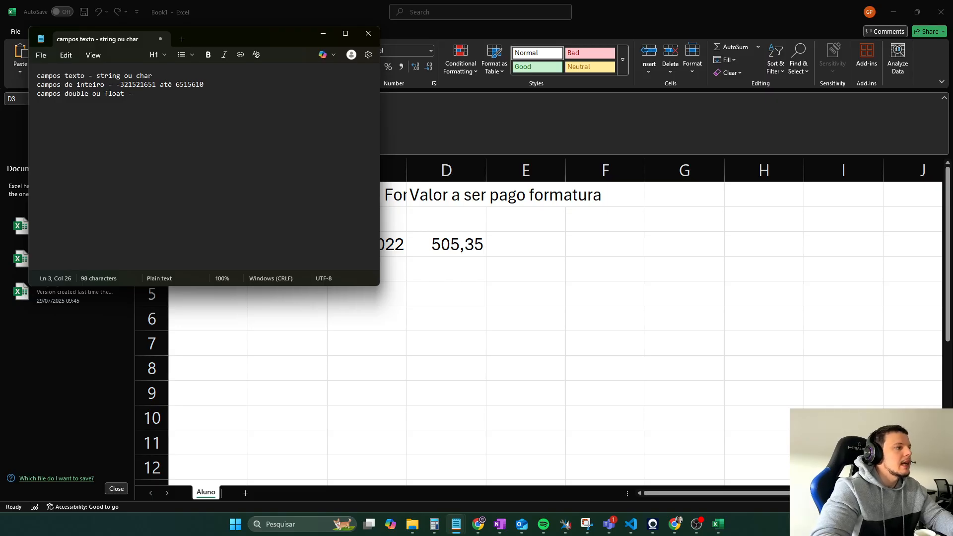
text( 150,5)
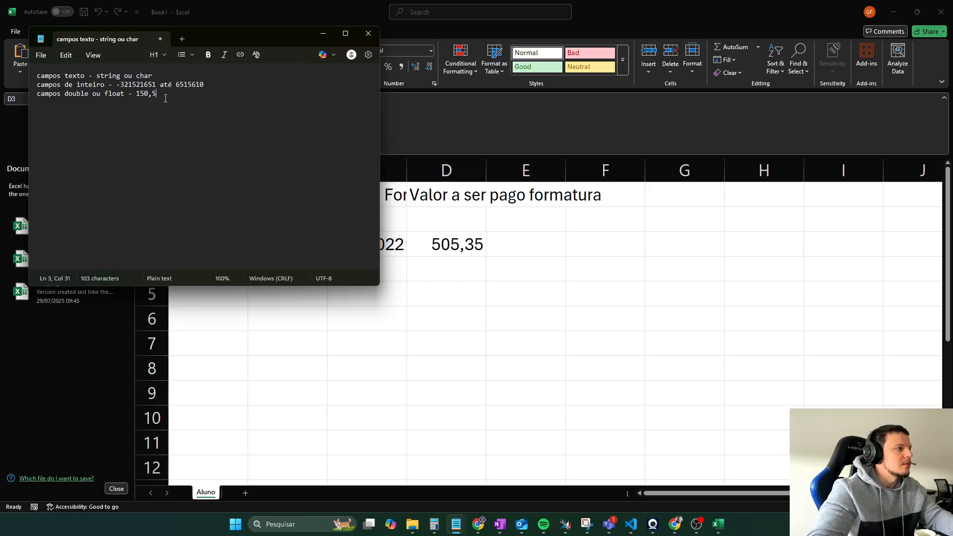
- Return to Excel and examine the header row and the first two student records, dismissing the Teams notifications
click(450, 252)
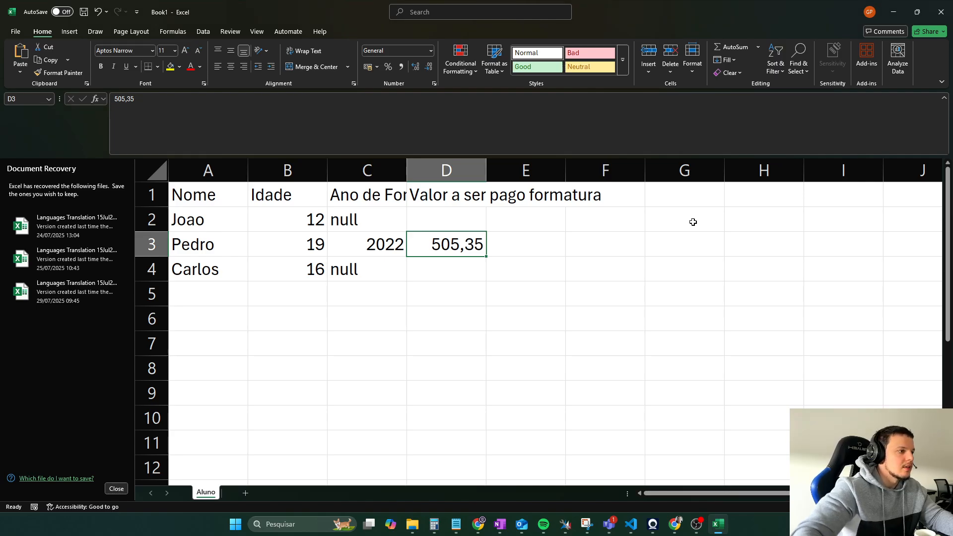
key(alt+Tab)
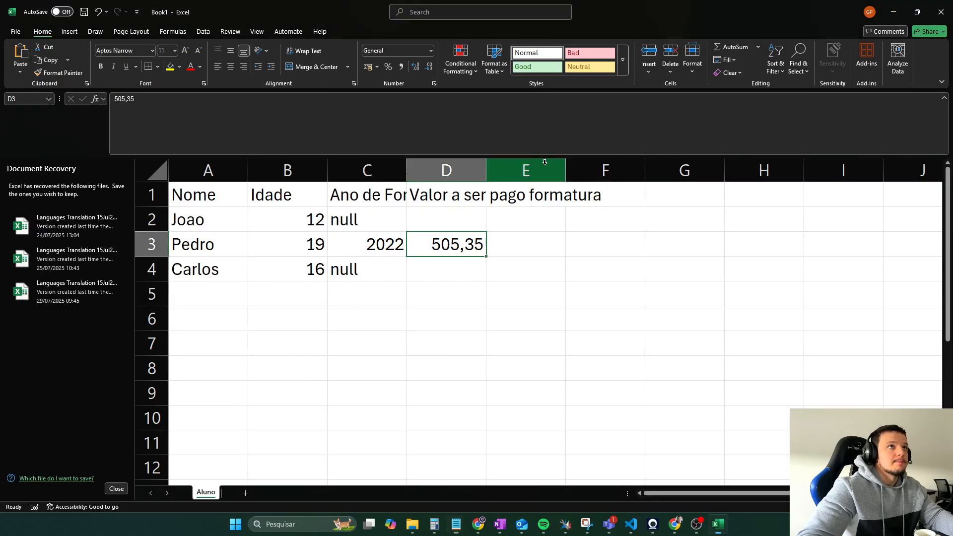
key(alt+Tab)
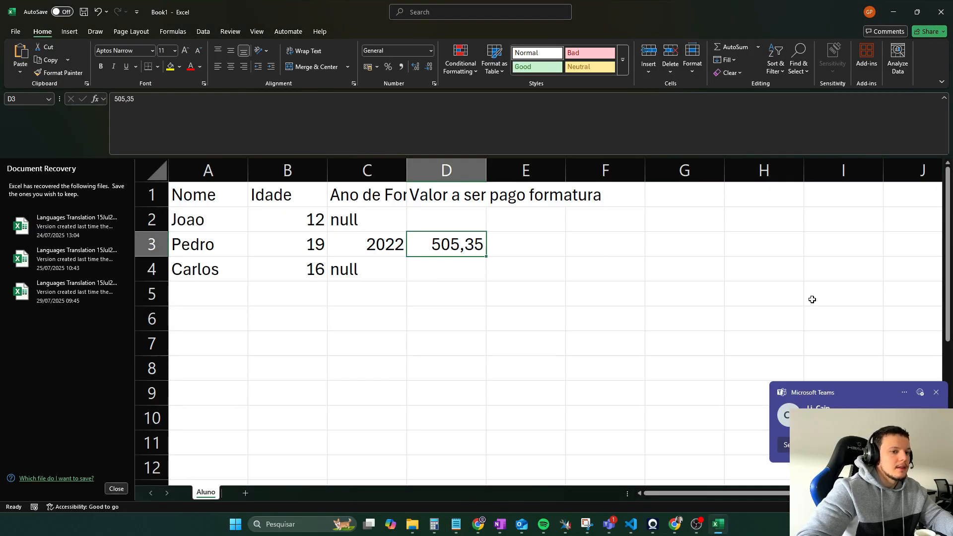
click(936, 392)
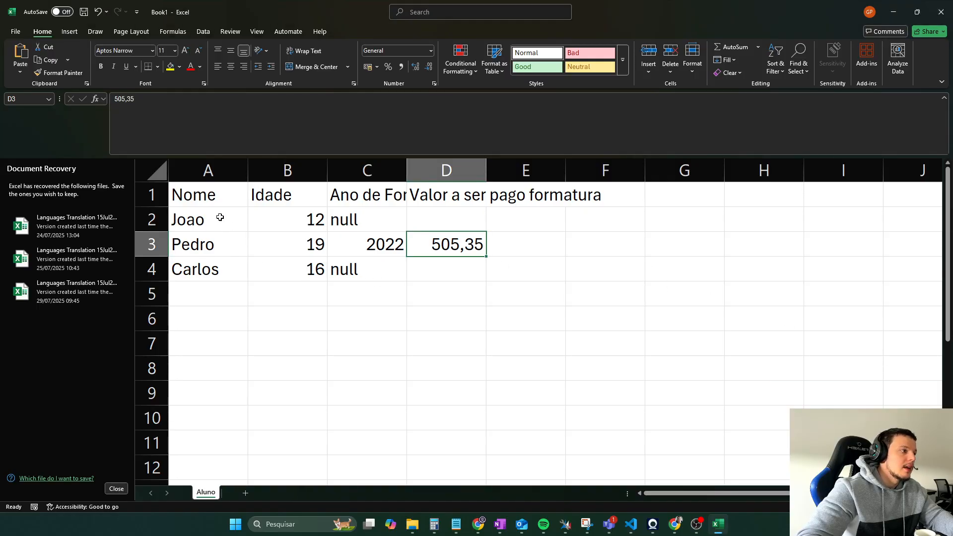
drag(201, 196, 511, 202)
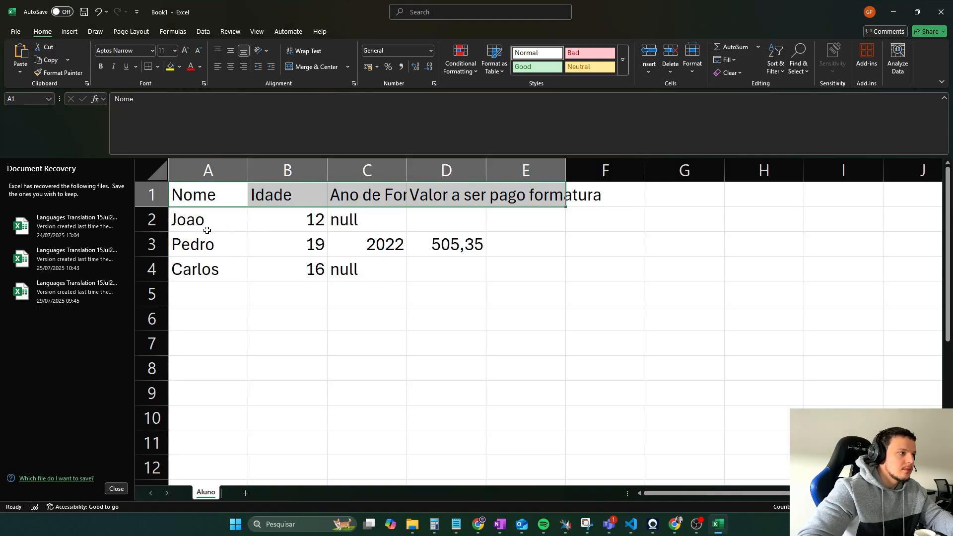
drag(200, 224, 377, 225)
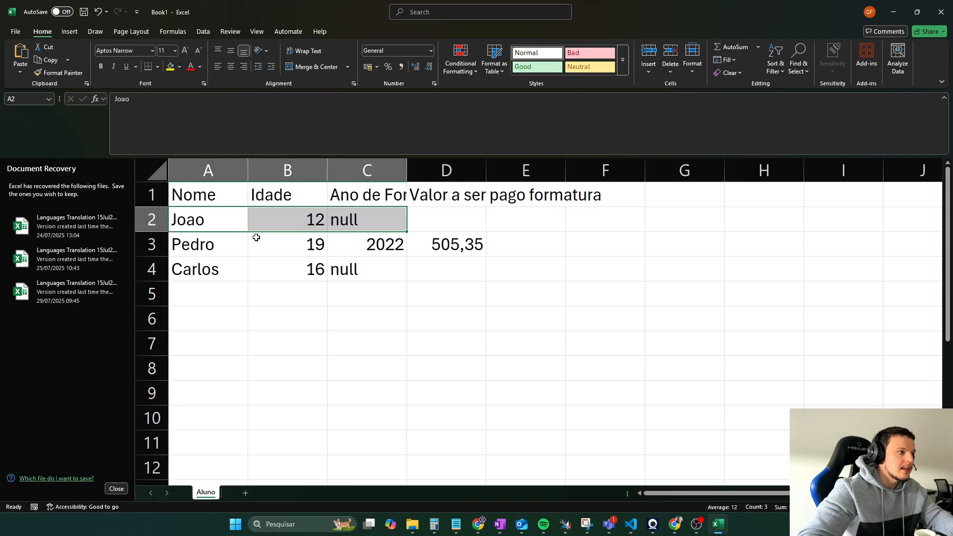
click(402, 243)
click(421, 243)
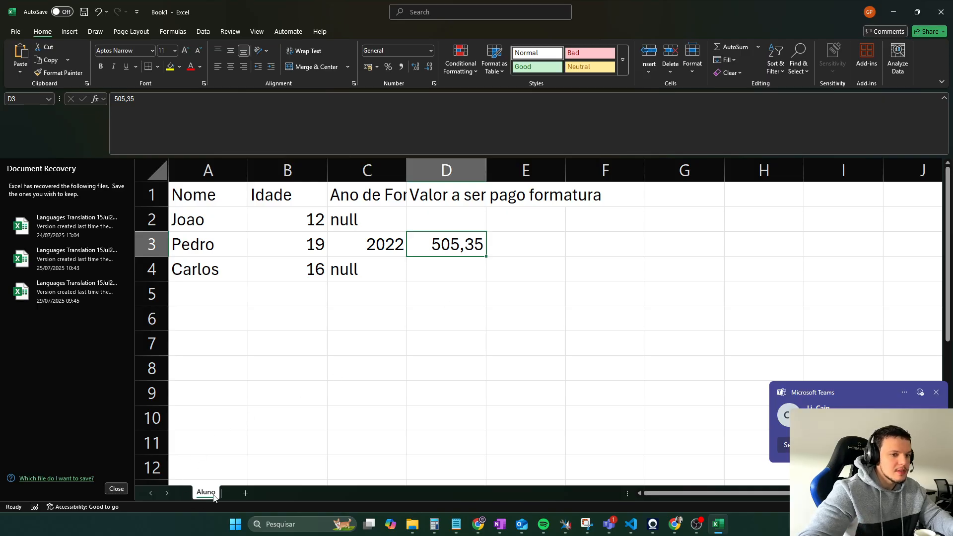
click(936, 392)
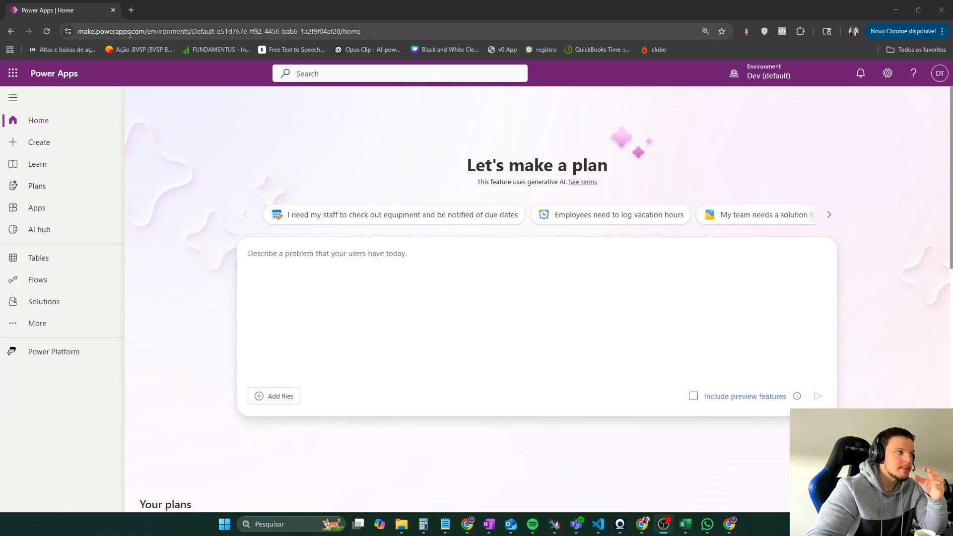
- Open the QuantumCodersDevelopment solution in Power Apps and start a new table from blank
click(22, 308)
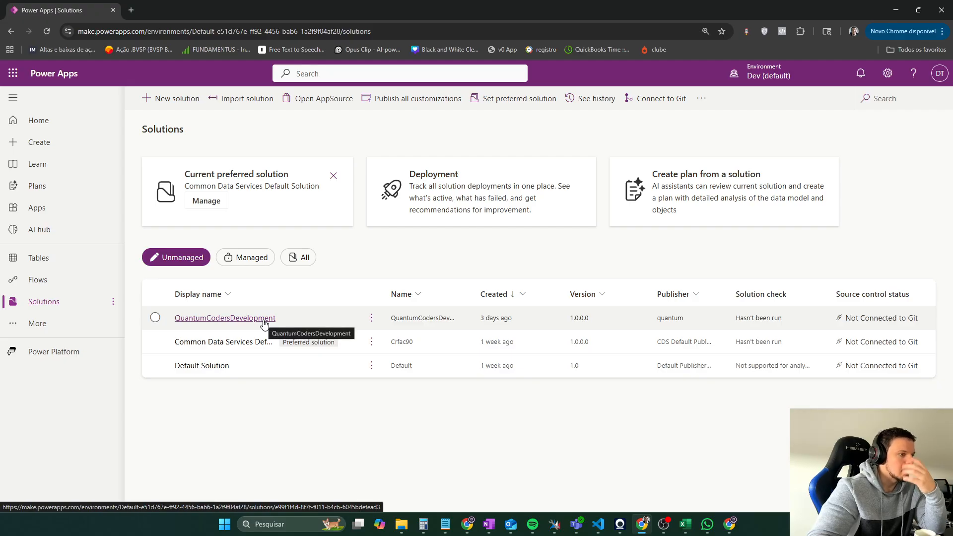
click(264, 324)
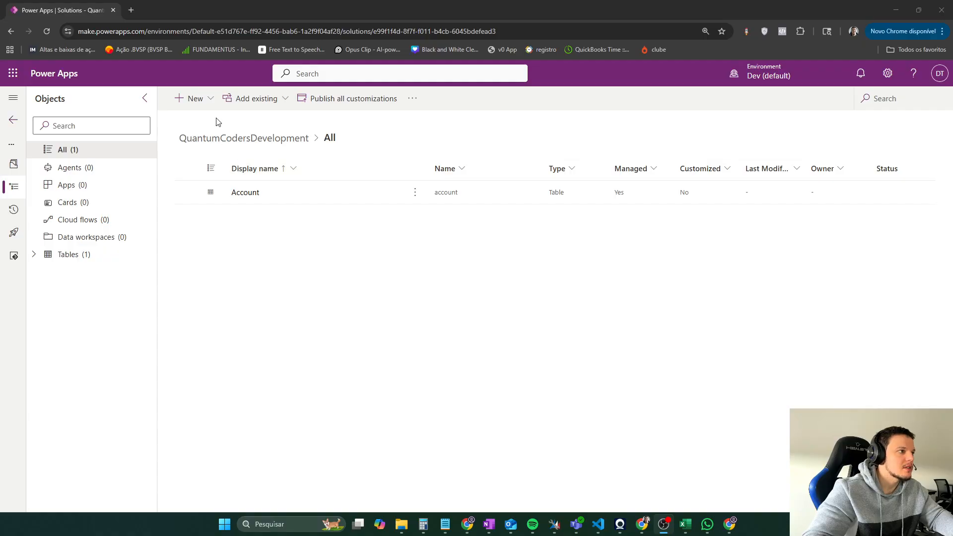
click(211, 105)
mouse_move(228, 258)
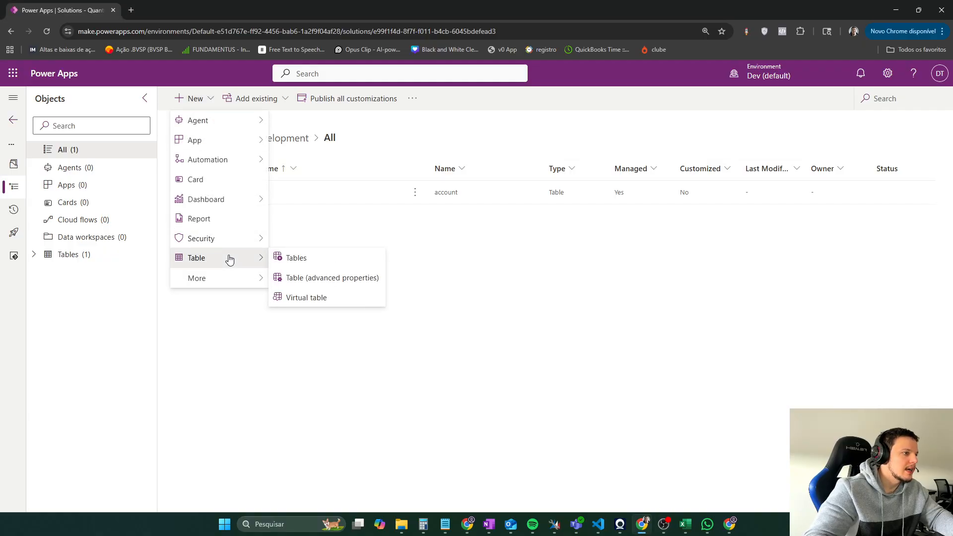
click(307, 263)
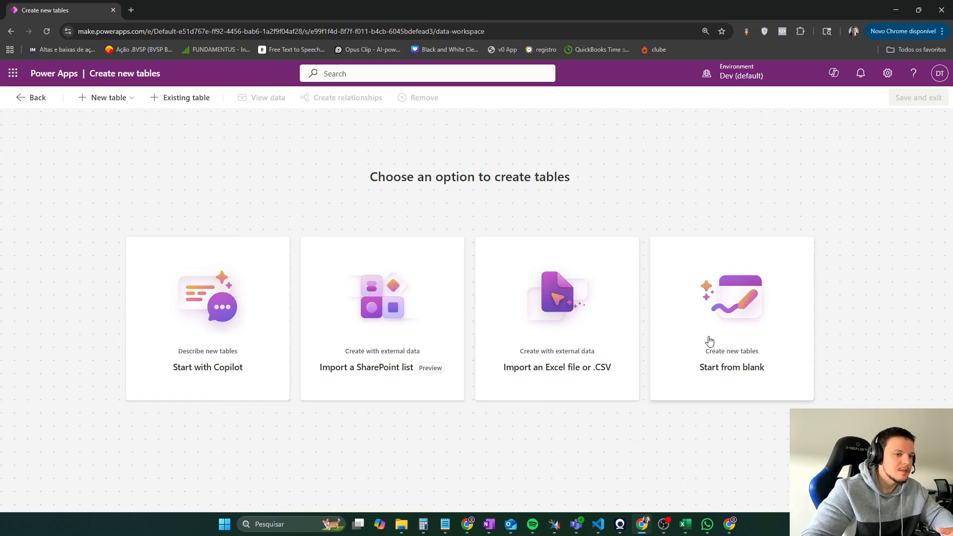
click(731, 359)
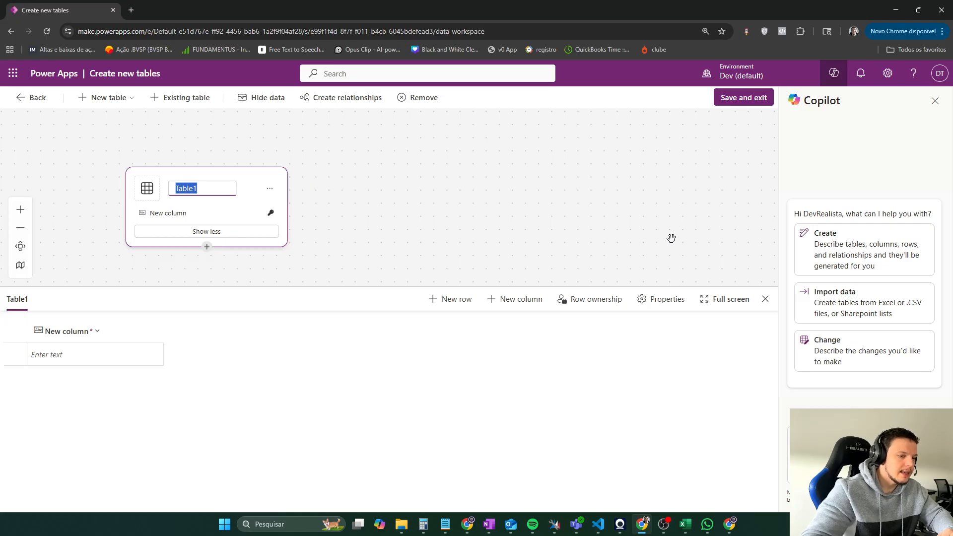
- Switch to Excel and shift the whole student table one column to the right, leaving column A empty
click(686, 524)
click(233, 284)
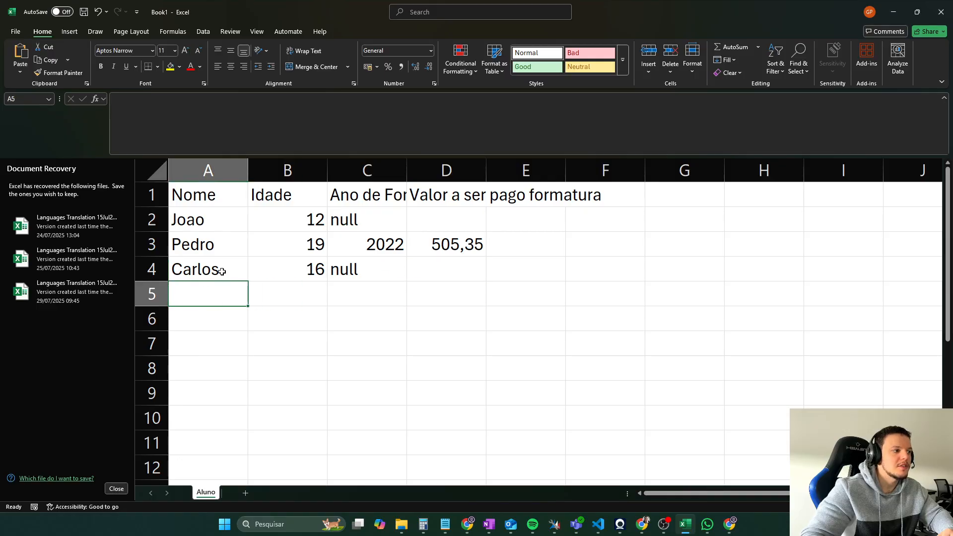
click(218, 268)
drag(211, 196, 436, 269)
drag(330, 283, 422, 279)
click(318, 275)
- Repeat the first student's name in B5 as a fourth student record
drag(295, 230, 289, 262)
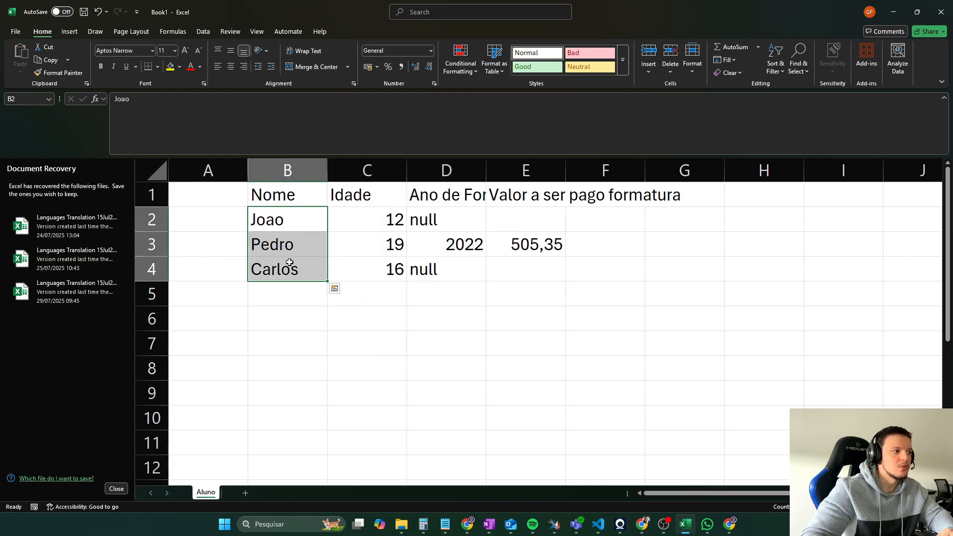
click(288, 229)
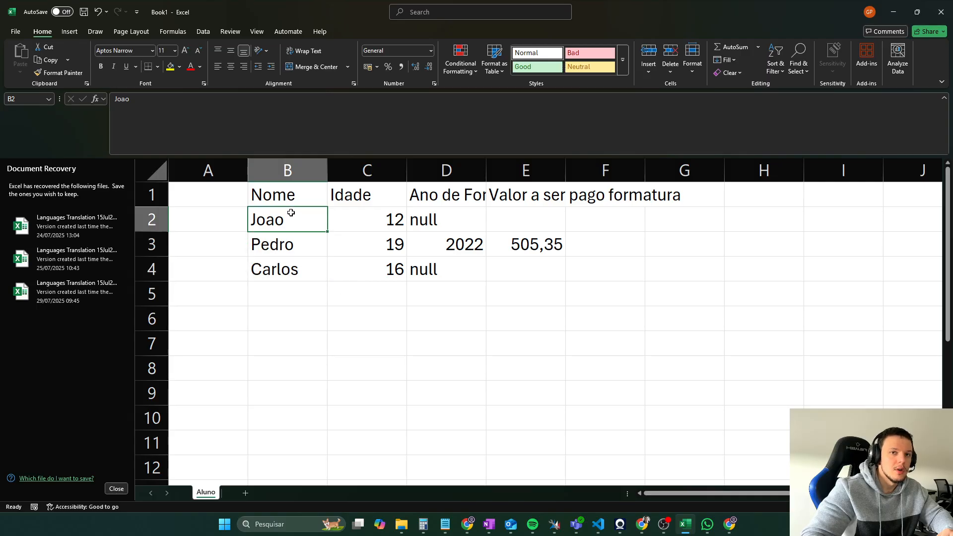
click(294, 239)
click(307, 218)
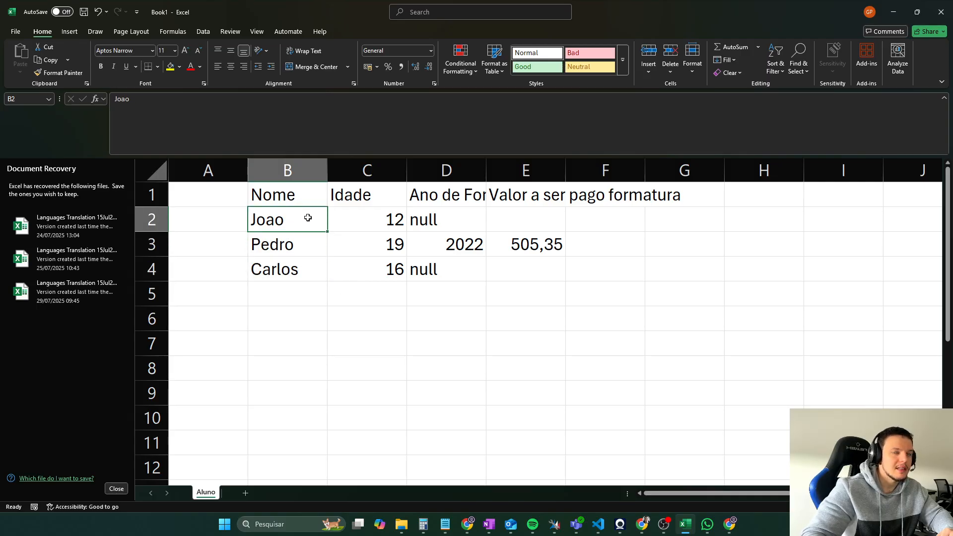
click(282, 299)
text(Joao)
key(Return)
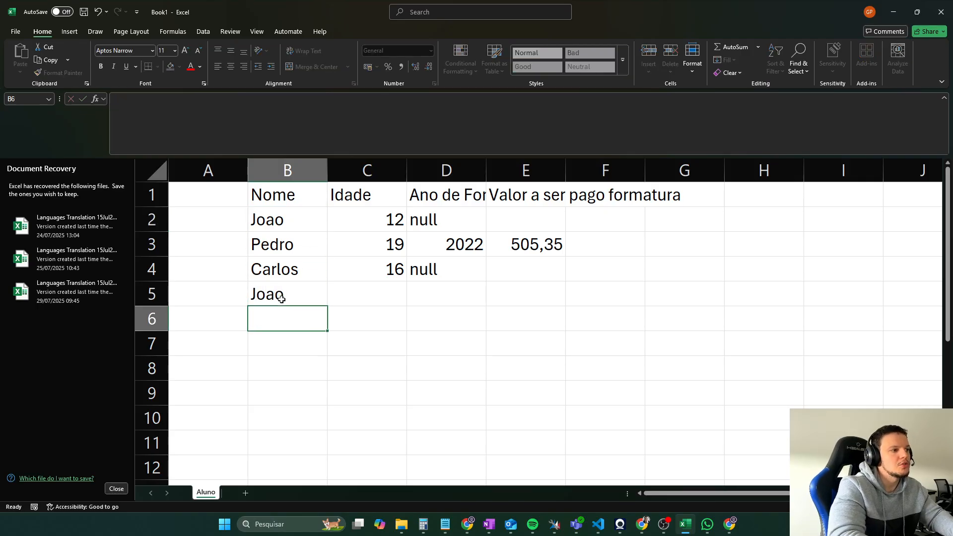
- Complete the fourth student's record in row 5 with age 12 and null as the graduation year
key(Up)
key(Right)
text(12)
key(Return)
key(Up)
key(Right)
text(null)
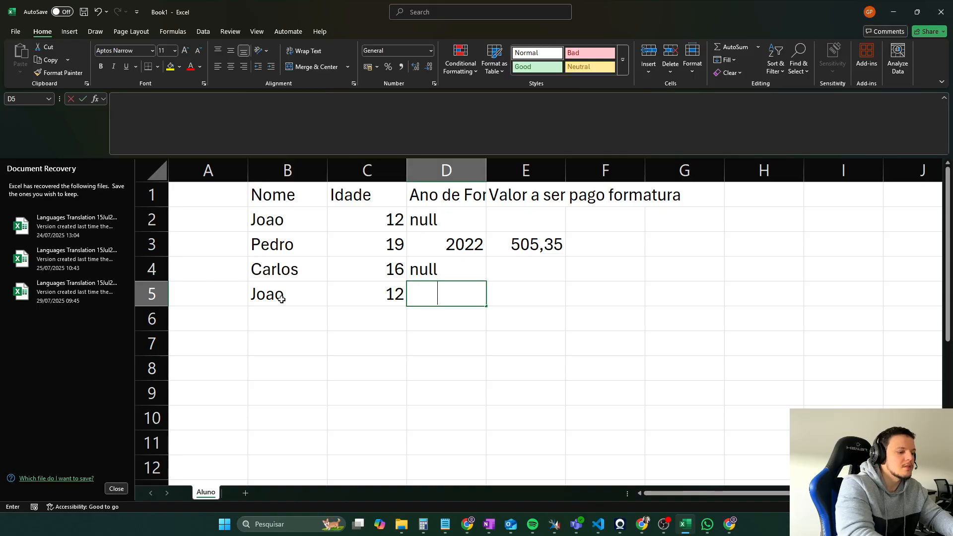
key(Return)
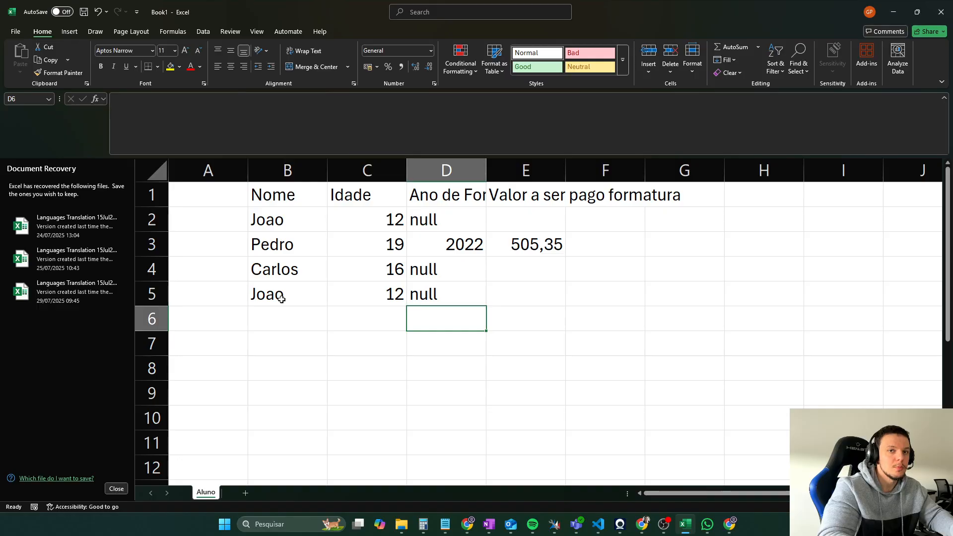
- Add the header "ID" in cell A1
key(Left)
key(Left)
key(Left)
key(Up)
key(Up)
key(Up)
key(Up)
key(Up)
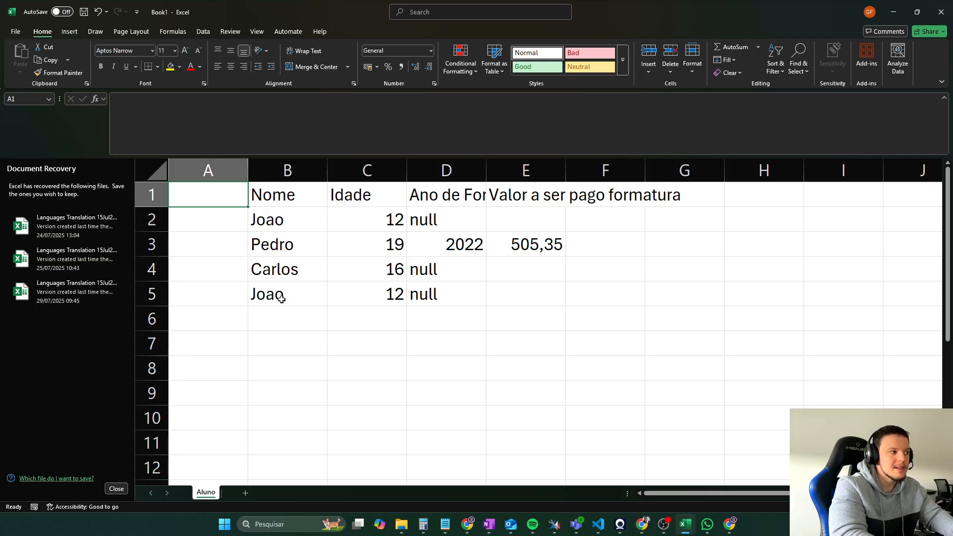
text(ID)
key(Return)
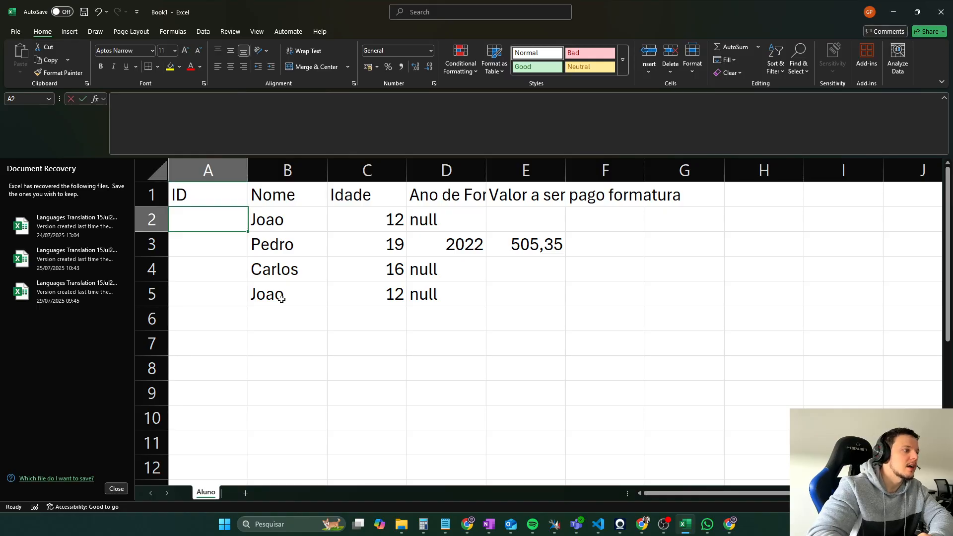
- Number the four student records 1, 2, 3 and 4 in cells A2 to A5
text(1)
key(Return)
text(2)
key(Return)
text(3)
key(Return)
text(4)
key(Return)
key(Up)
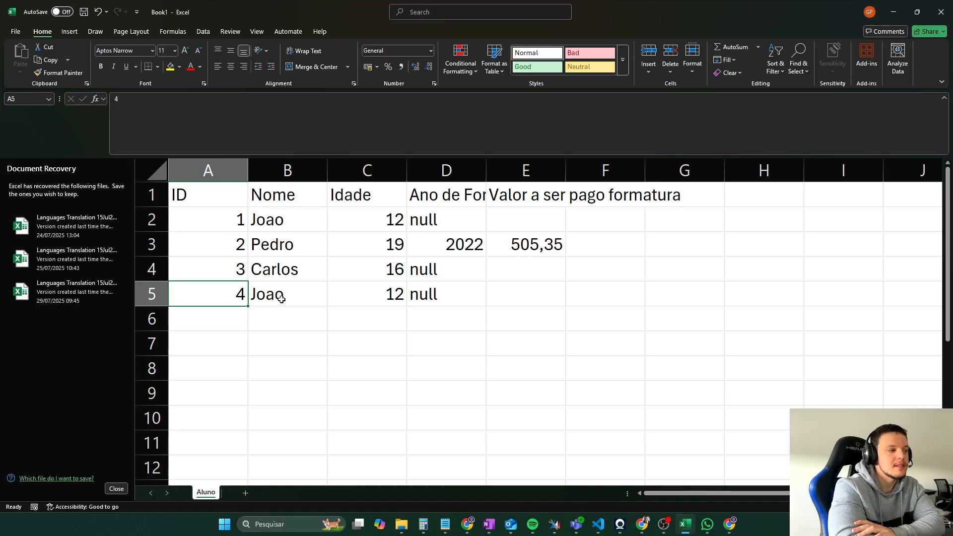
- Examine the first student's name, age and graduation year in B2:D2 against the ID column
key(Right)
key(Up)
key(Up)
key(Up)
key(Right)
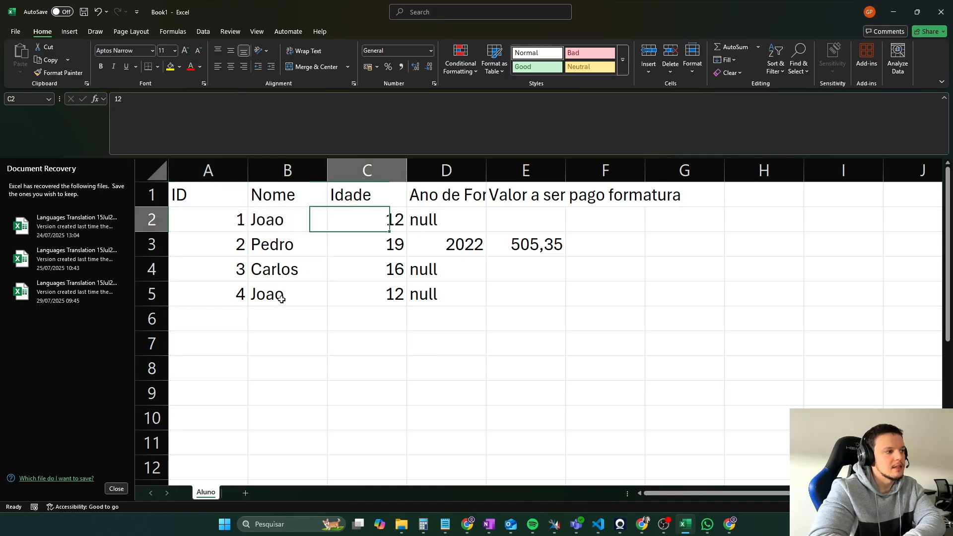
key(Down)
key(Left)
key(Left)
key(Up)
key(Right)
key(Right)
key(Left)
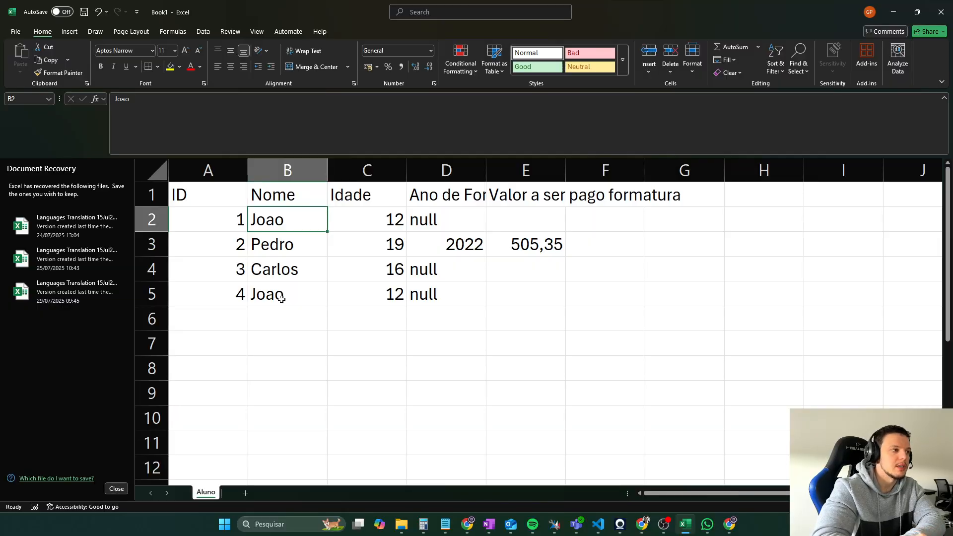
key(Right)
key(Right)
key(Left)
key(Left)
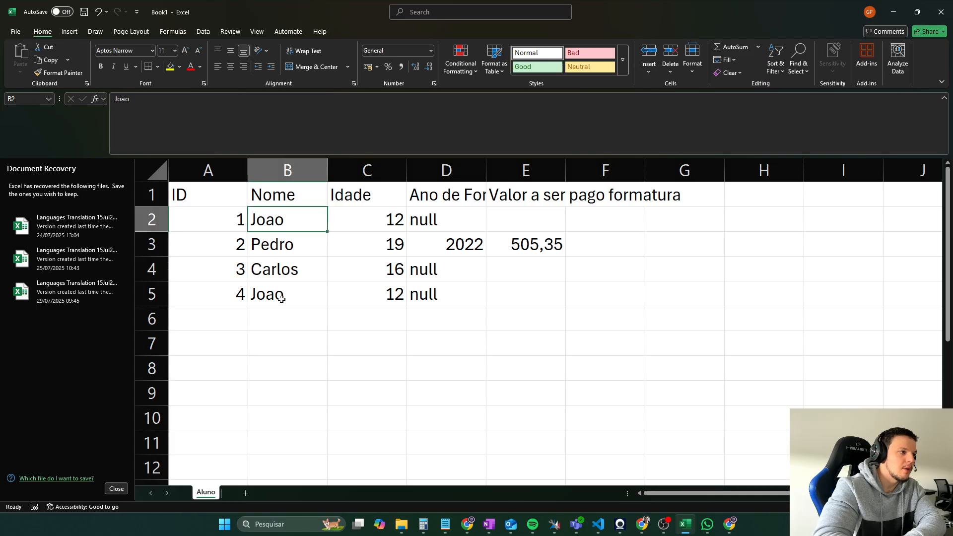
key(shift+Right)
key(shift+Right)
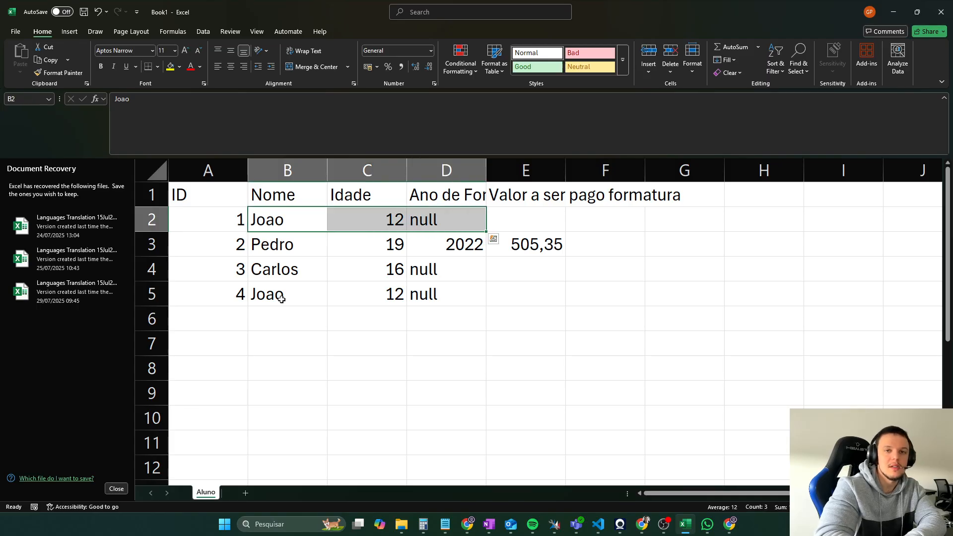
- Extend the first student's name in B2 with a second given name and check it against the ID in A2
key(Left)
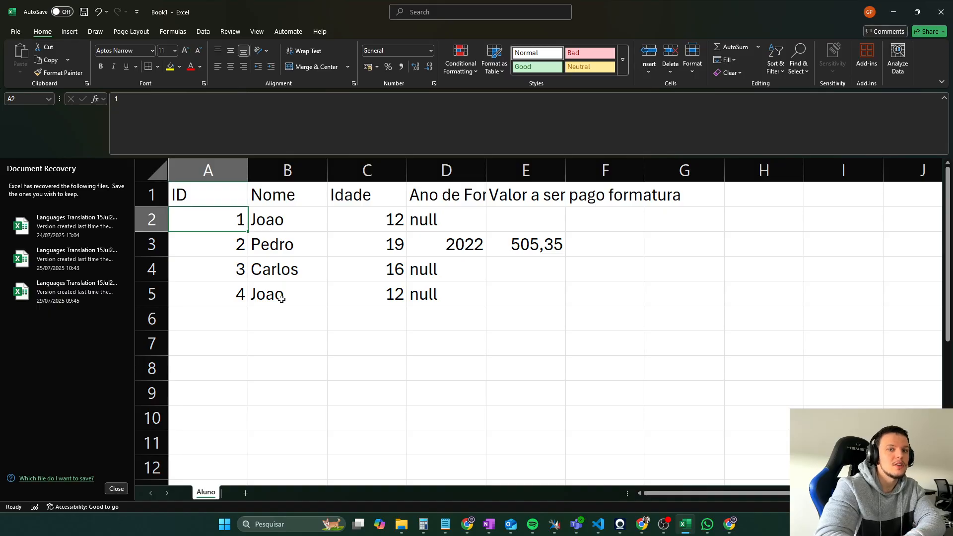
key(shift+Right)
key(Right)
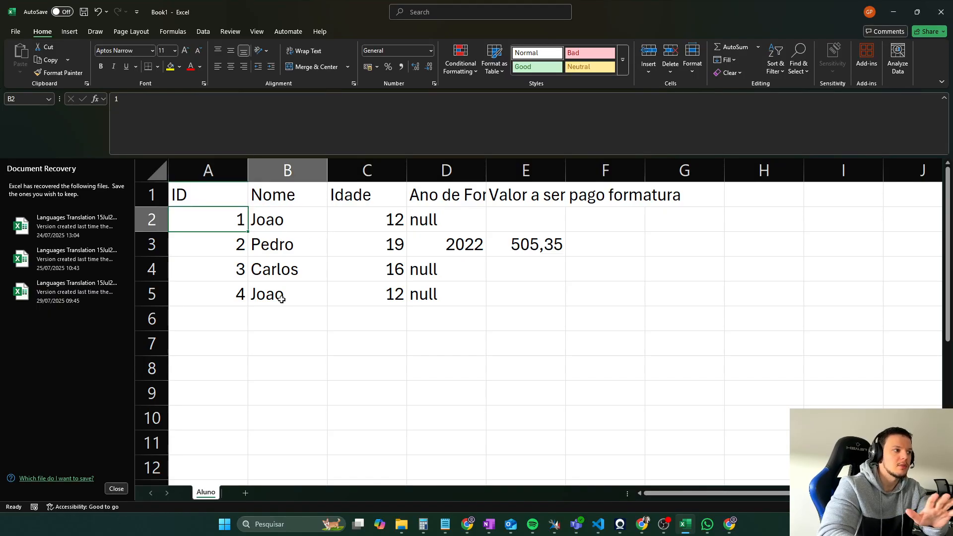
text(Joao pe)
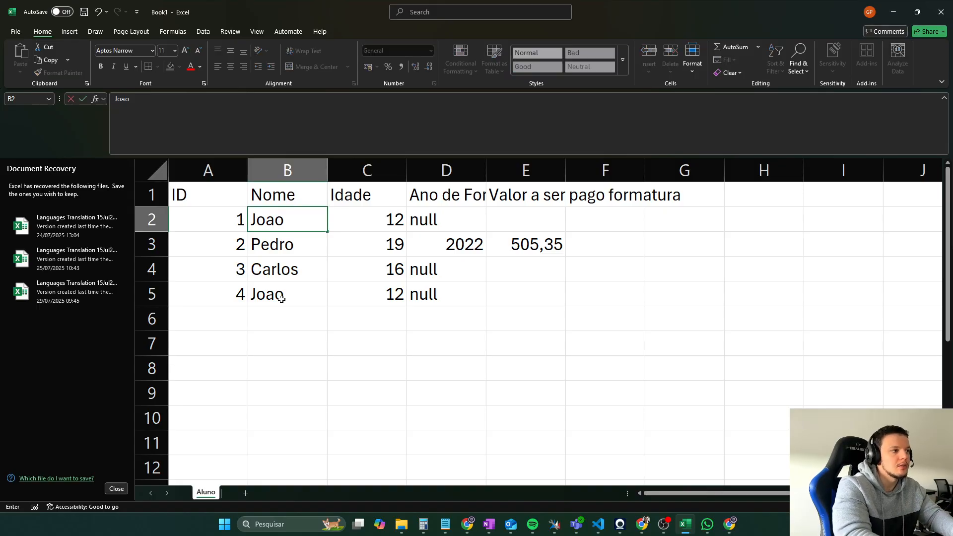
key(BackSpace)
key(BackSpace)
text(Pedro)
key(Return)
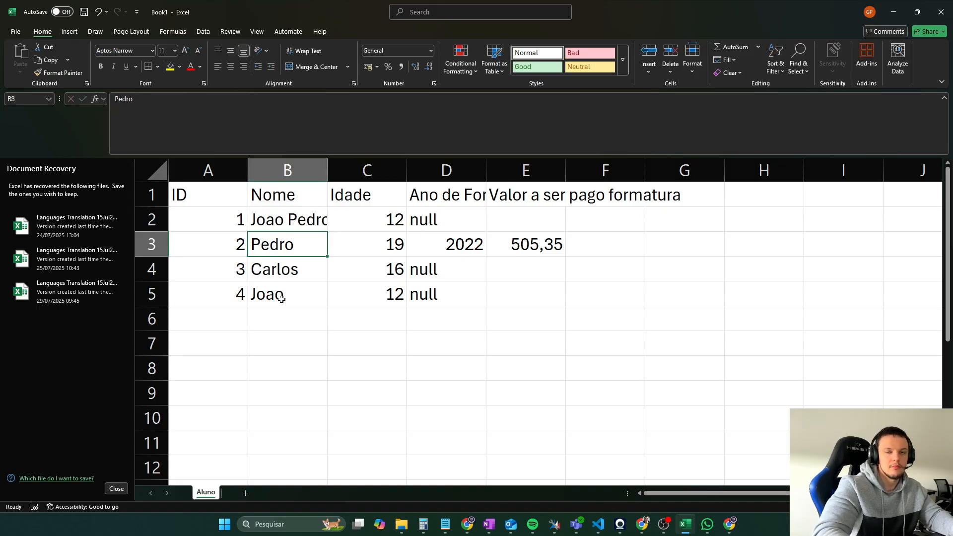
key(Up)
key(Left)
key(shift+Right)
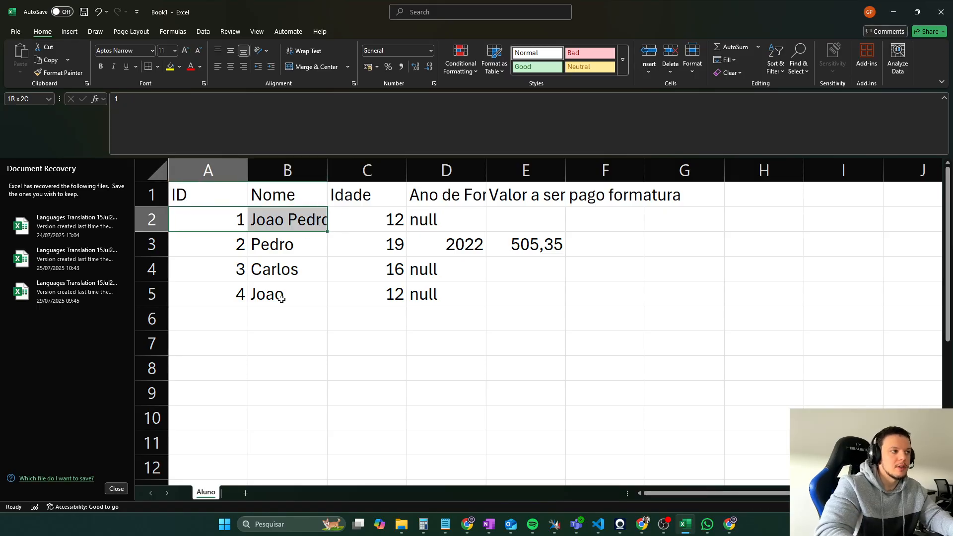
key(Right)
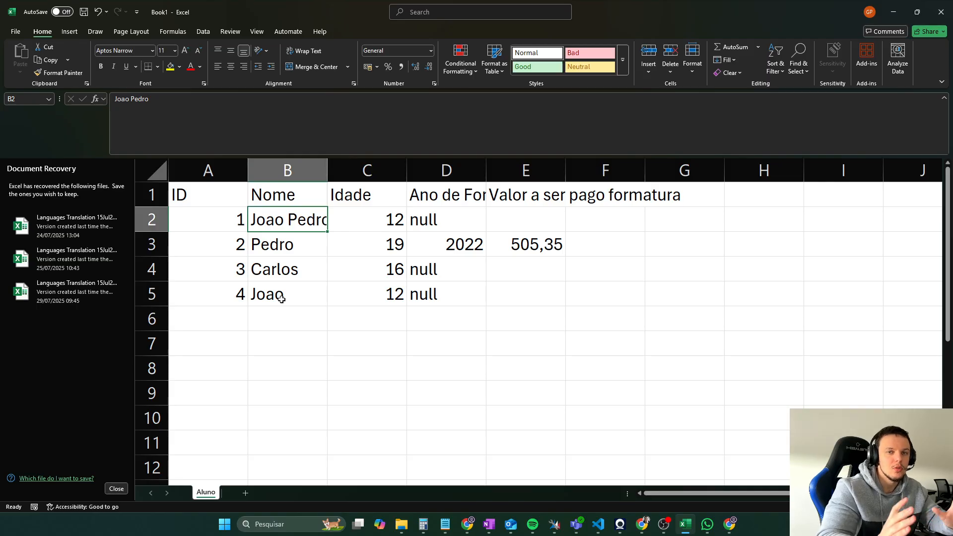
- Try giving the fourth student in B5 the same full name as the first student, and undo the change
key(Down)
key(Down)
key(Down)
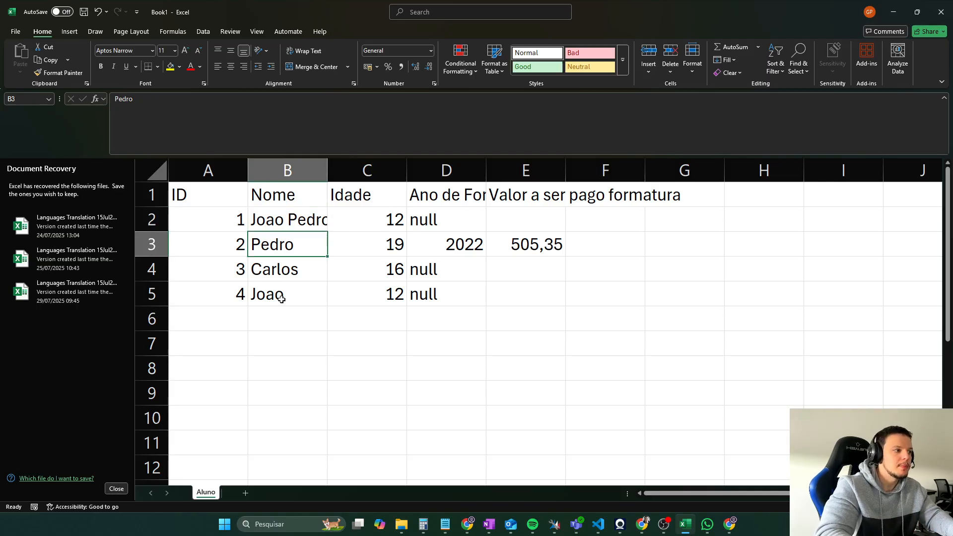
text(Joao Pedro)
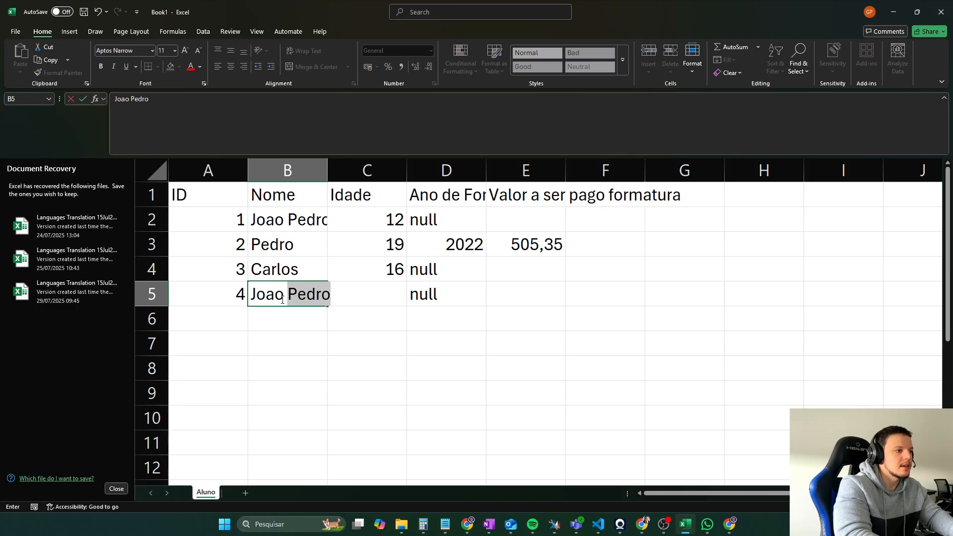
key(Return)
key(Right)
key(Up)
key(Left)
key(Up)
key(Down)
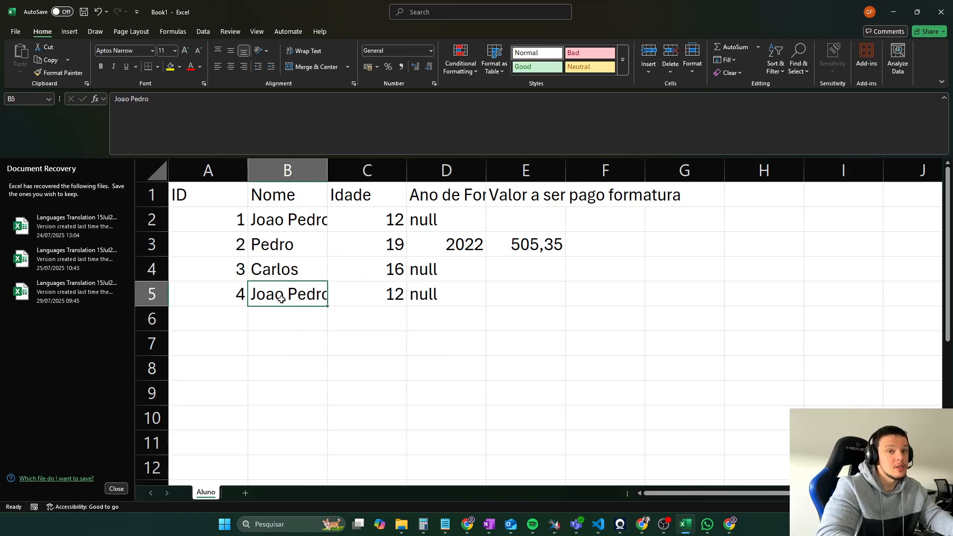
key(ctrl+z)
- Examine the first student's record across cells A2 to E2
key(Up)
key(Up)
key(Up)
key(Left)
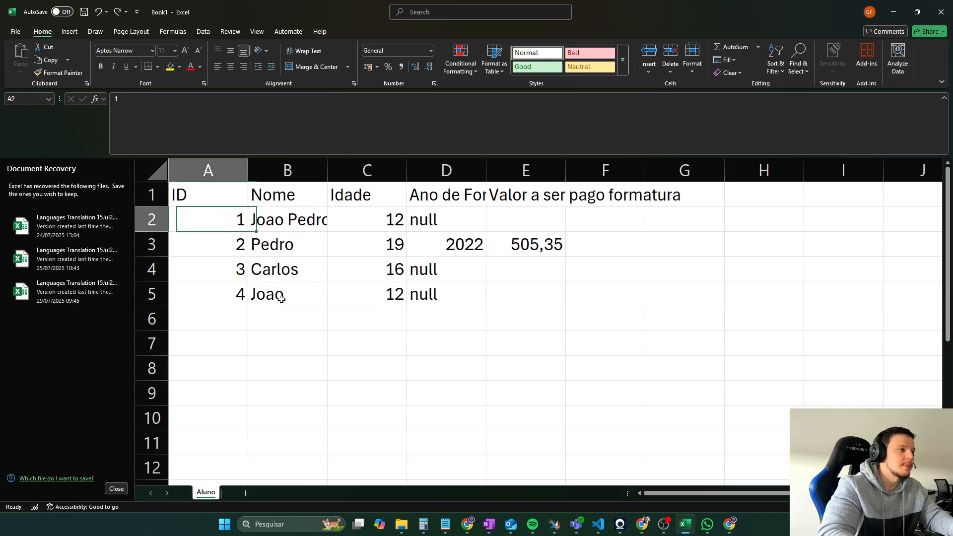
key(Right)
key(Right)
key(Right)
key(Left)
key(Right)
key(Right)
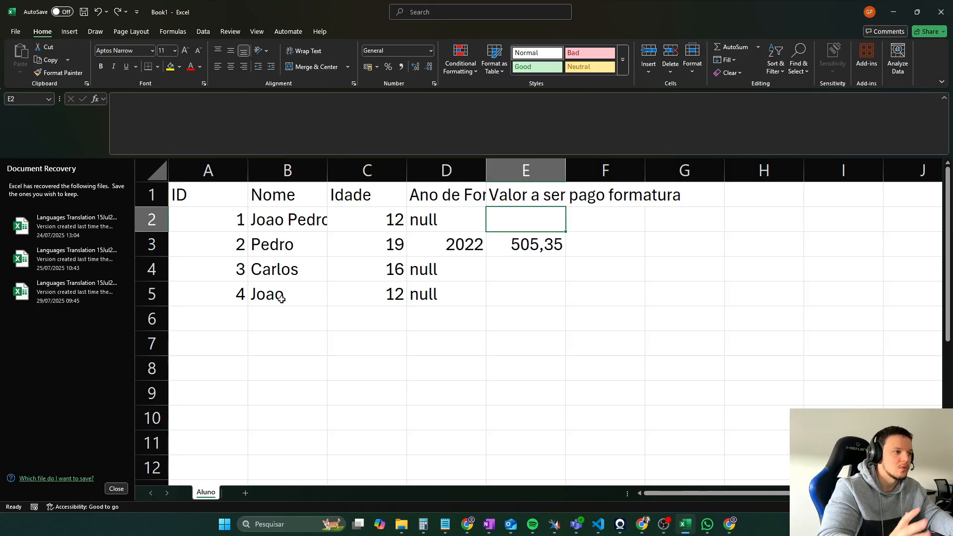
key(Left)
key(Left)
key(Left)
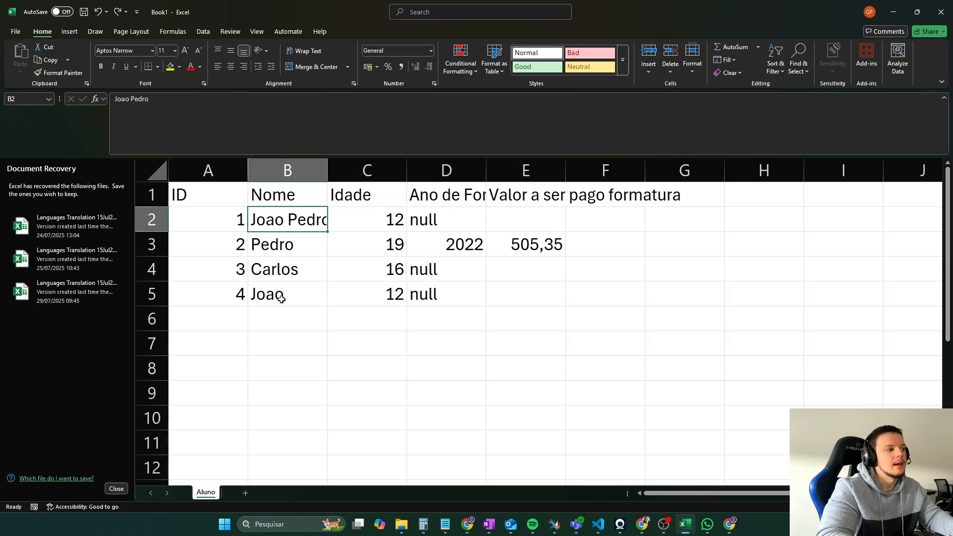
- Highlight the unique IDs of all four students in A2:A5
key(Left)
key(shift+Down)
key(shift+Down)
key(shift+Down)
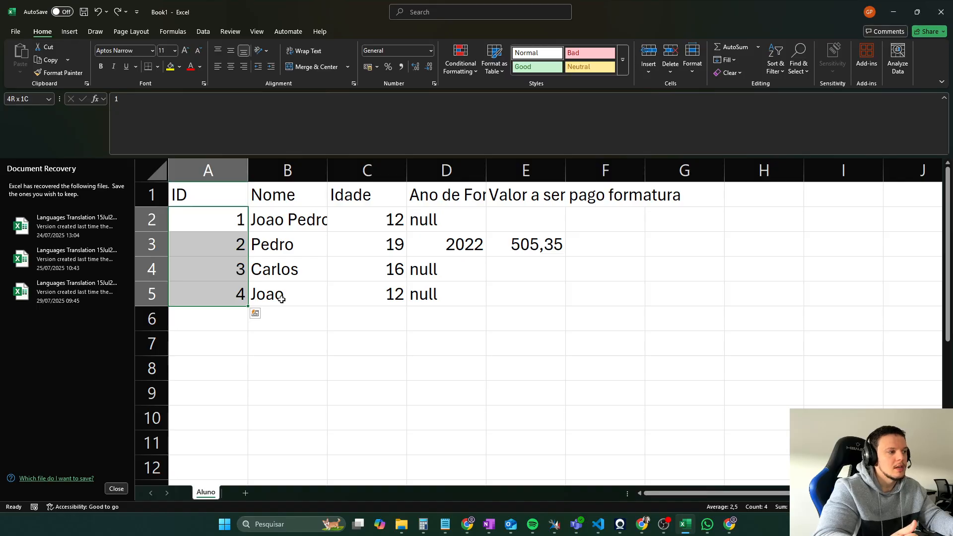
- Switch to Power Apps, dismiss the Copilot pane and rename Table1 as "Aluno"
key(alt+Tab)
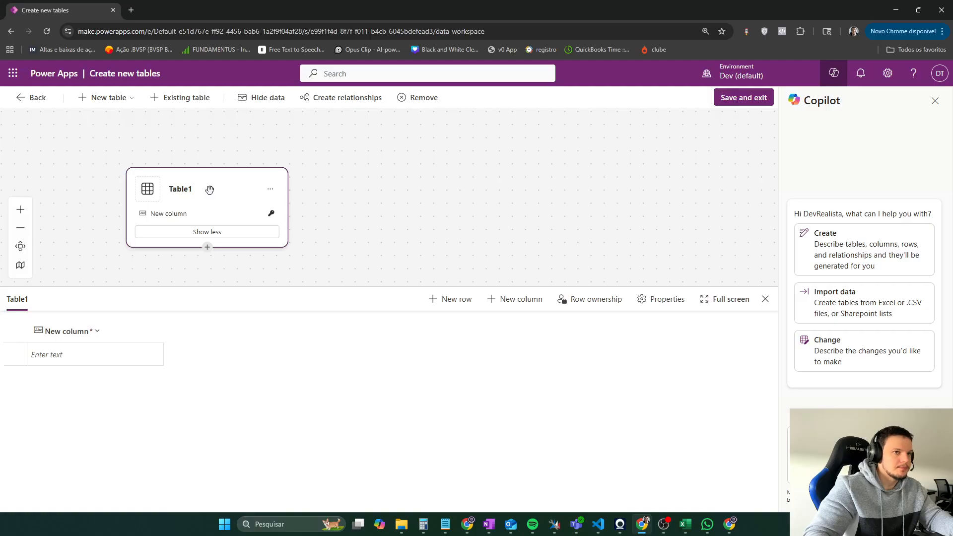
click(935, 101)
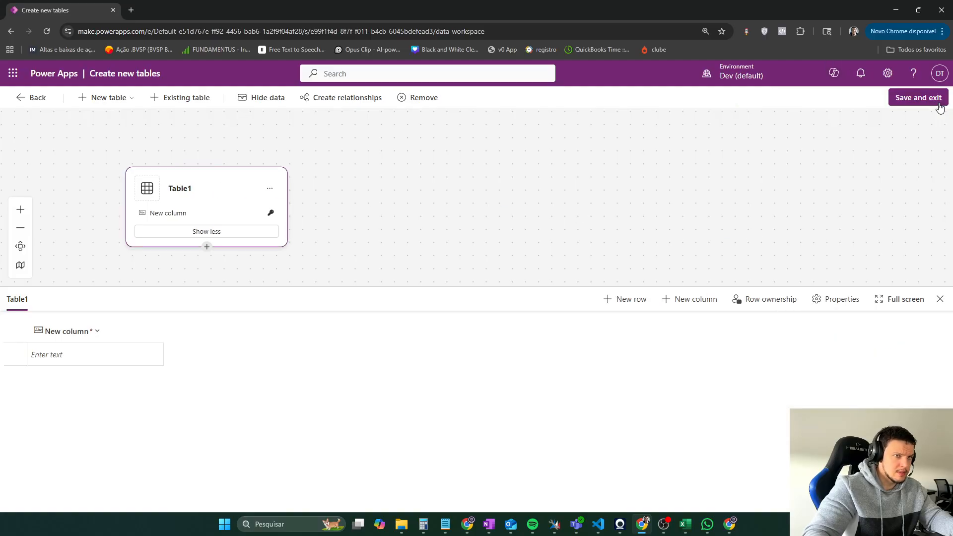
click(178, 191)
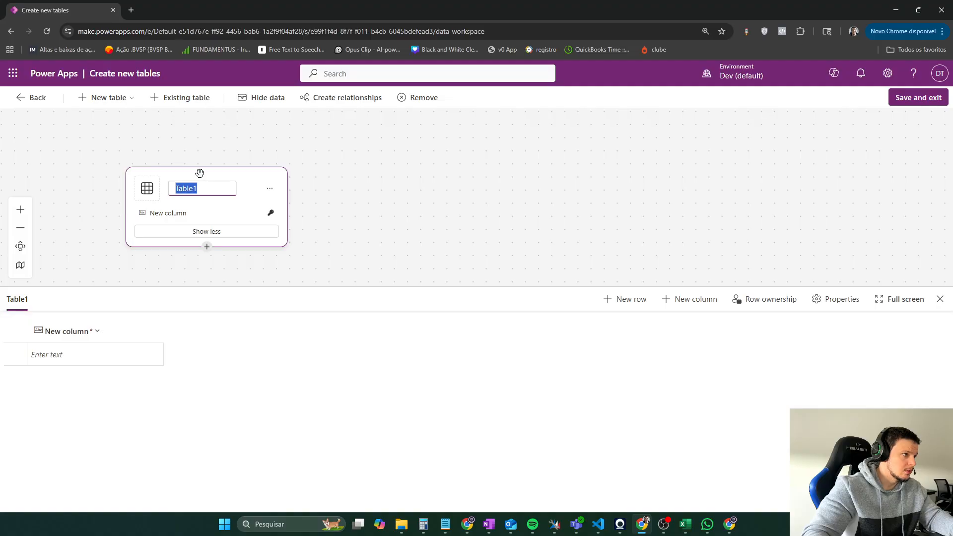
text(Aluno)
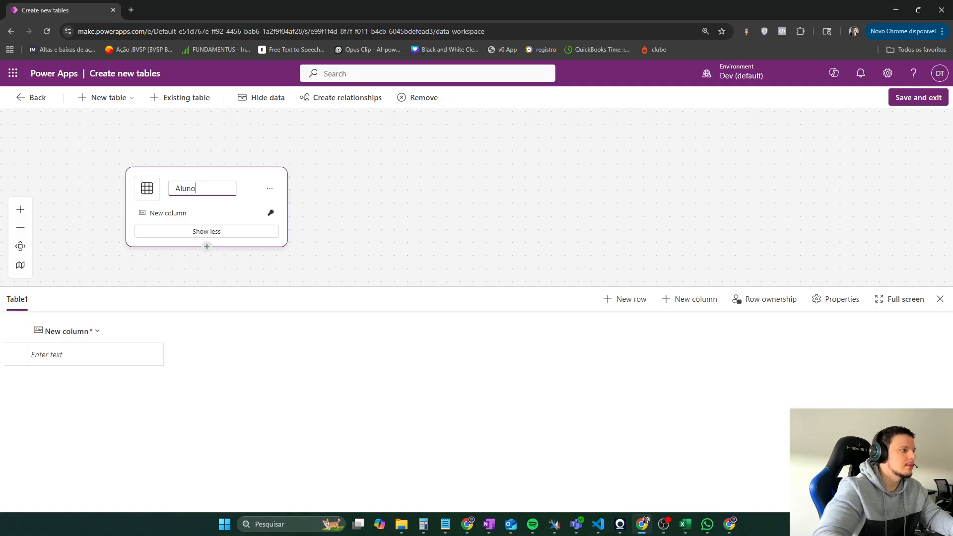
- Edit the table's default column and set its display name to "Nome"
click(57, 351)
click(85, 332)
click(59, 352)
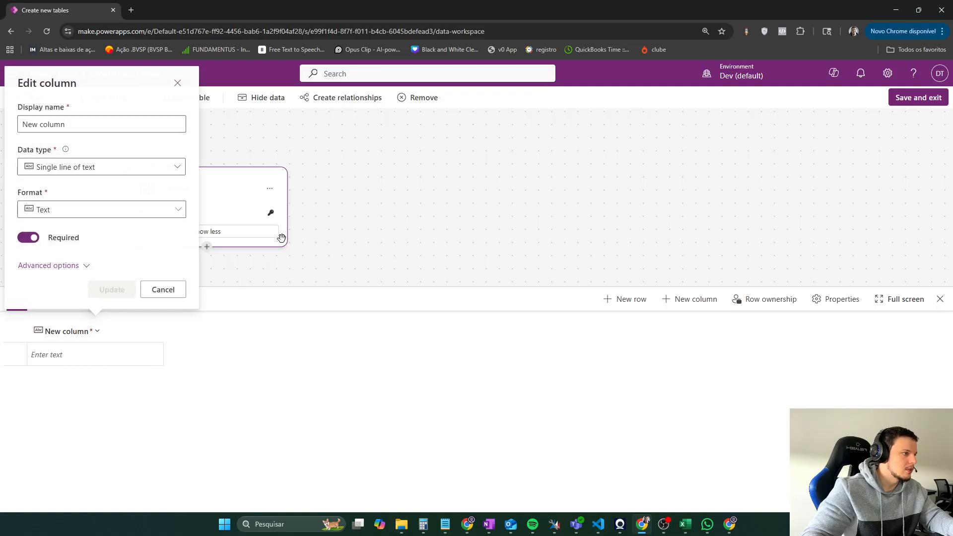
drag(75, 124, 24, 124)
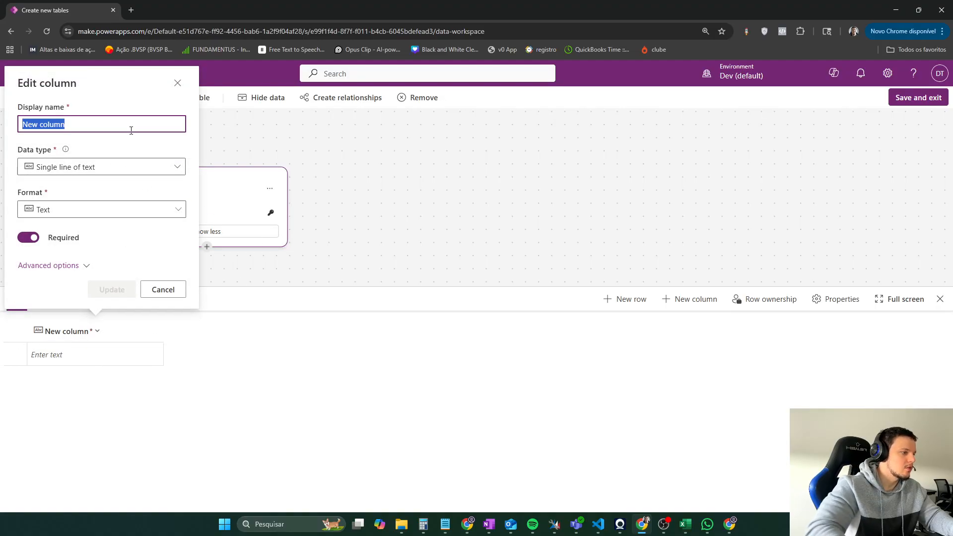
text(Nome)
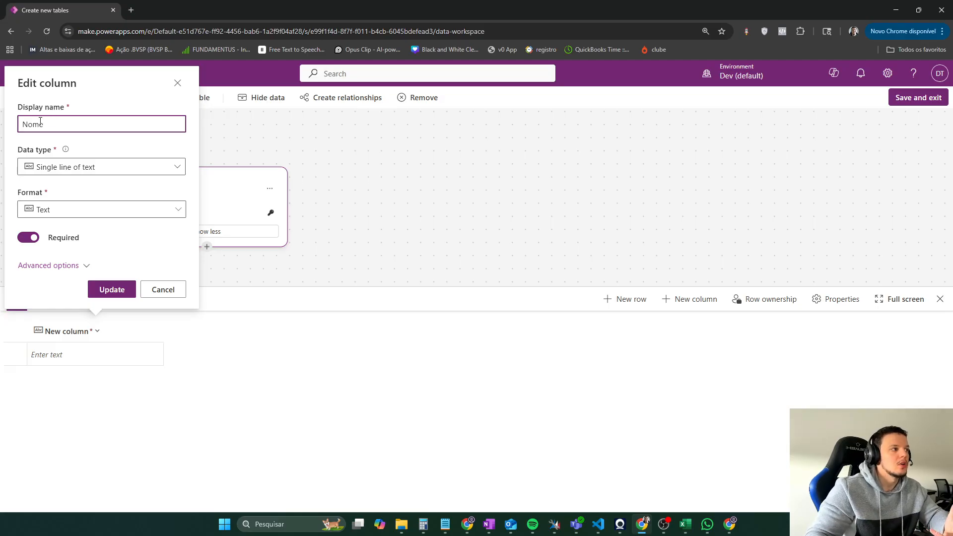
- Check the first student's Nome value in the Excel table and return to Power Apps
click(695, 524)
key(Right)
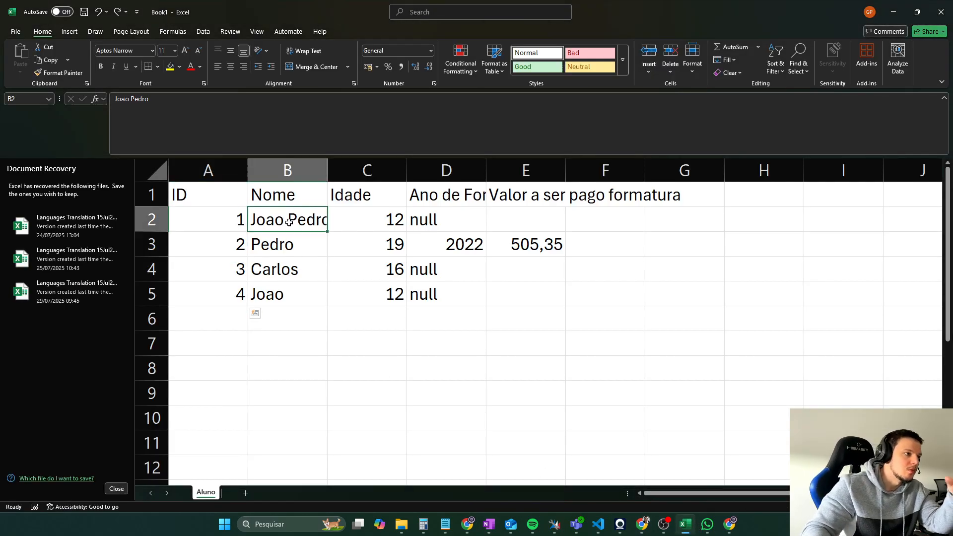
click(894, 13)
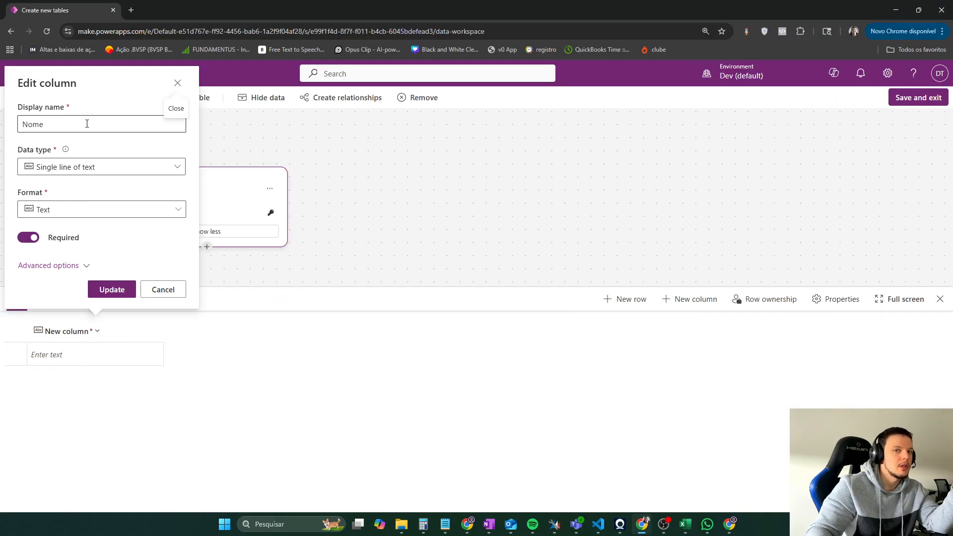
- Review the data types available for the Nome column alongside the Notepad notes on field types and the Excel student table
click(77, 170)
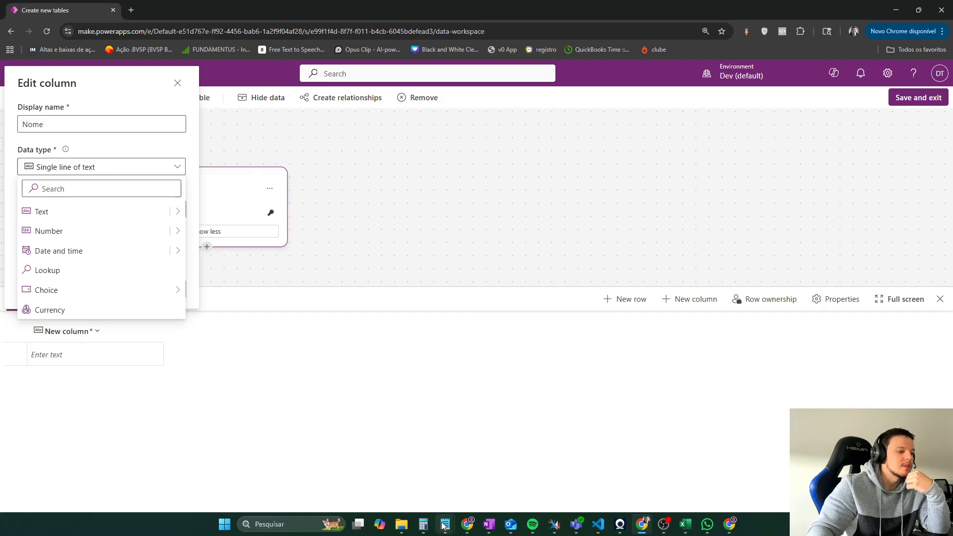
mouse_move(443, 525)
click(441, 469)
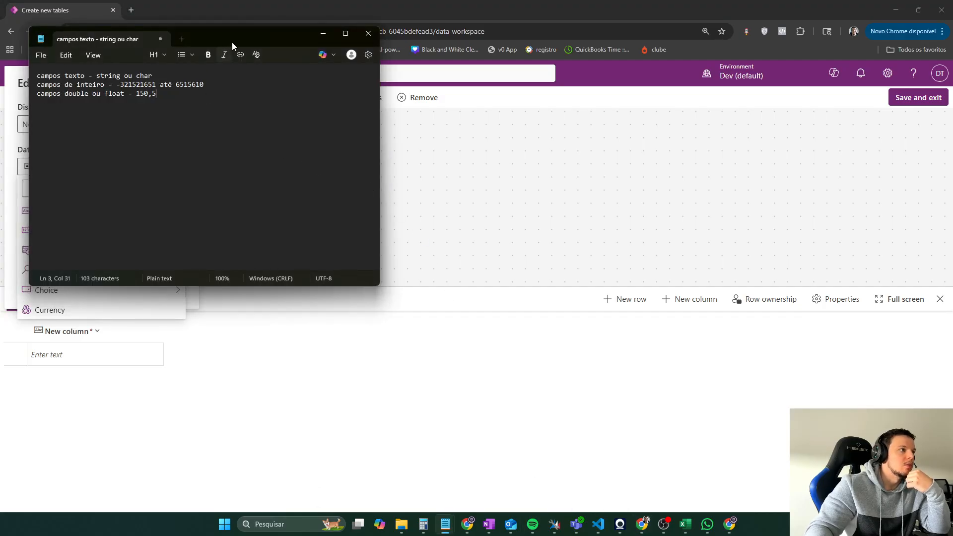
drag(232, 46, 520, 162)
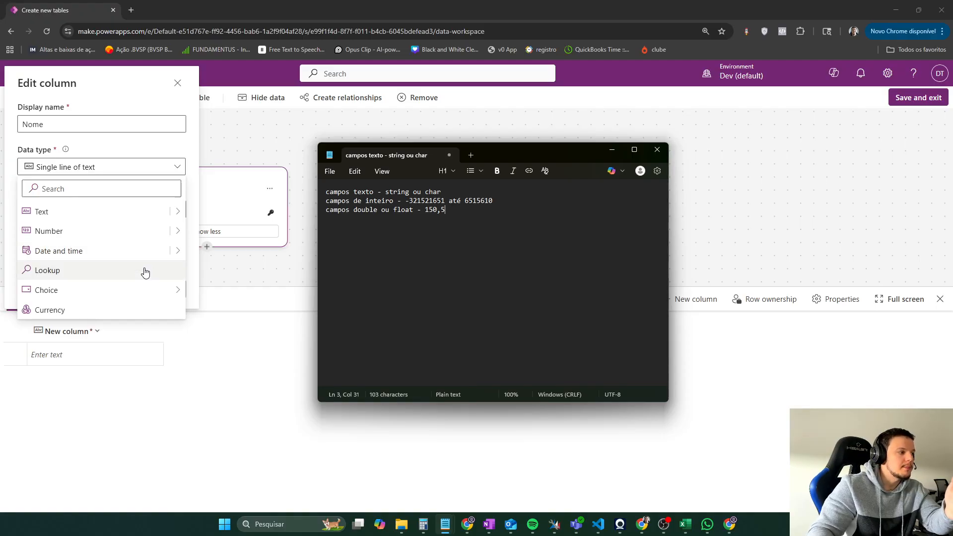
mouse_move(139, 288)
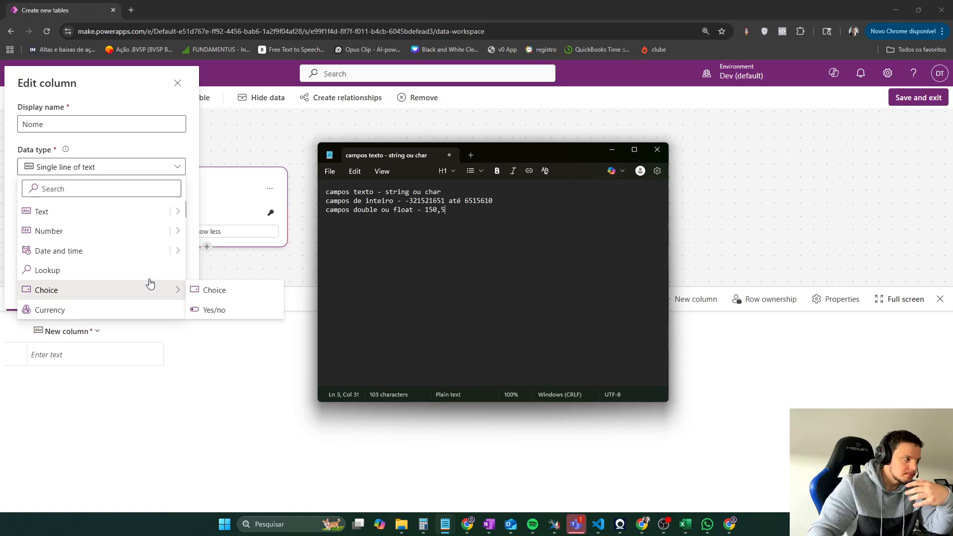
key(alt+Tab)
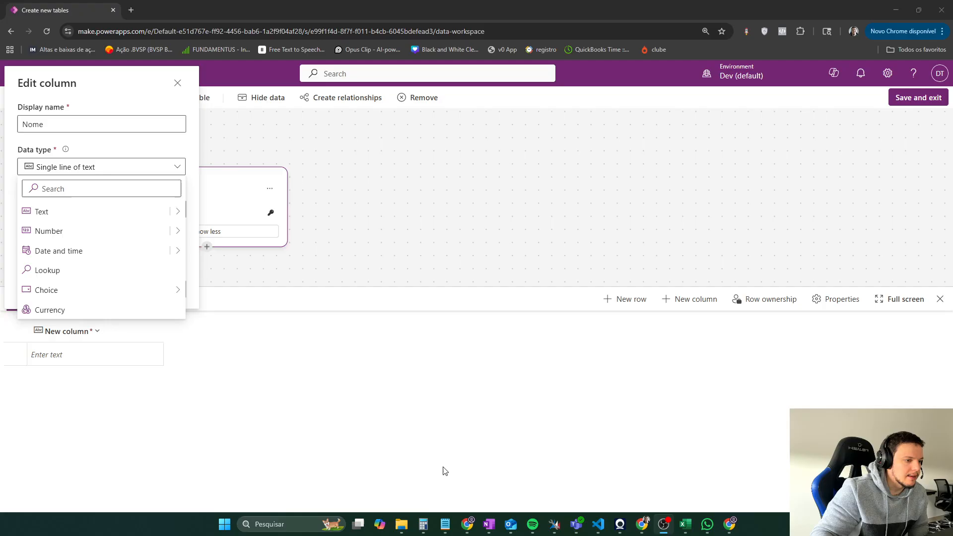
click(685, 524)
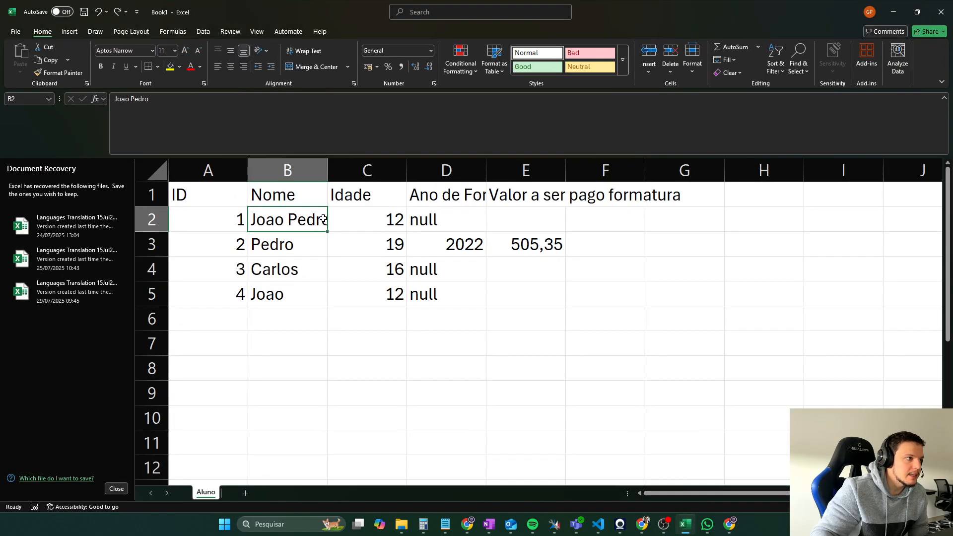
click(685, 527)
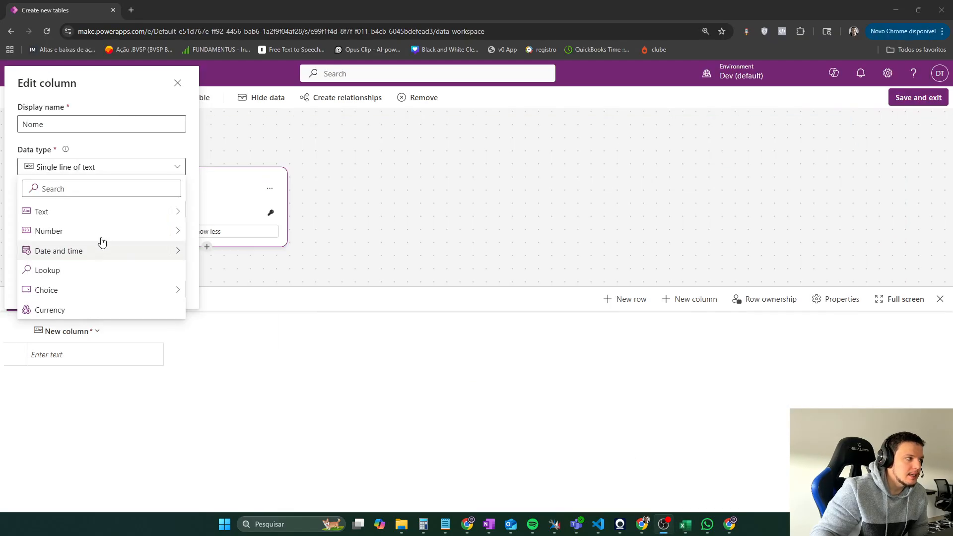
click(82, 141)
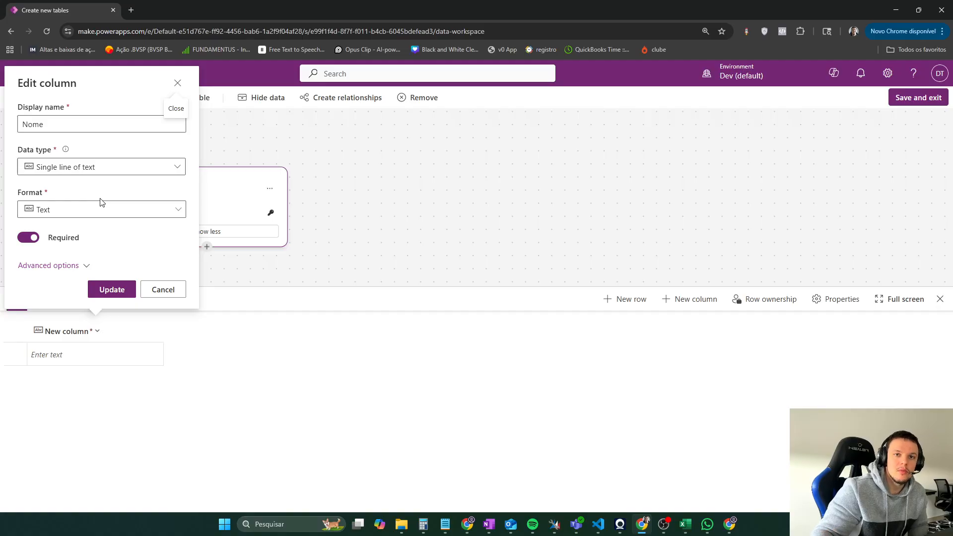
- Set the Nome column's schema name to "name" in the advanced options and apply the column update
click(70, 265)
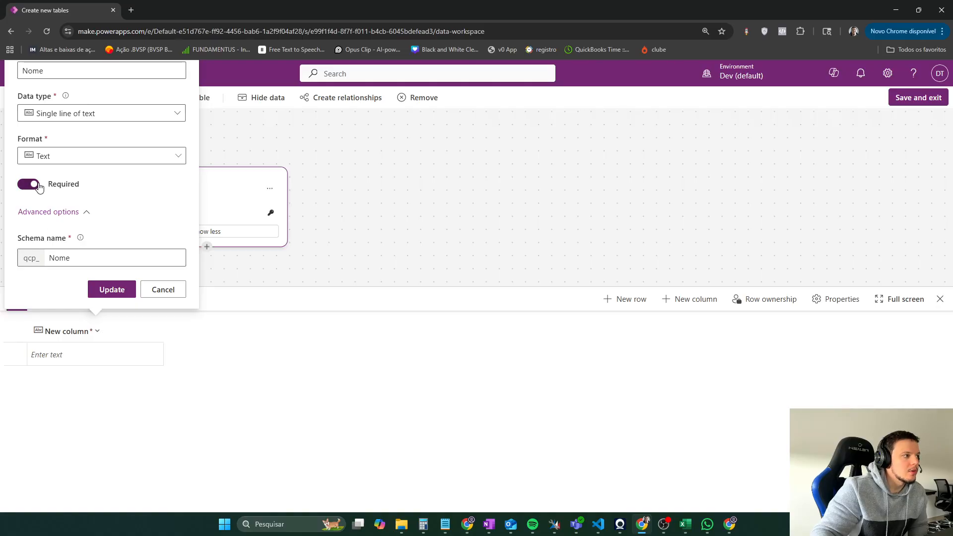
double_click(60, 258)
text(nam)
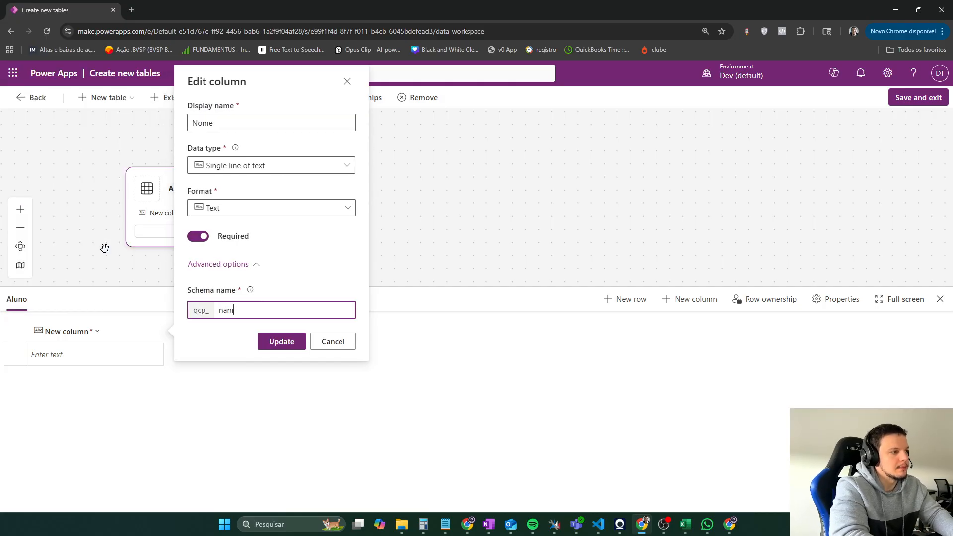
text(e)
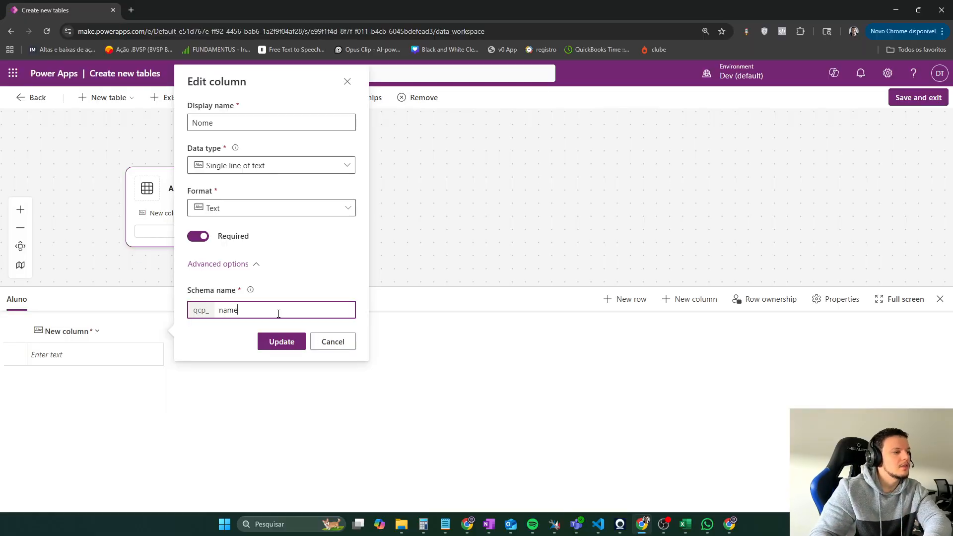
click(273, 341)
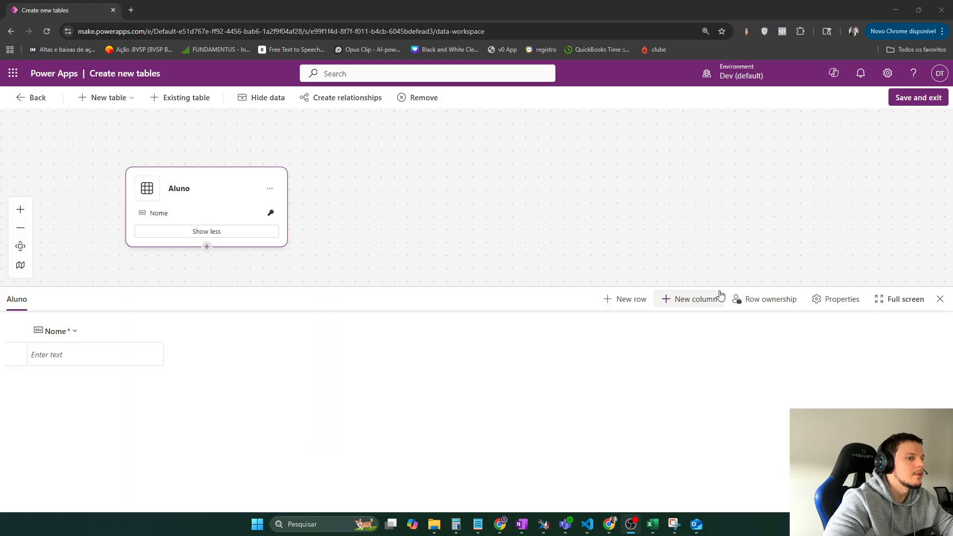
- Start a new column in the Aluno table with the display name "Idade" and the Whole number data type
click(680, 301)
click(829, 320)
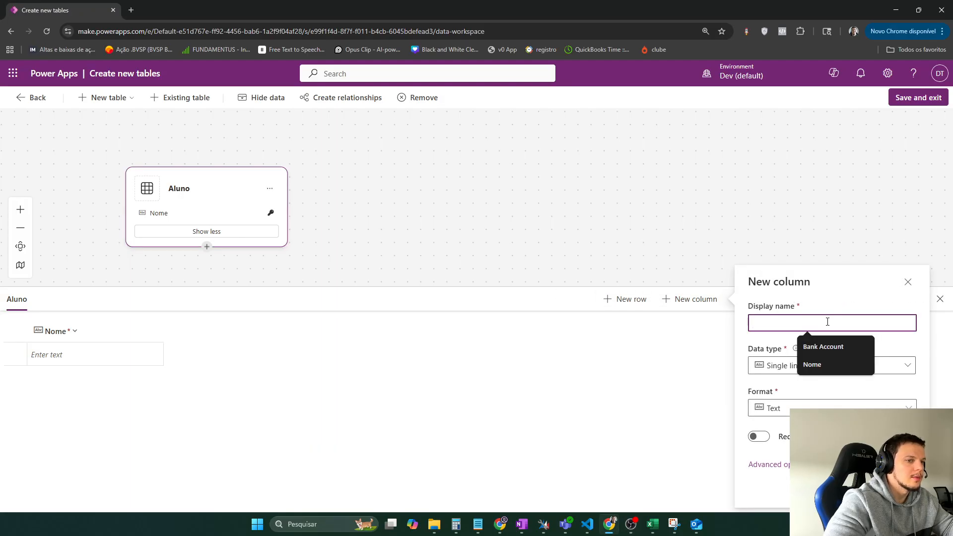
click(651, 523)
click(652, 524)
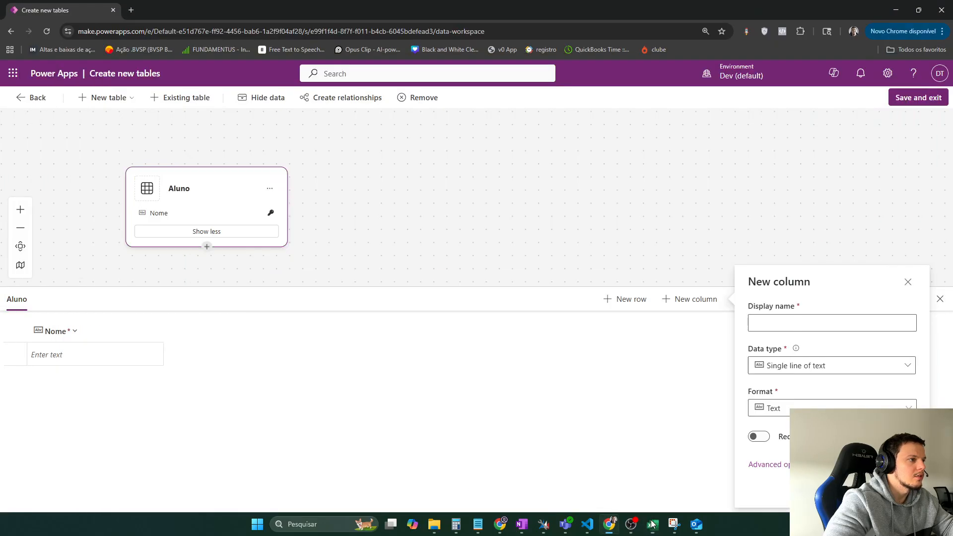
click(803, 321)
text(Idade)
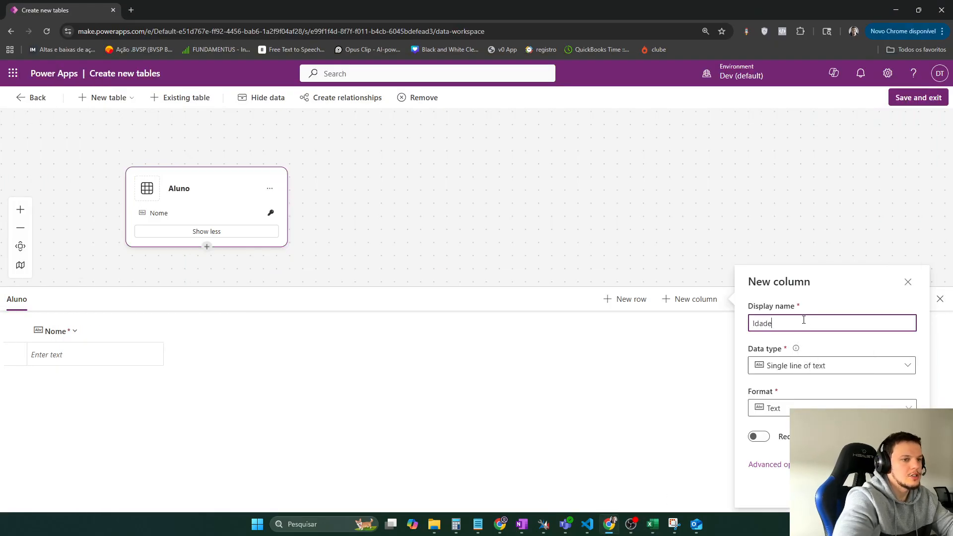
click(818, 365)
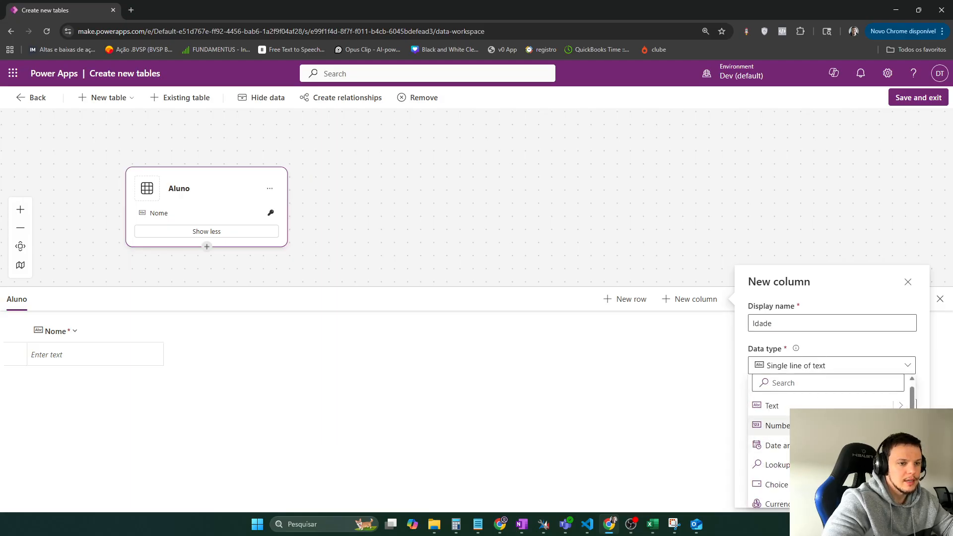
mouse_move(776, 425)
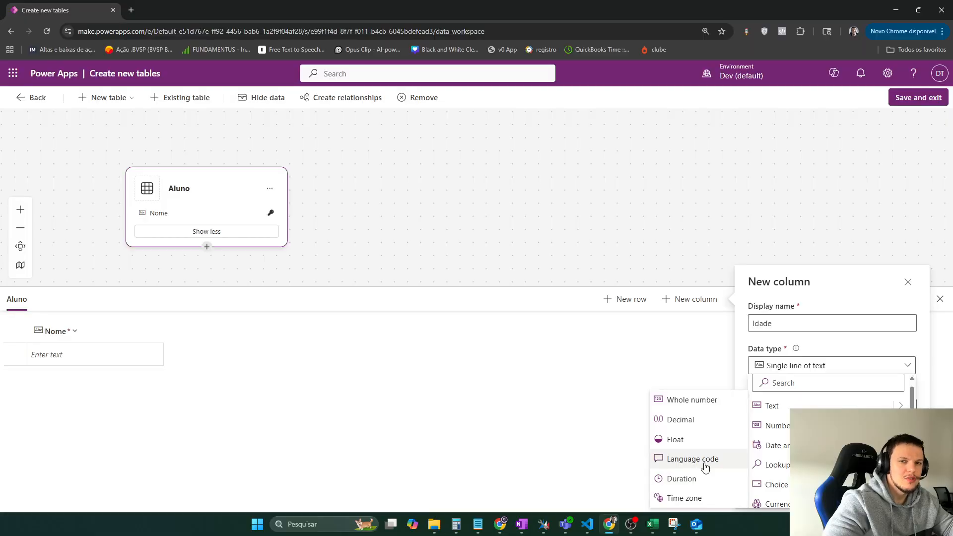
click(694, 412)
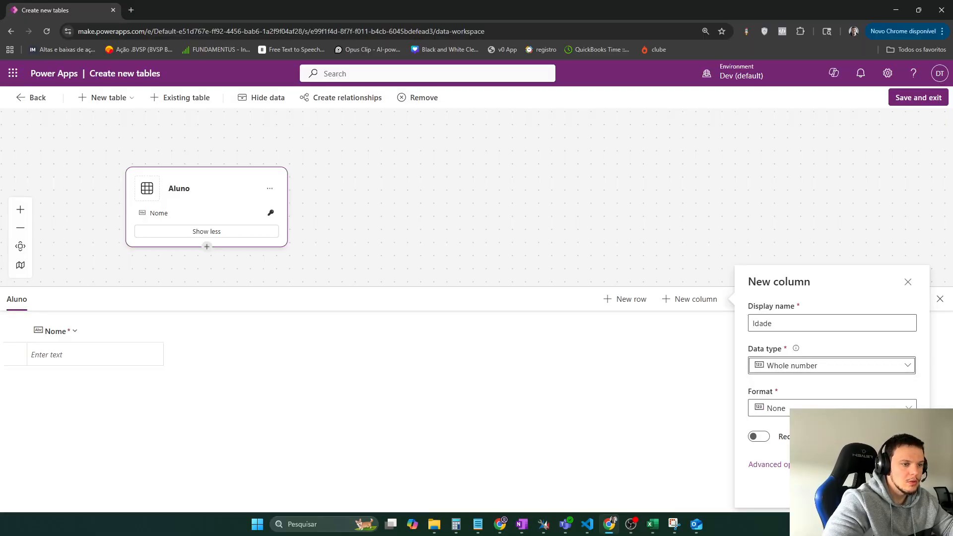
- Make the Idade column required and keep its format as None
click(766, 439)
click(814, 405)
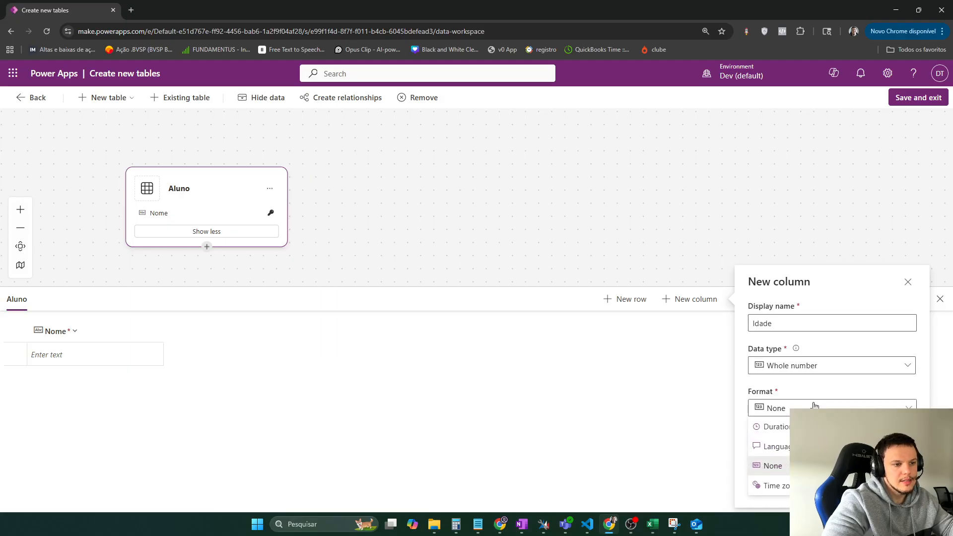
click(813, 406)
click(824, 407)
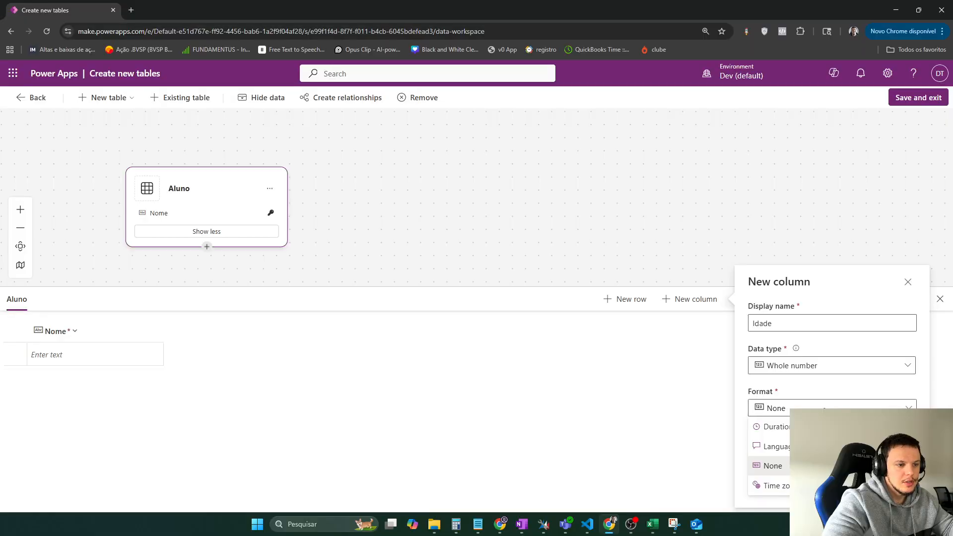
click(821, 466)
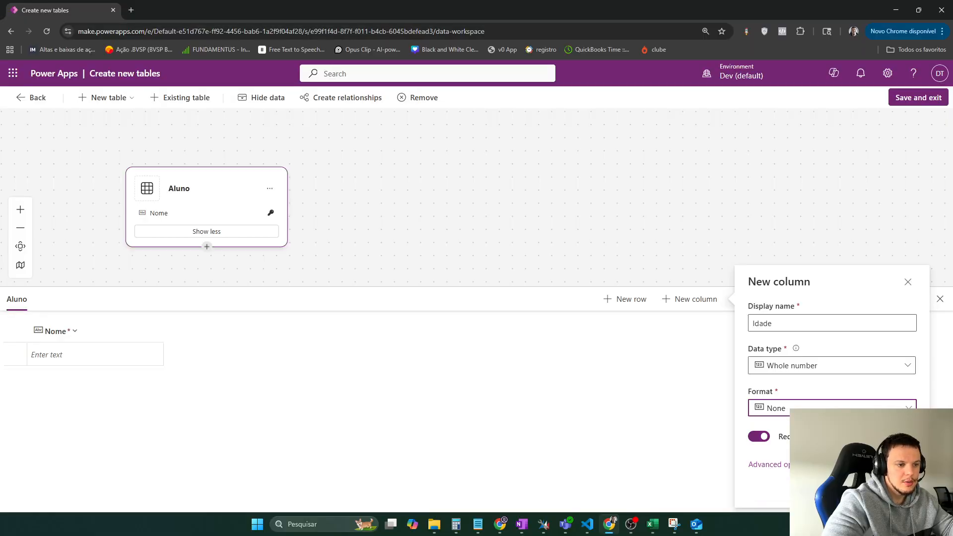
- Change the Idade column's schema name to lowercase in the advanced options and save the column
click(796, 464)
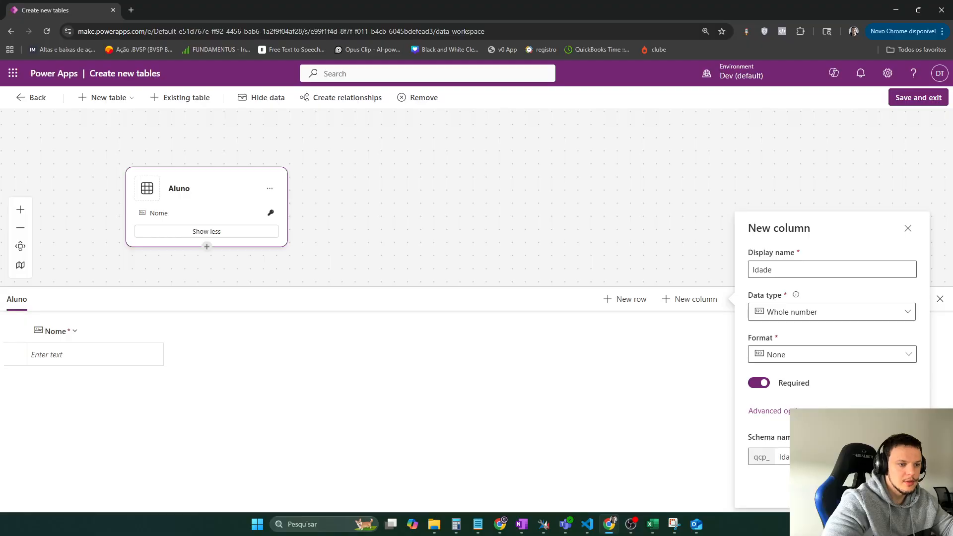
double_click(795, 457)
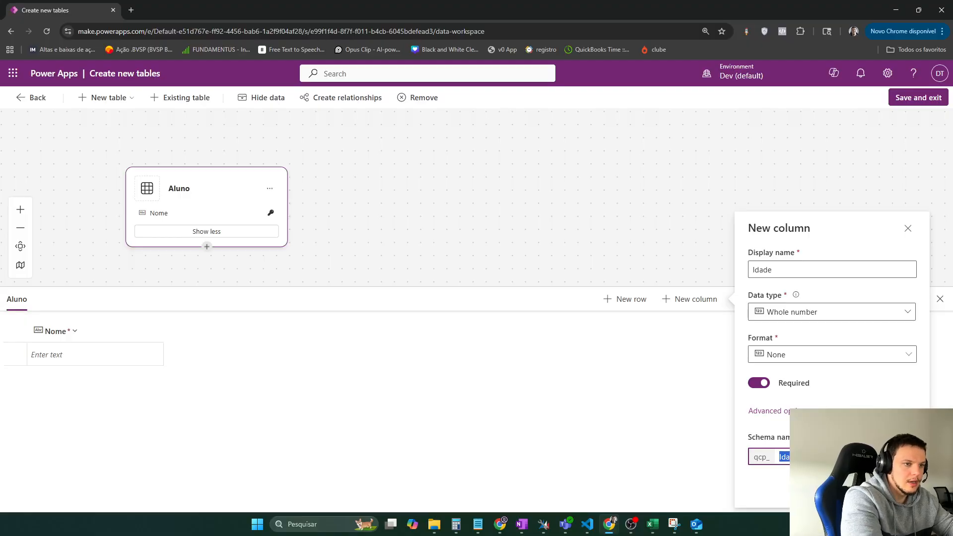
text(id)
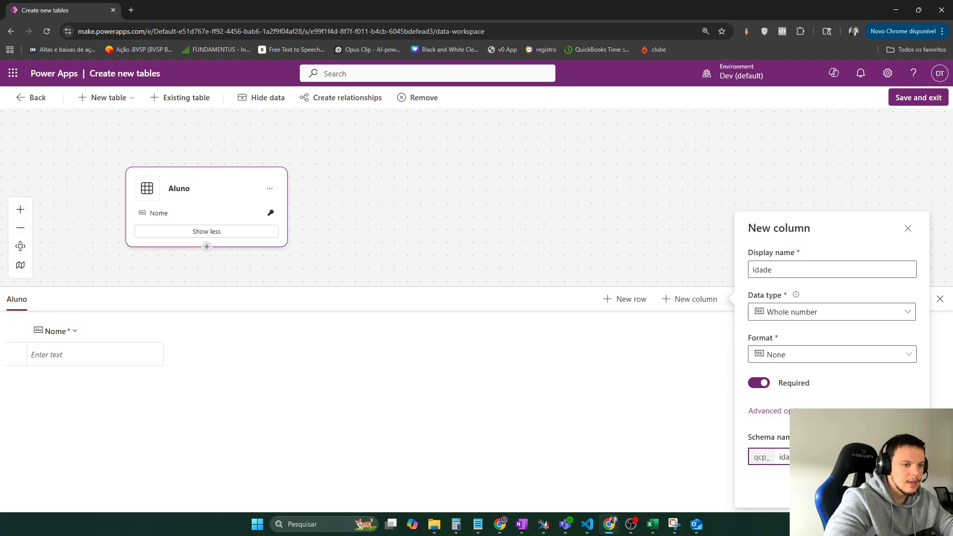
click(840, 488)
- Check the next field in the Excel student table and start a Whole number column with the display name "Ano de Formatura"
key(alt+Tab)
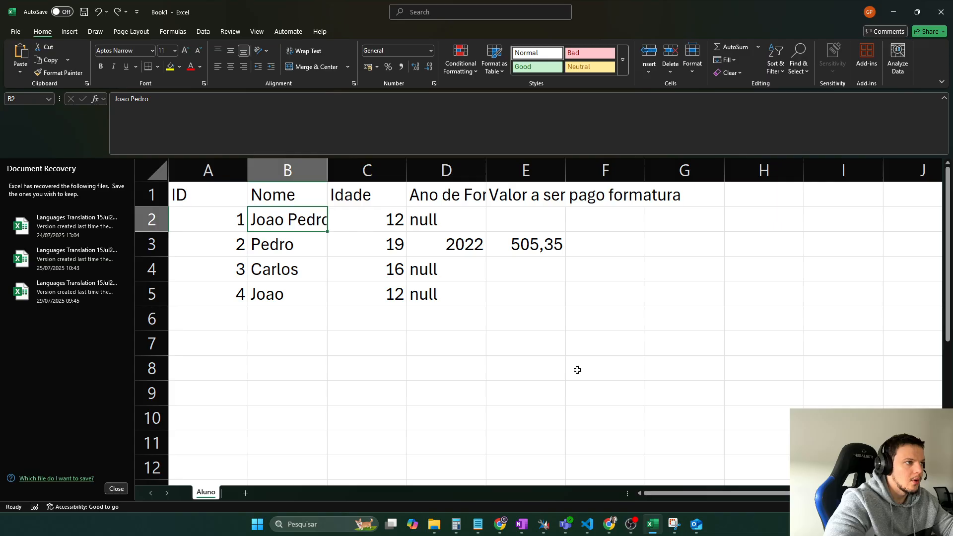
key(alt+Tab)
click(705, 300)
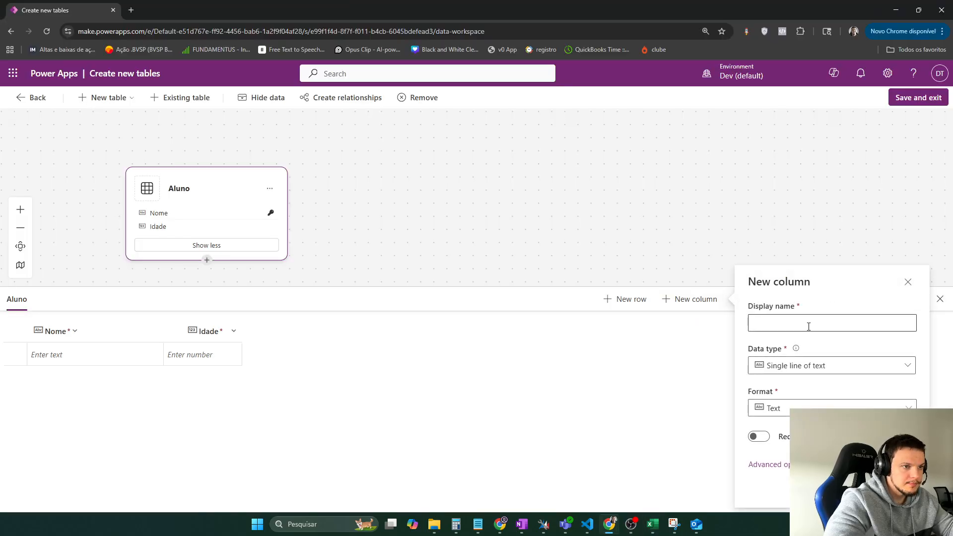
text(Ano de Formatura)
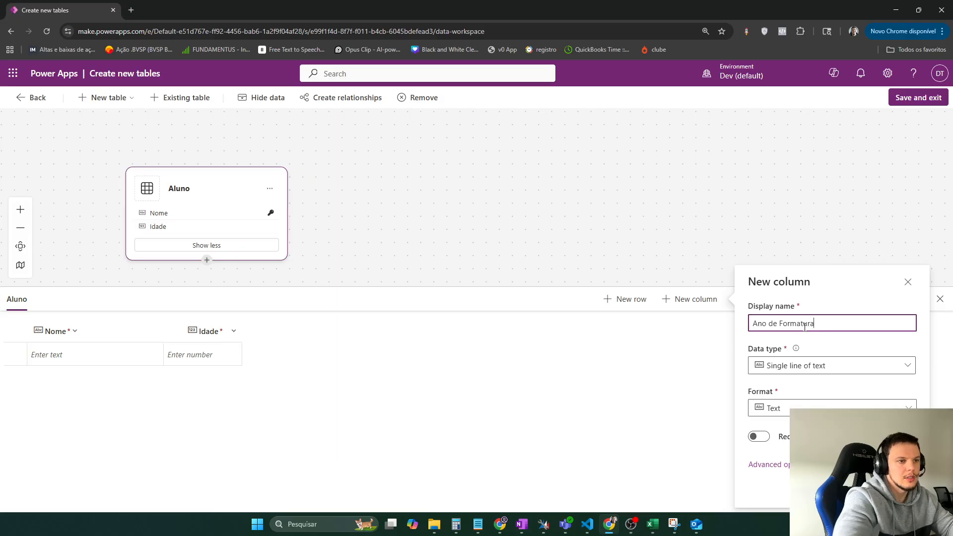
click(806, 365)
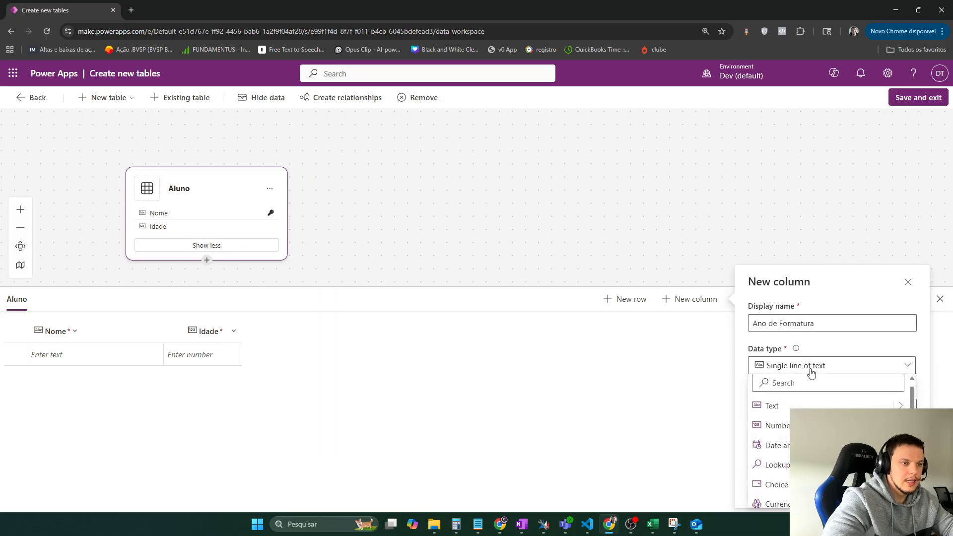
click(828, 426)
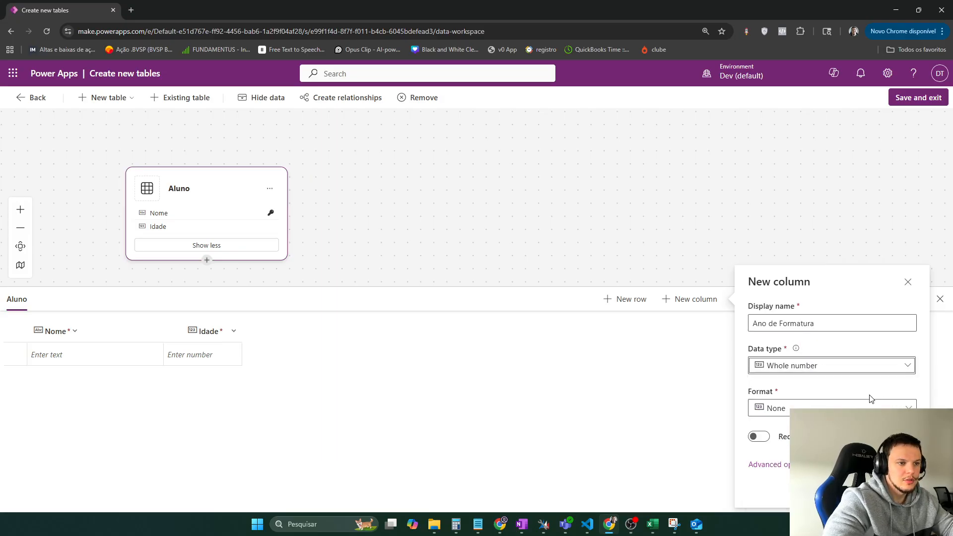
- Make the Ano de Formatura column required, start its schema name with lowercase "ano" in the advanced options, and save the column
click(759, 437)
click(797, 464)
double_click(806, 457)
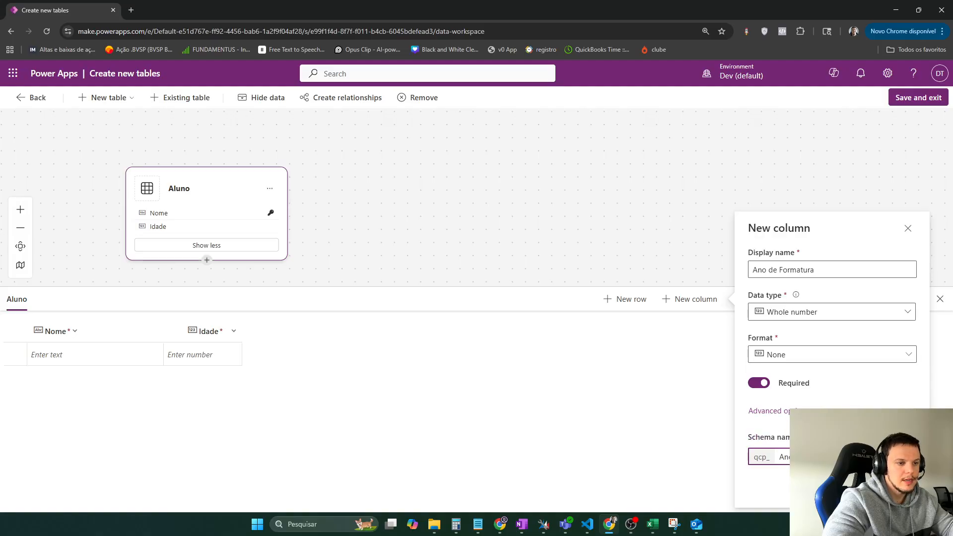
text(ano)
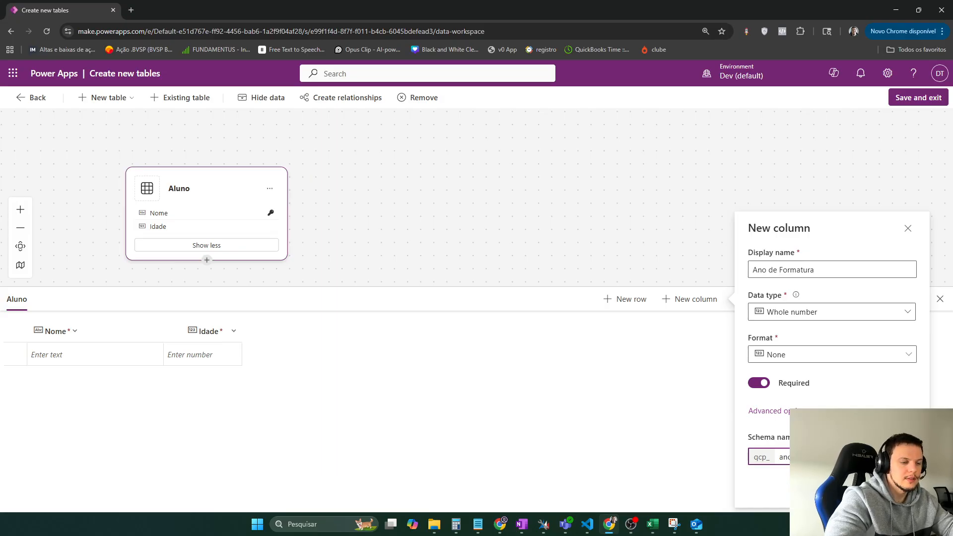
drag(838, 457, 656, 456)
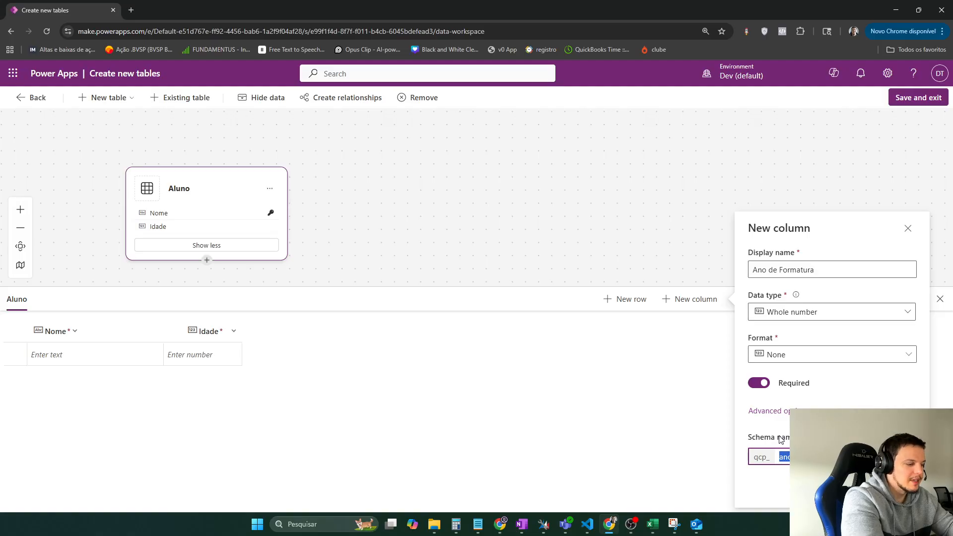
click(847, 488)
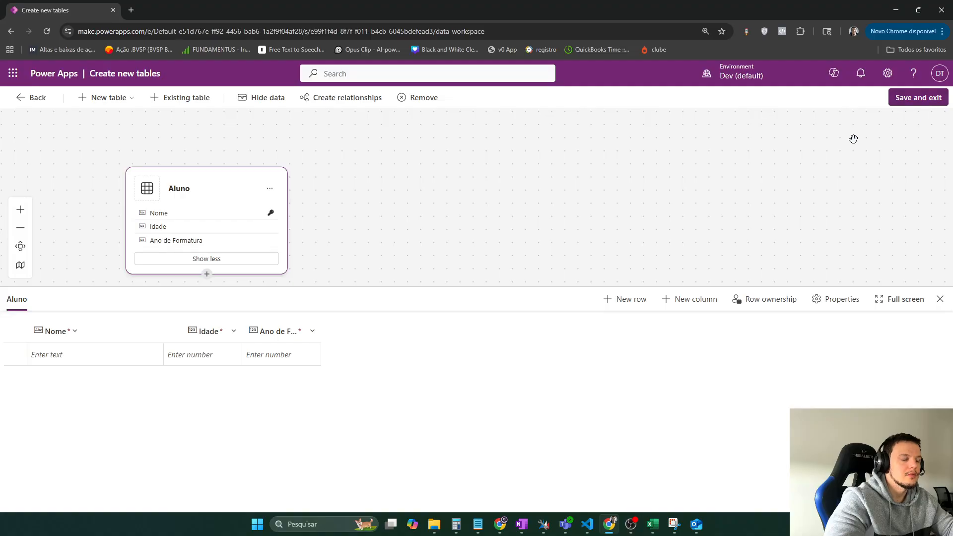
- Check the last header in the Excel student table and start a new Aluno column with the display name "Valor a ser pago formatura"
key(alt+Tab)
click(532, 201)
key(alt+Tab)
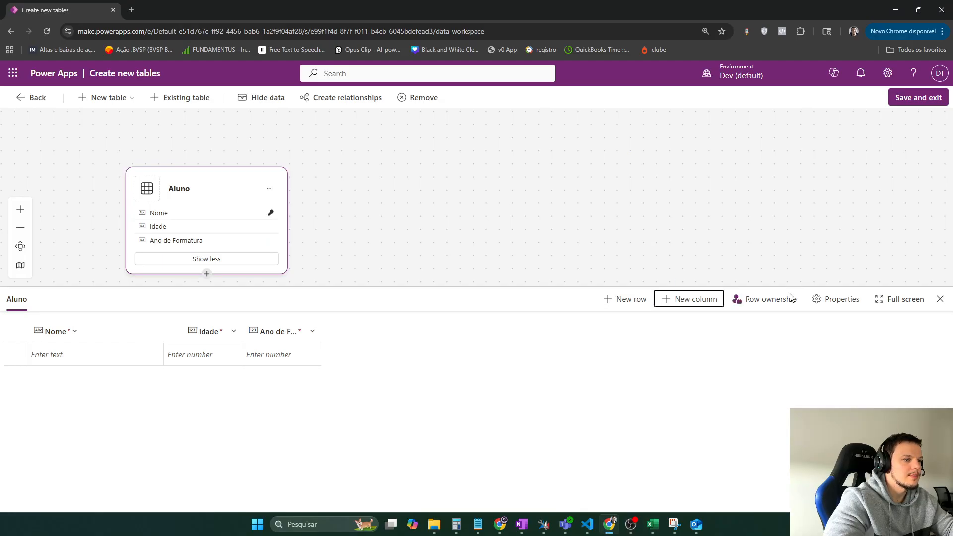
click(692, 298)
text(Va)
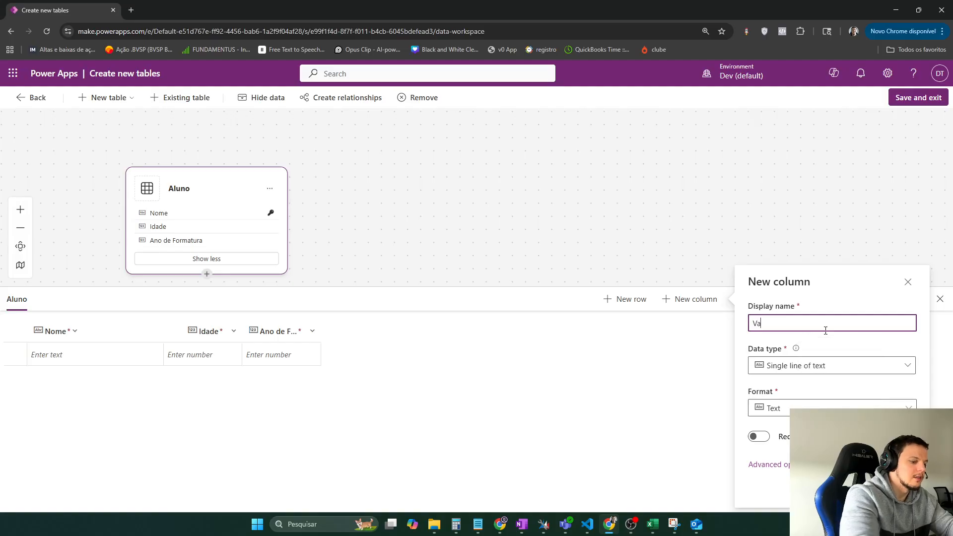
text(lor a ser Pa)
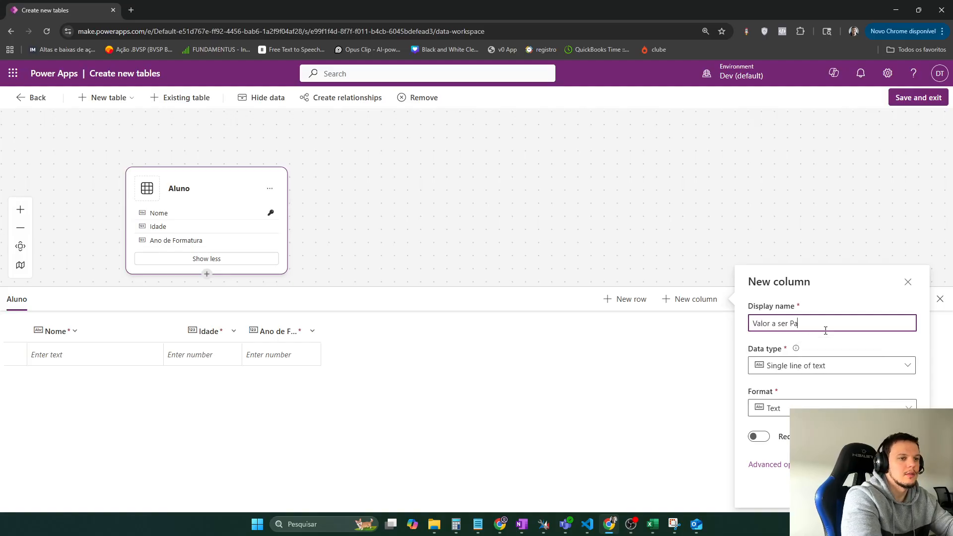
text(go)
key(alt+Tab)
key(alt+Tab)
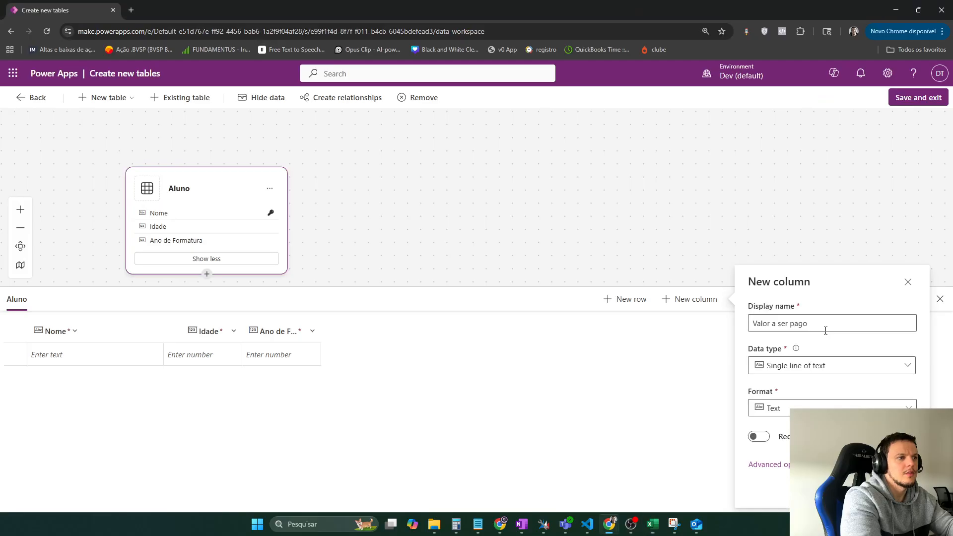
click(826, 330)
text(for)
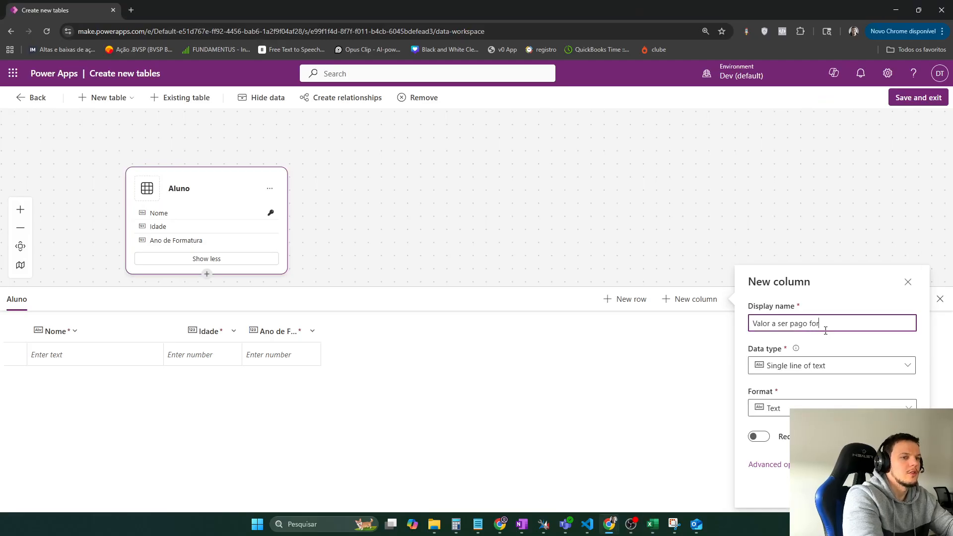
text(matura)
- Set the new column's data type to Decimal, start its schema name with a lowercase "v", and save the column
click(822, 367)
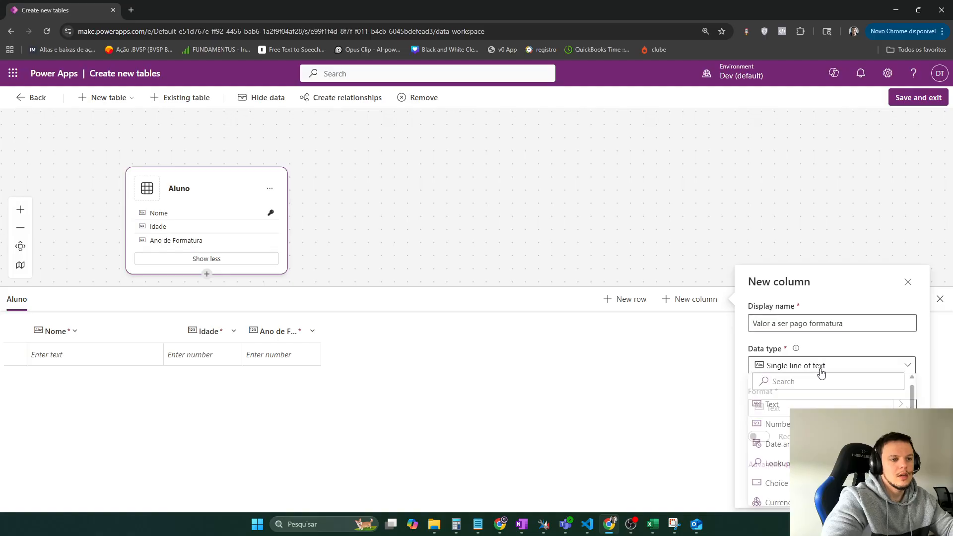
mouse_move(776, 425)
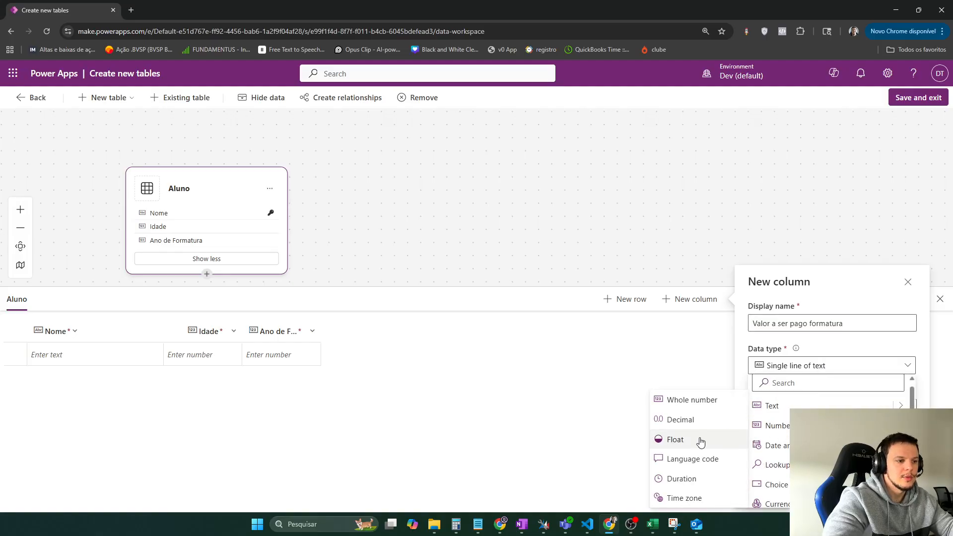
click(703, 421)
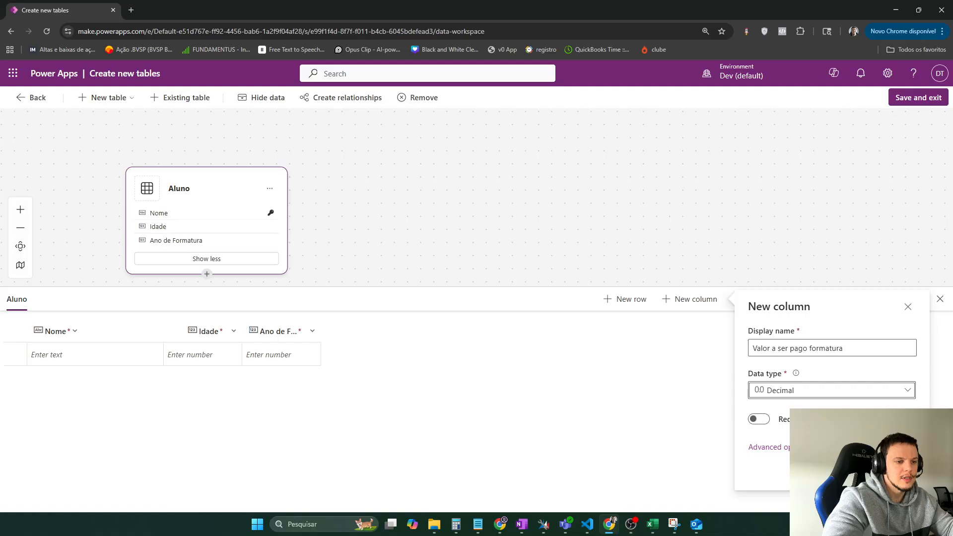
click(768, 447)
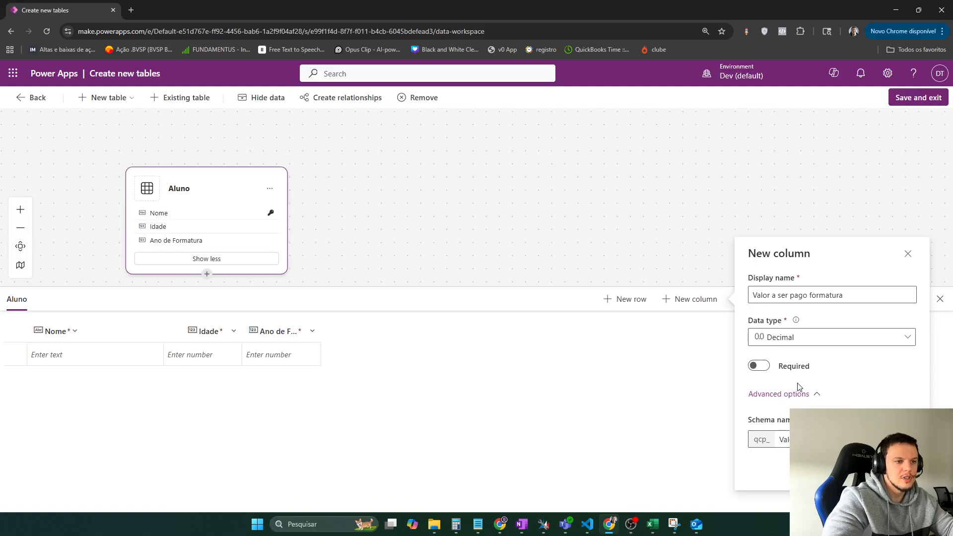
double_click(785, 439)
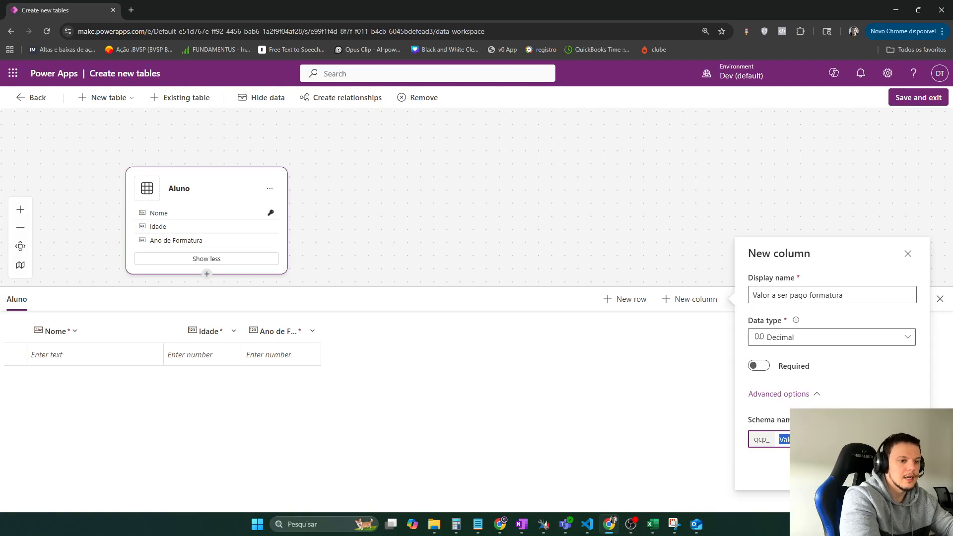
key(Home)
key(Delete)
text(v)
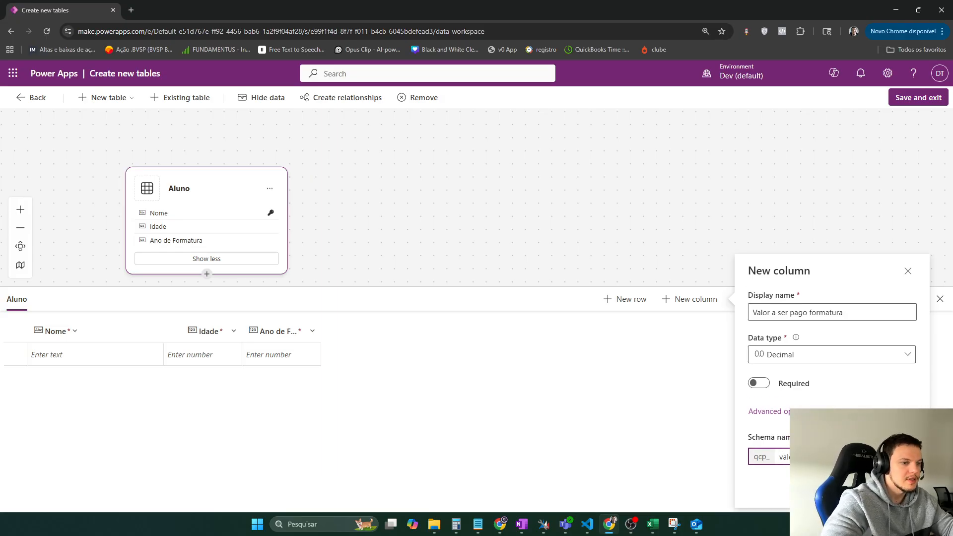
- Check the null graduation years in the Excel student table and make the Aluno table's Ano de Formatura column optional, updating the column
key(alt+Tab)
click(434, 219)
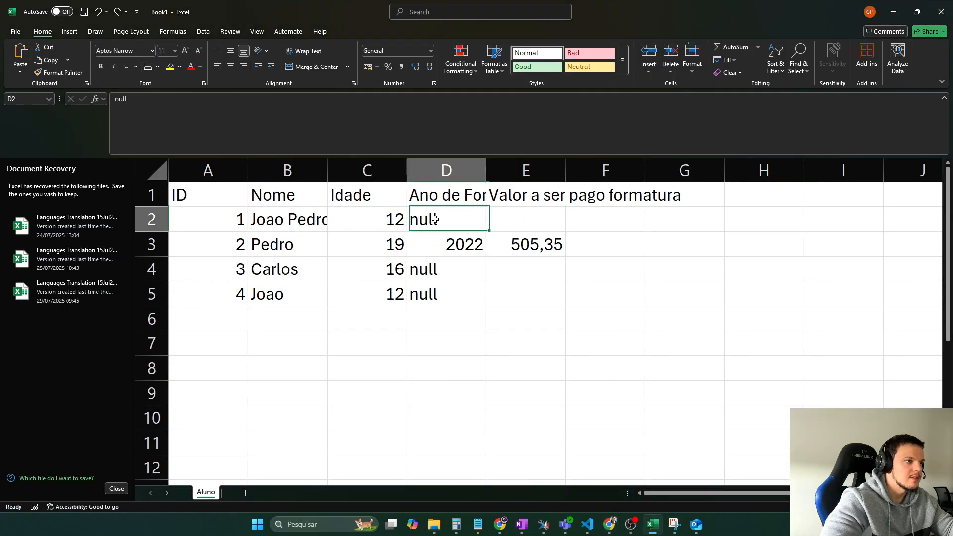
click(478, 288)
key(alt+Tab)
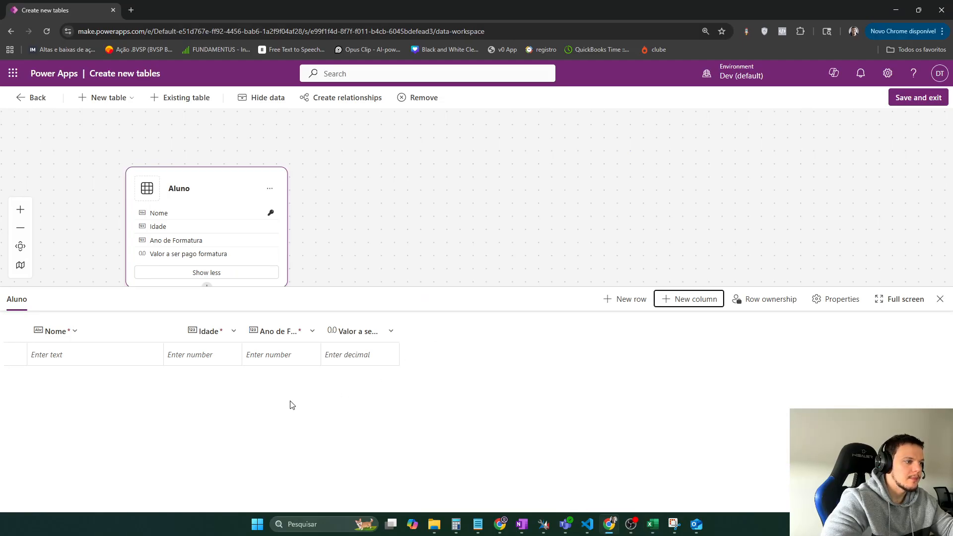
click(288, 335)
click(296, 358)
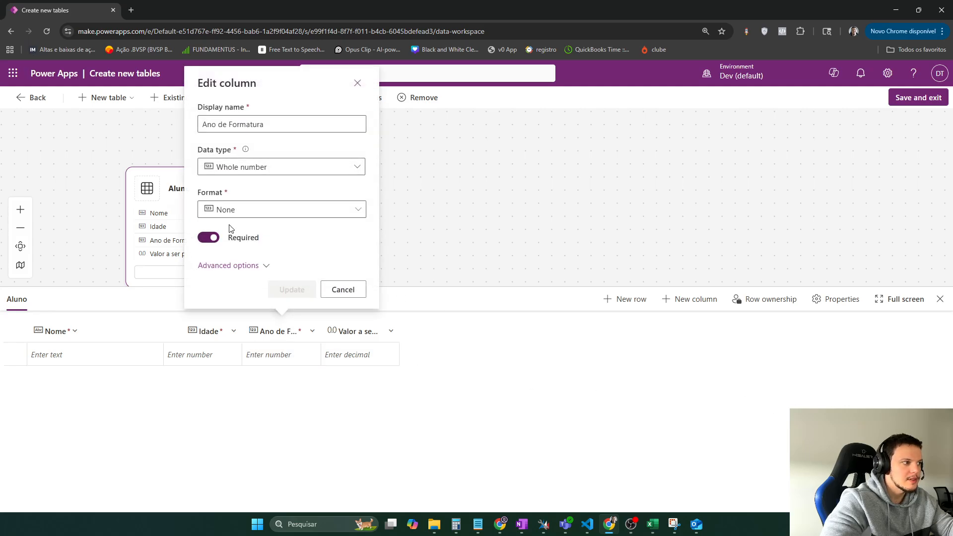
click(208, 237)
click(298, 290)
- Recheck the null graduation years in the Excel student table and add an empty row to the Aluno table in Power Apps
key(alt+Tab)
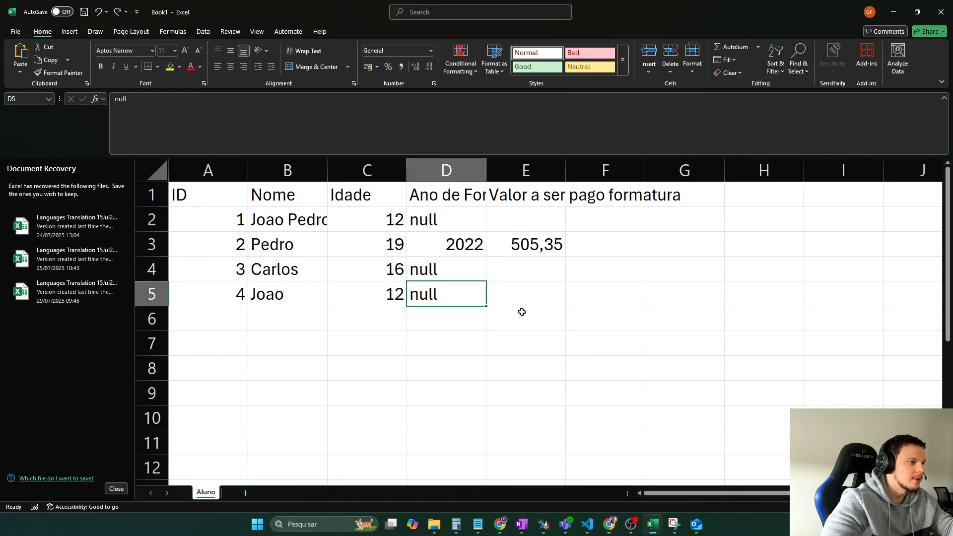
drag(417, 270, 419, 294)
key(alt+Tab)
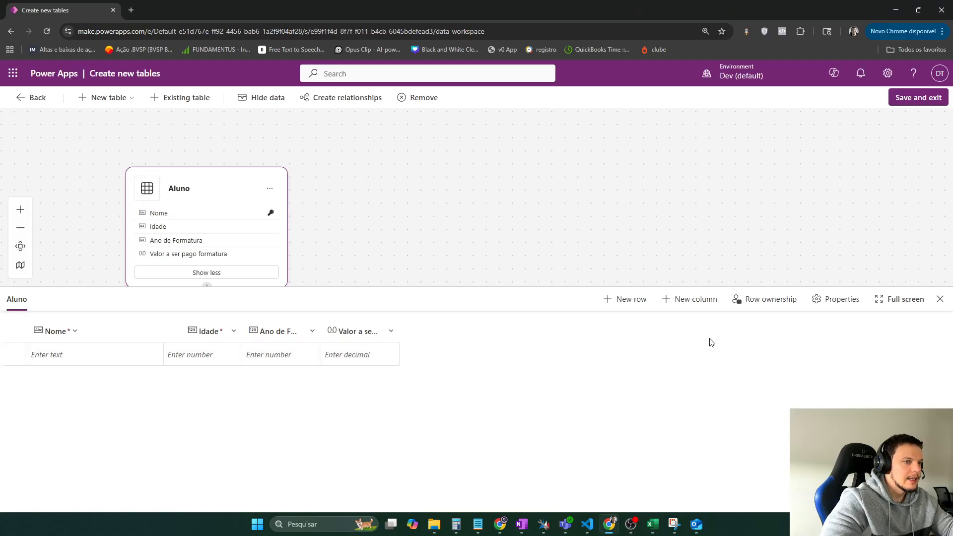
click(631, 304)
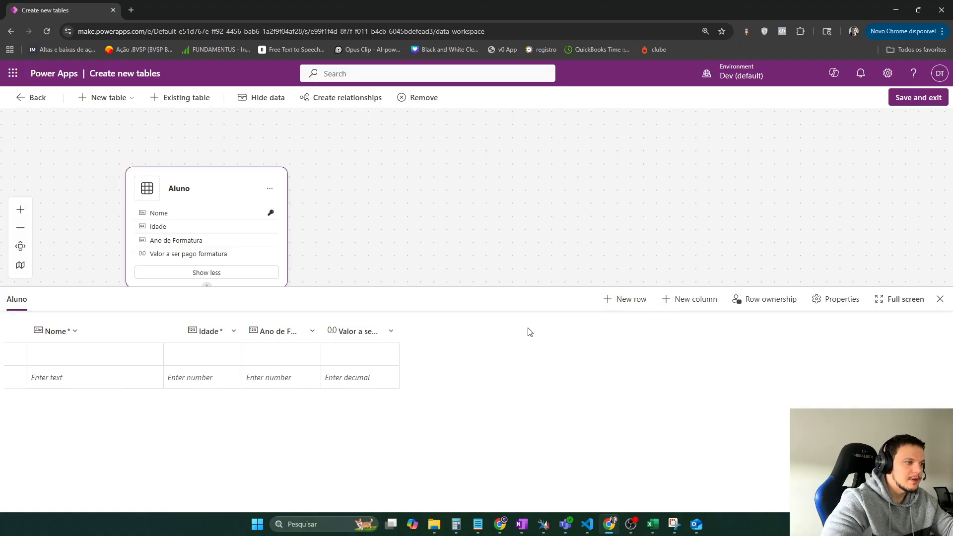
- Start a new Aluno column, and add the header "É matriculado" in F1 and "Yes/No" in F2 of the Excel student table
click(690, 300)
click(814, 324)
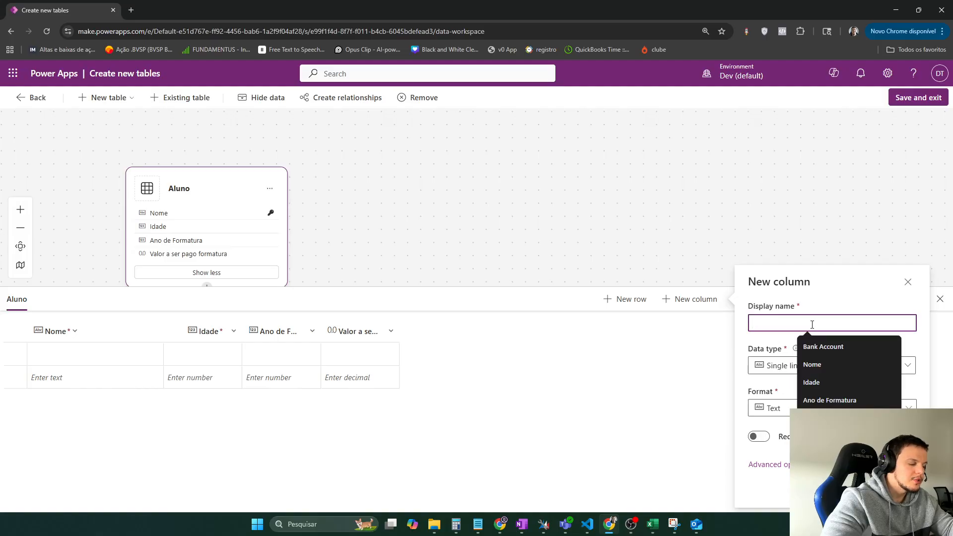
key(alt+Tab)
click(609, 197)
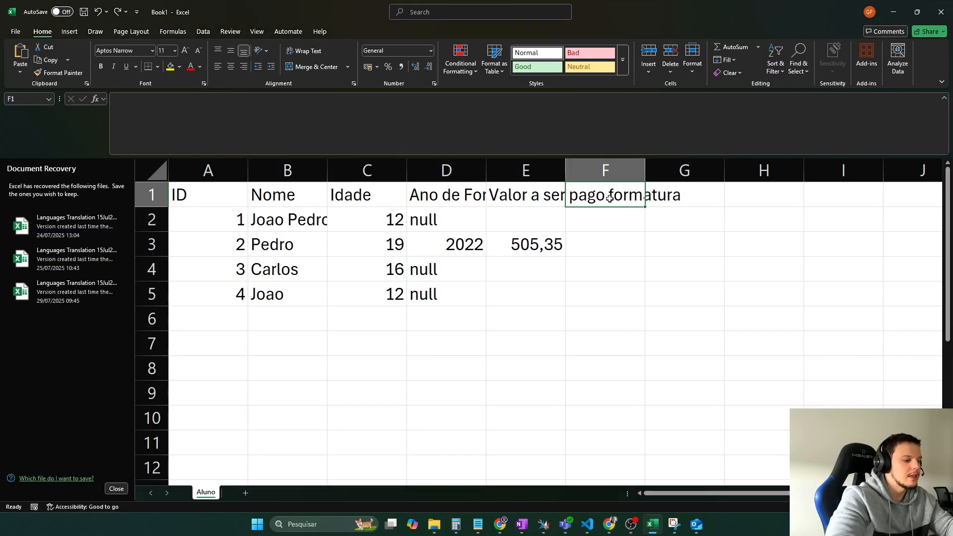
text(É matriculado)
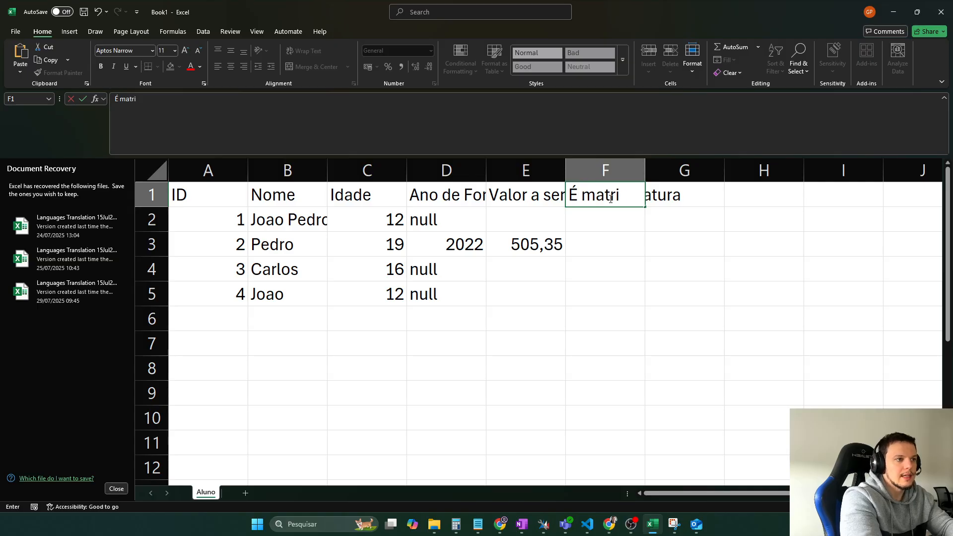
key(Return)
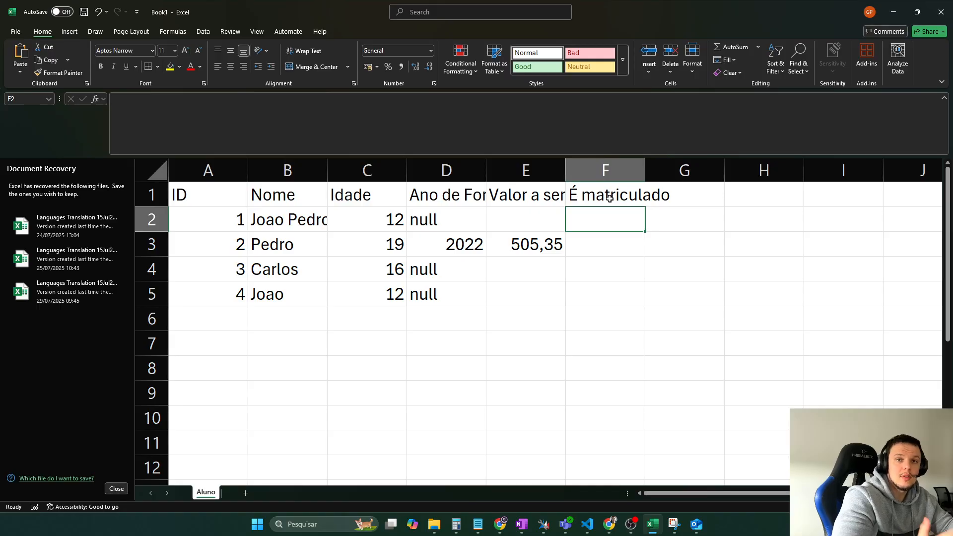
text(Yes/)
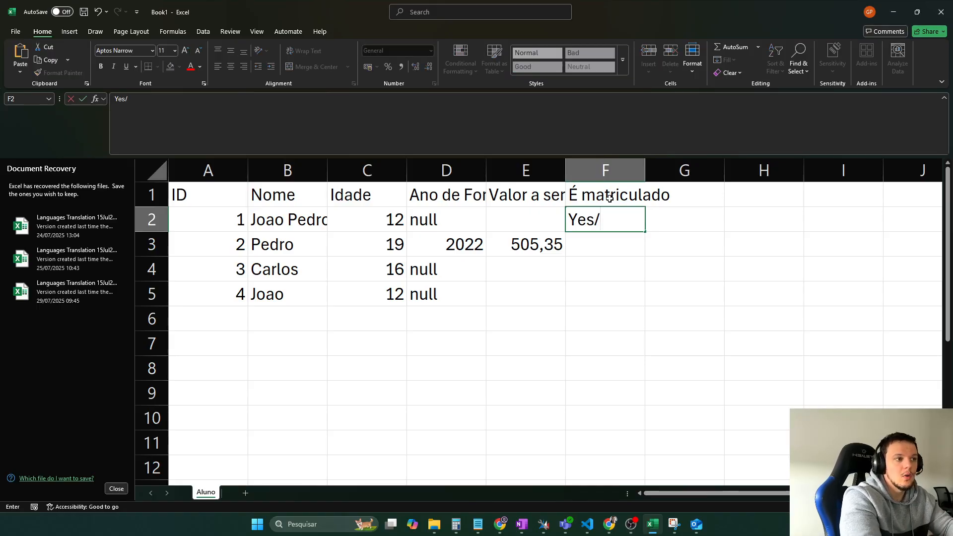
text(No)
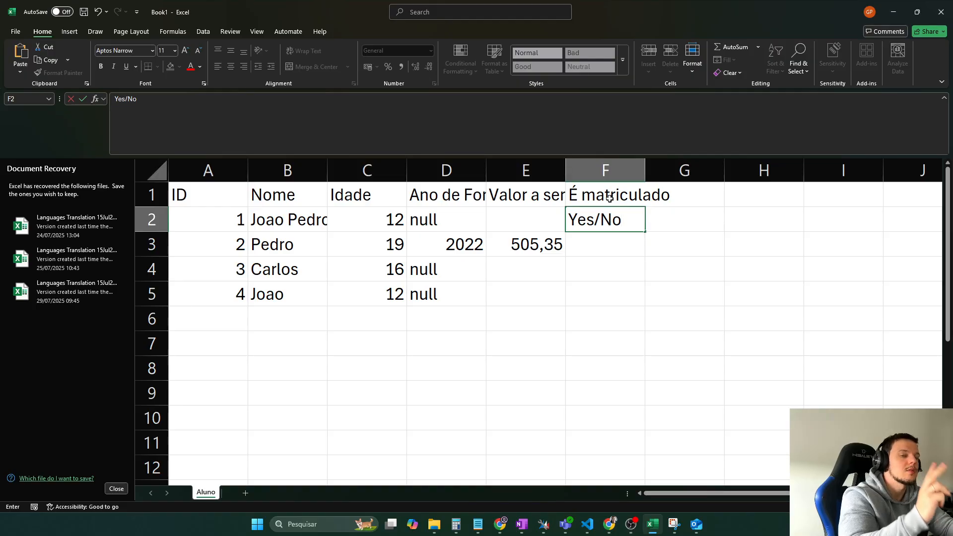
- Return to Power Apps, give the new Aluno column the display name "É Matriculado?", and set its data type to Yes/no
key(alt+Tab)
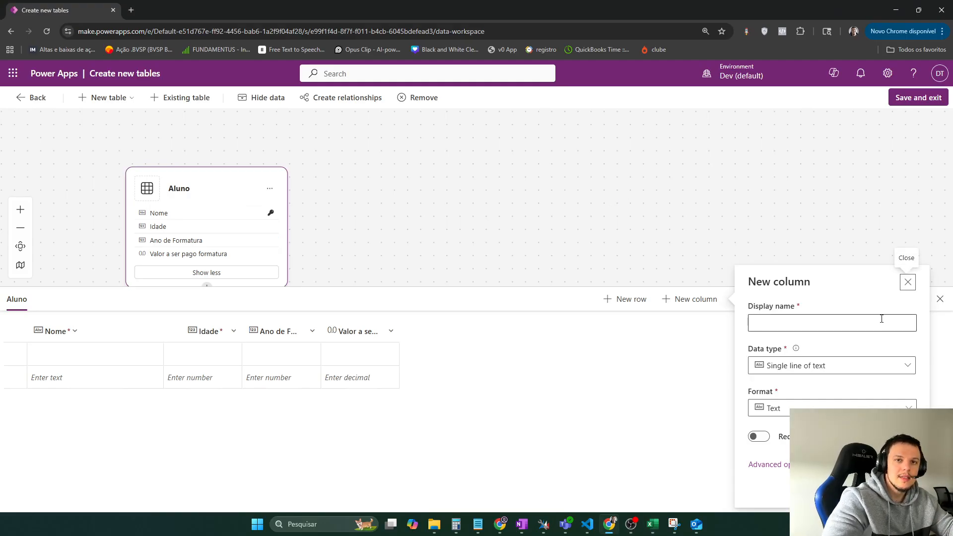
click(836, 320)
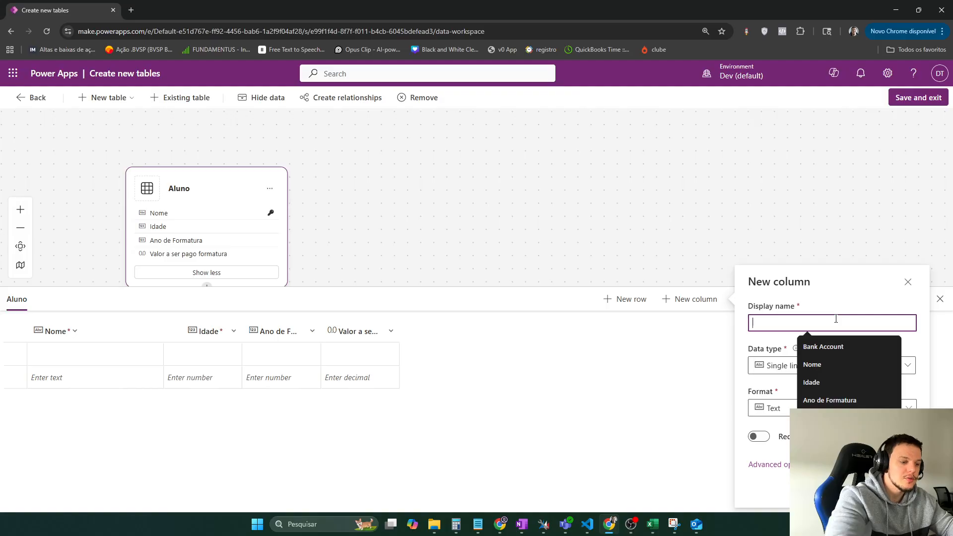
text(É Matr)
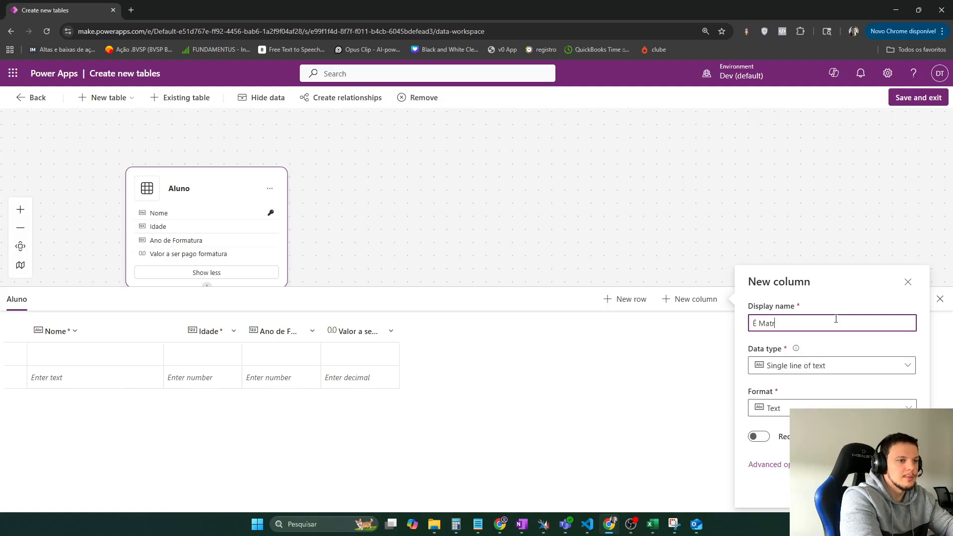
text(iculado?)
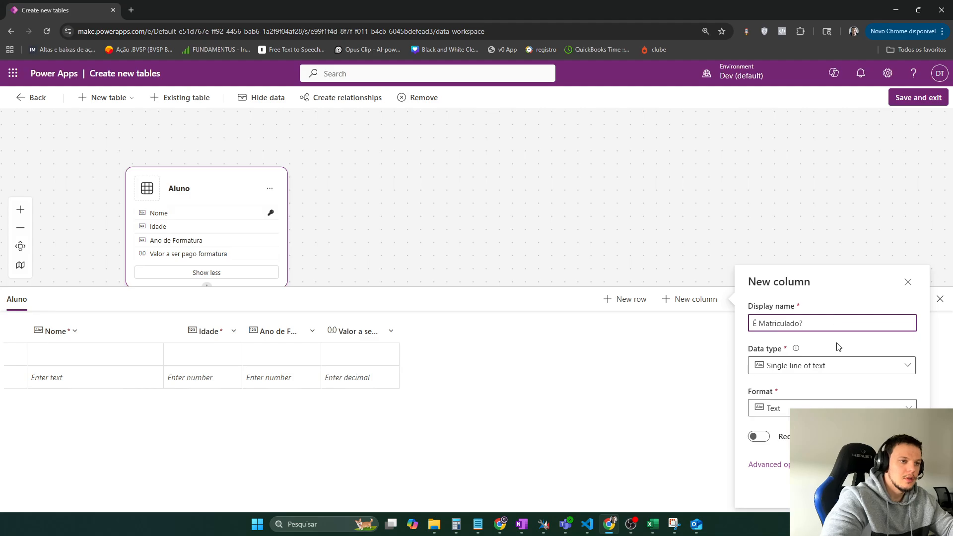
click(830, 366)
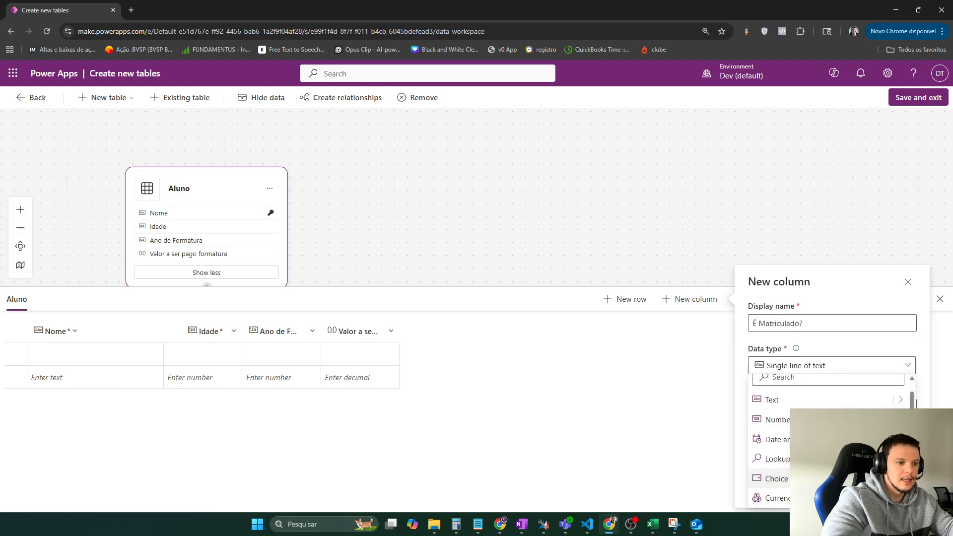
mouse_move(774, 478)
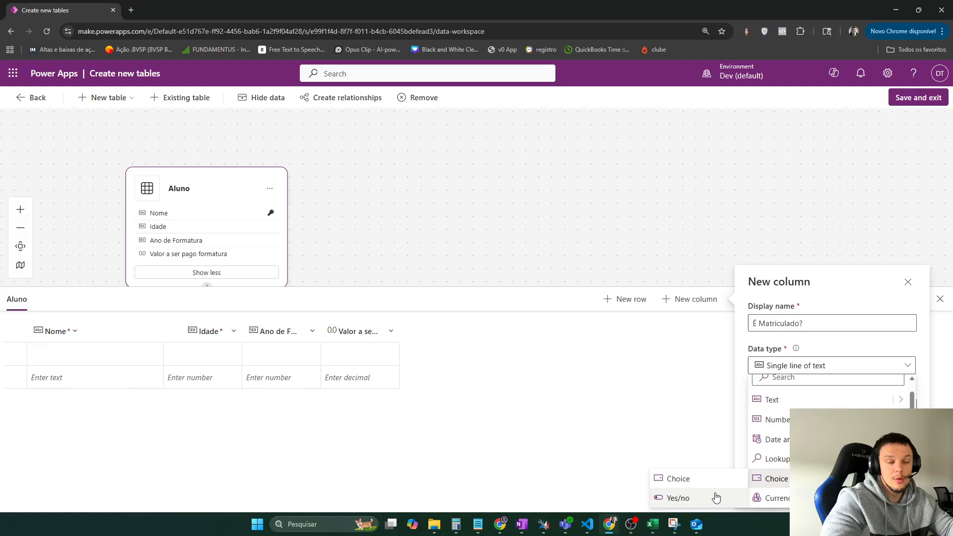
click(716, 497)
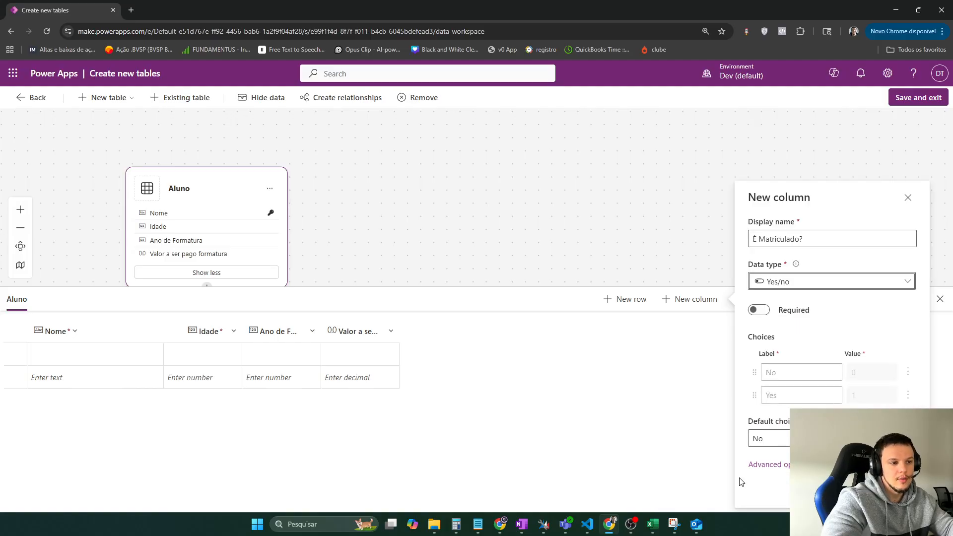
- Review the No and Yes choices and their values, then save the É Matriculado? column with No as the default choice
drag(794, 372, 735, 380)
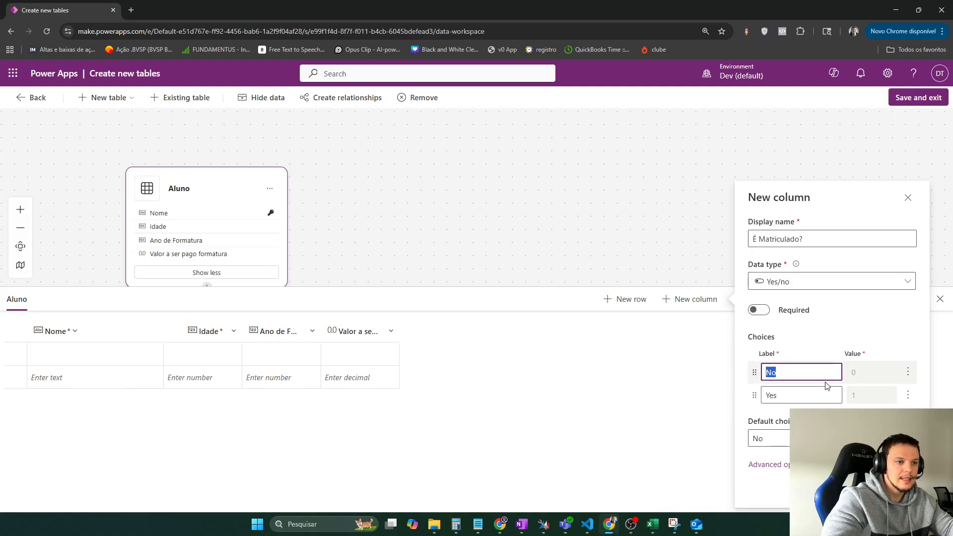
drag(876, 375, 767, 397)
drag(861, 401, 825, 399)
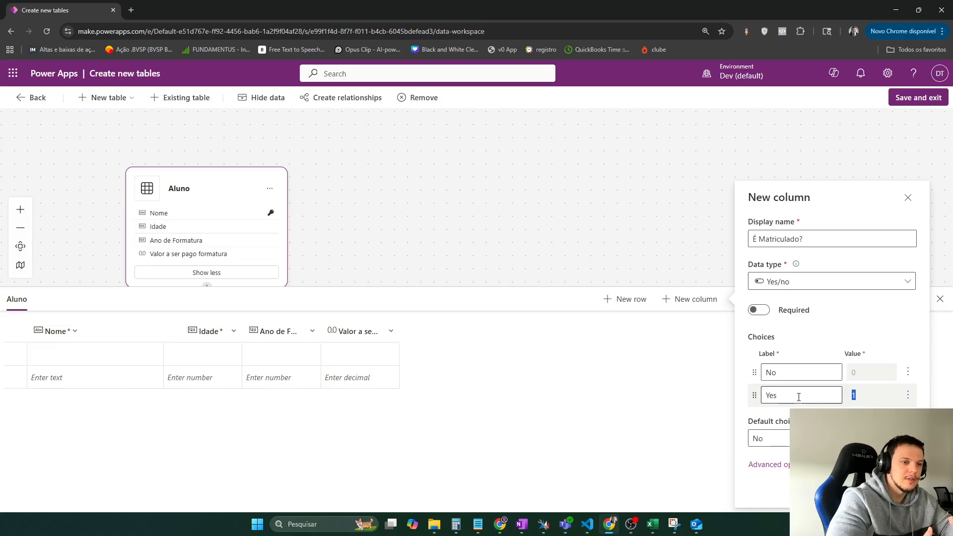
drag(798, 397, 723, 377)
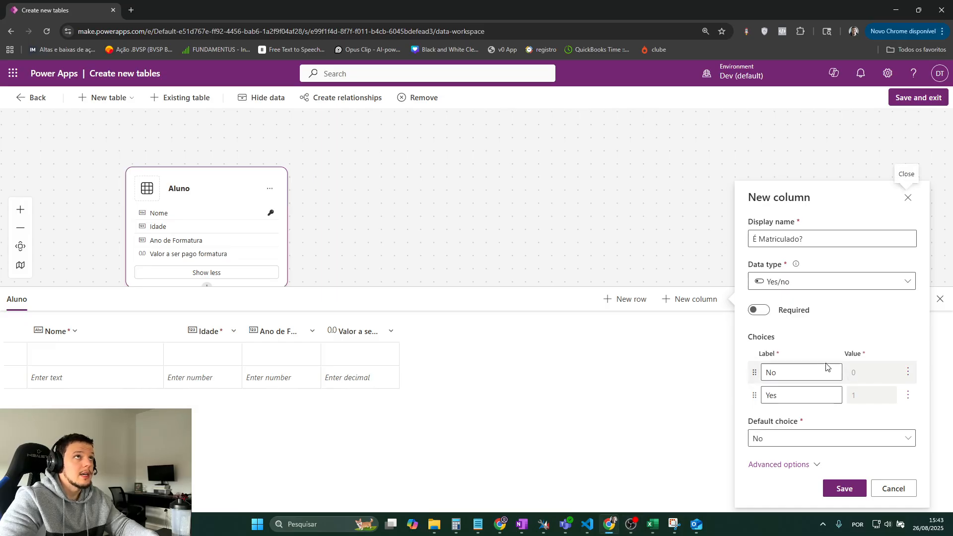
click(869, 446)
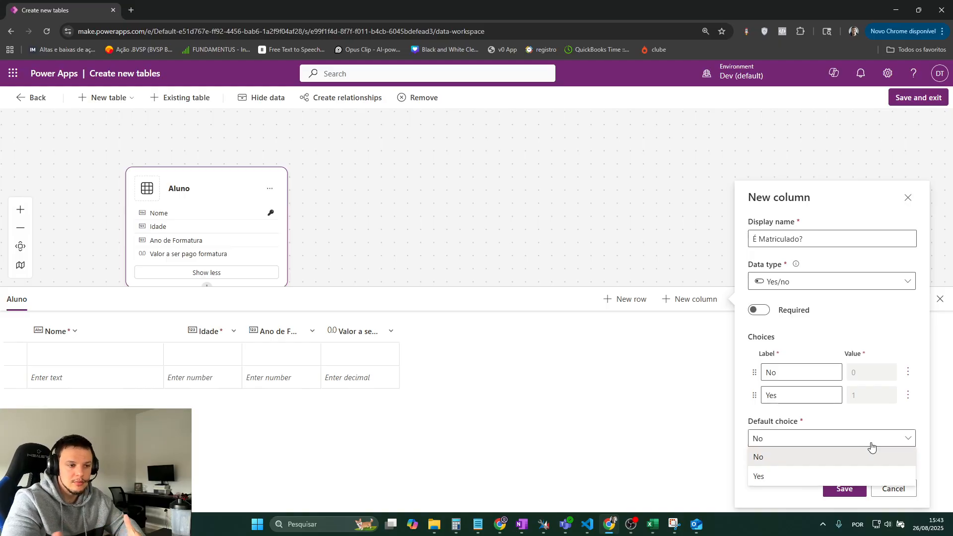
click(822, 459)
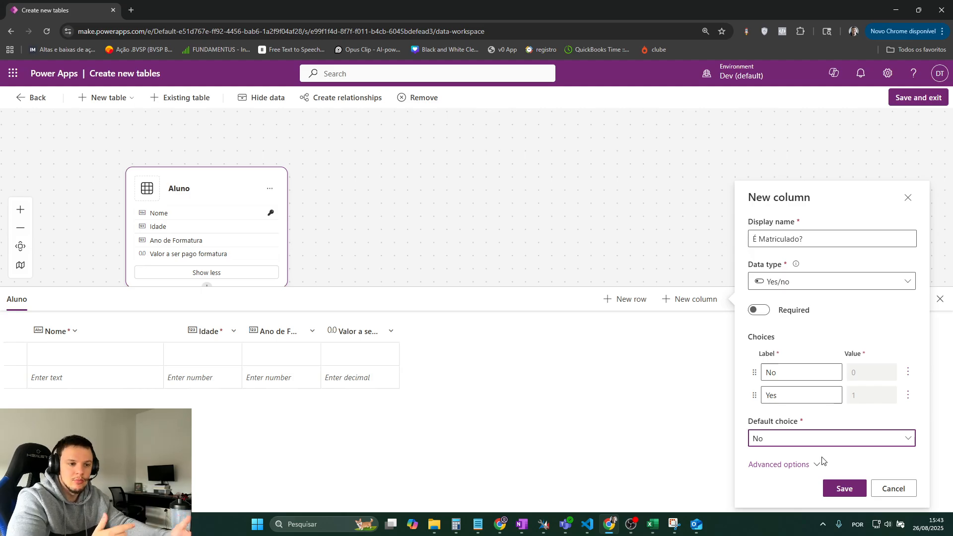
click(836, 488)
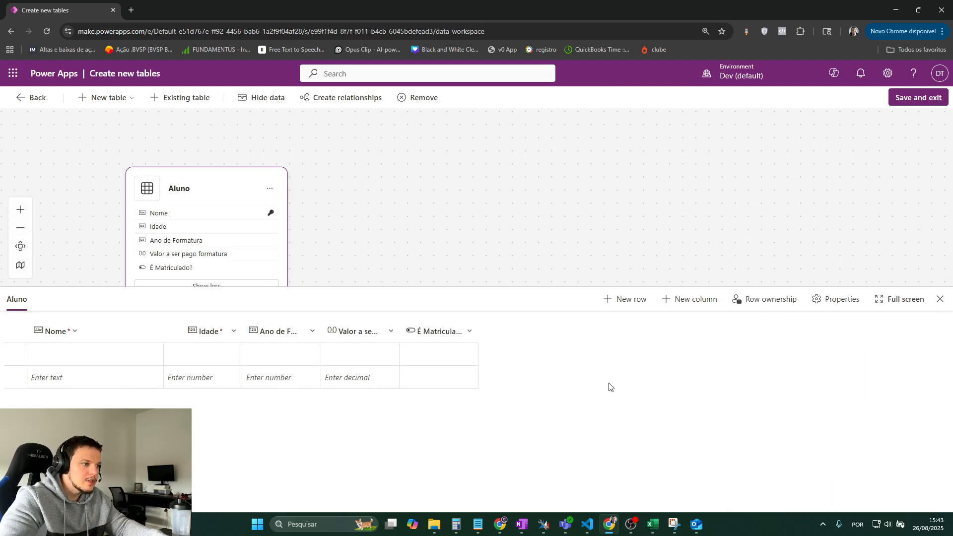
- Examine the data types and schema names of the Nome and Idade columns in their advanced options
click(78, 332)
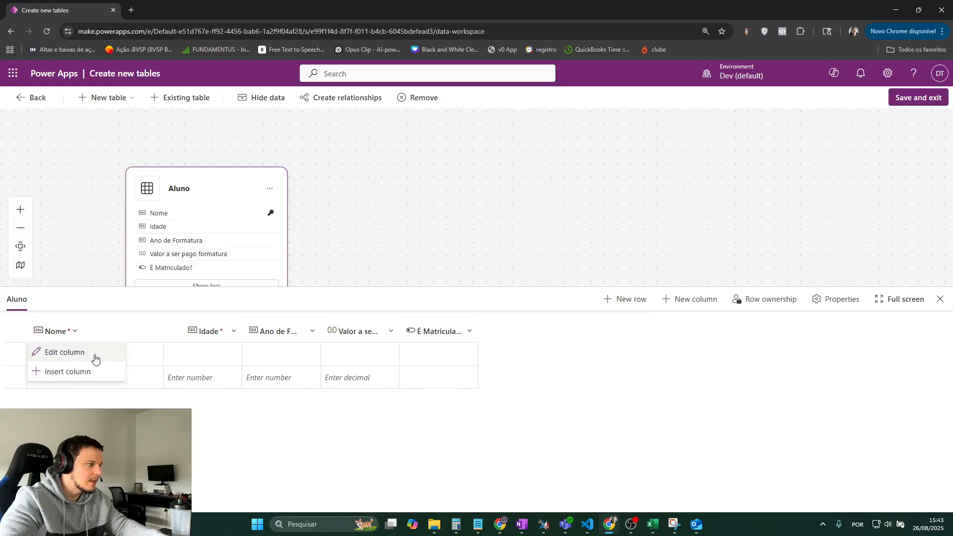
click(94, 355)
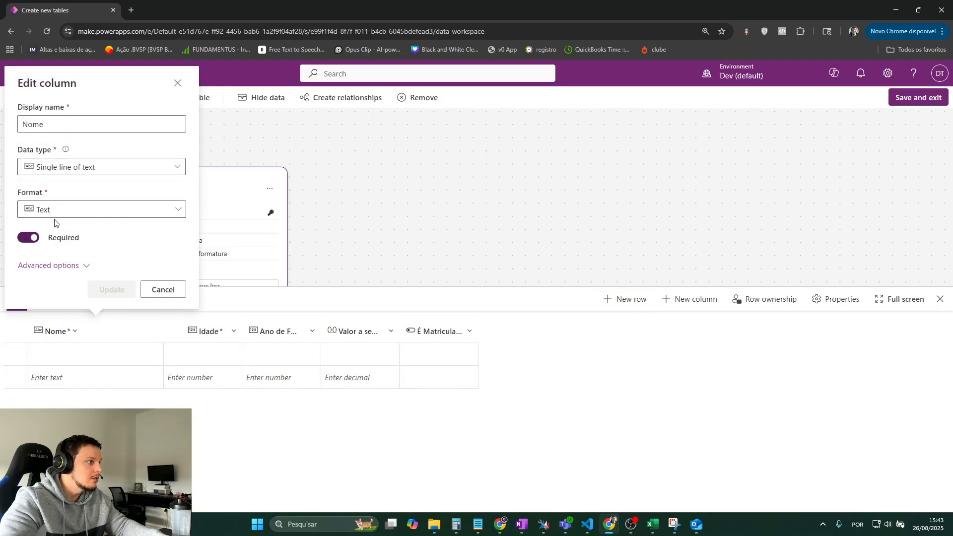
click(64, 264)
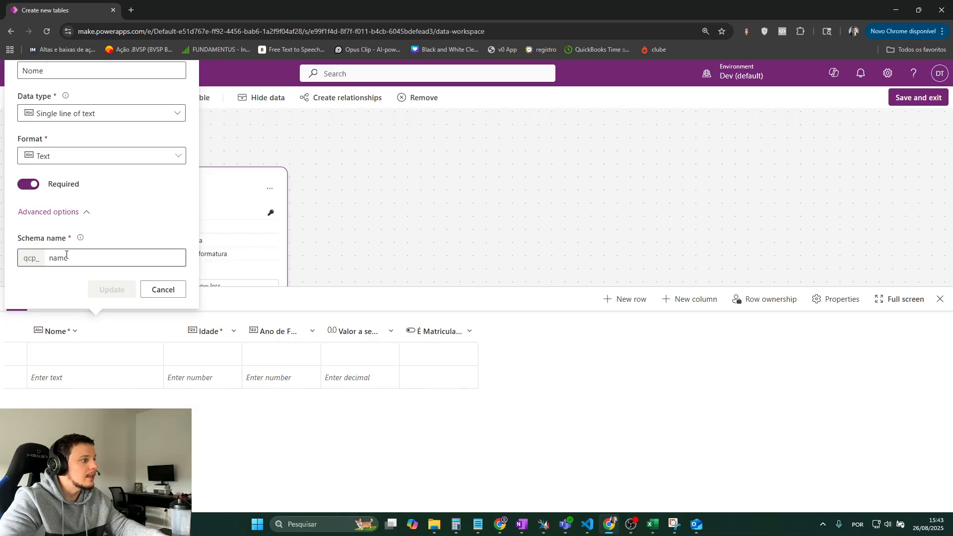
click(207, 331)
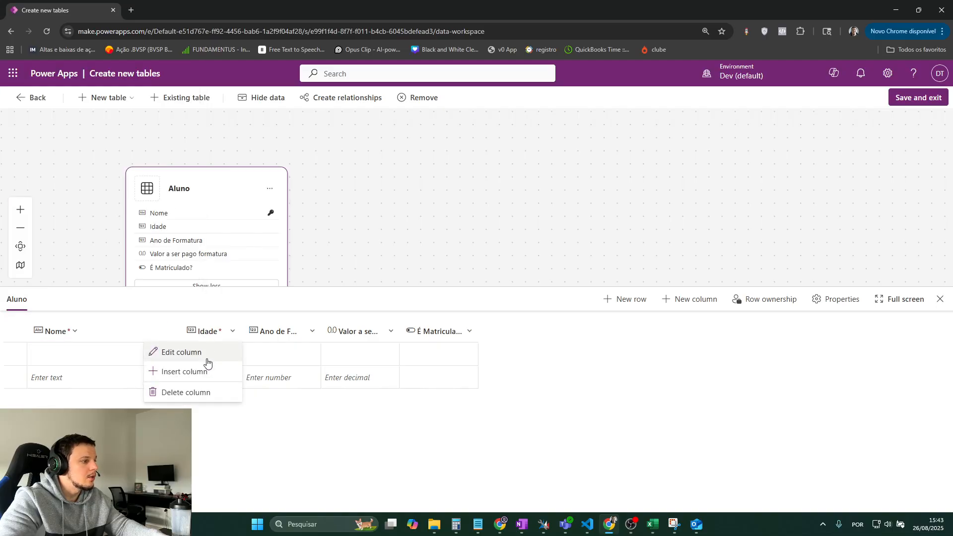
click(207, 360)
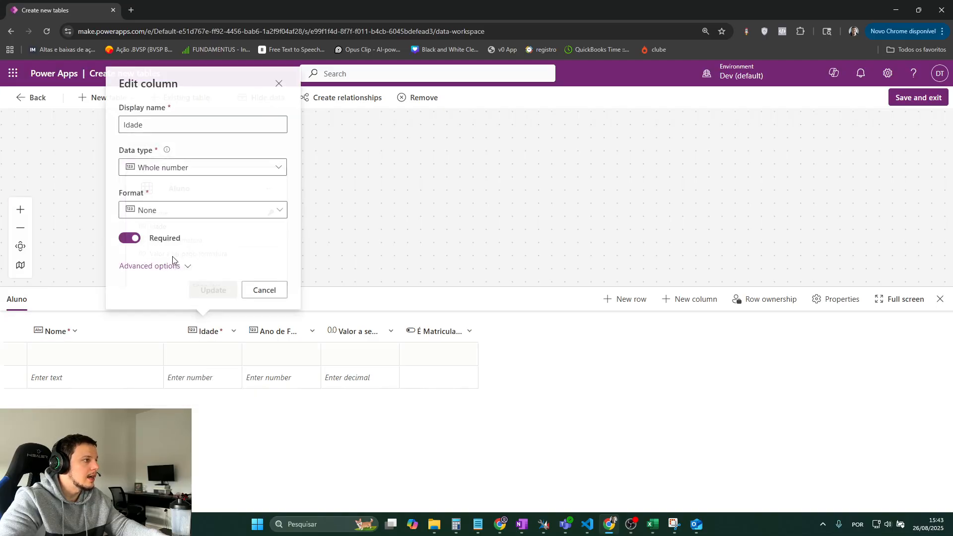
click(139, 267)
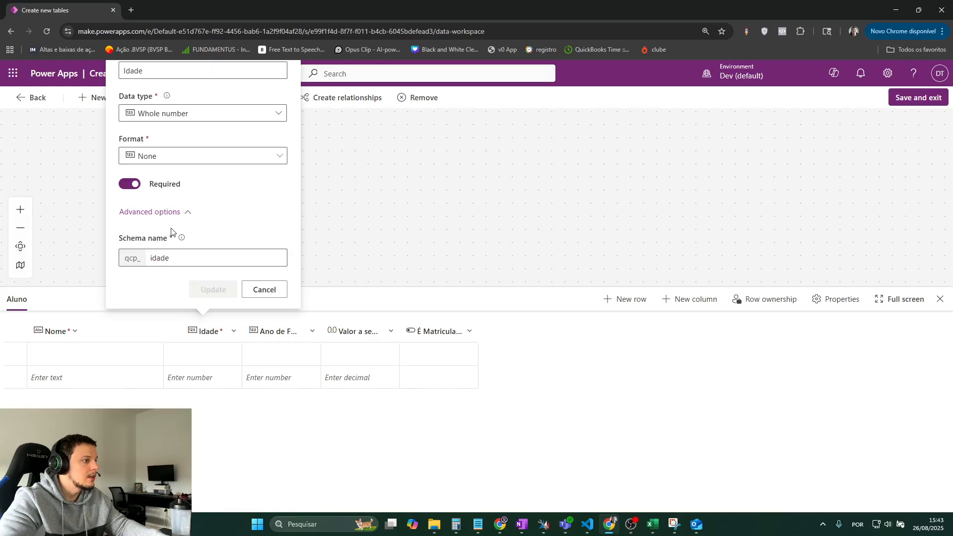
- Examine the settings and schema names of the Ano de Formatura and Valor a ser pago formatura columns in their advanced options
click(270, 337)
click(268, 351)
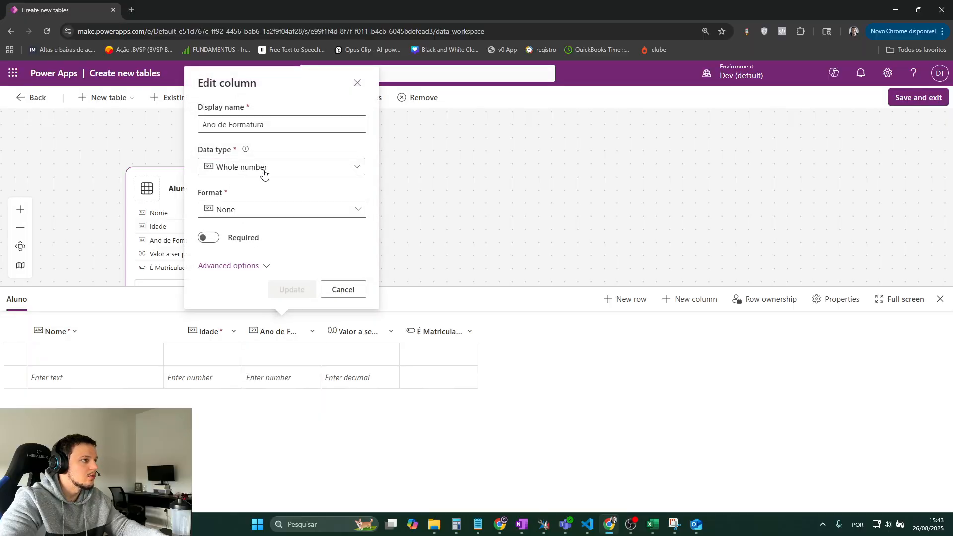
click(225, 268)
click(328, 290)
click(381, 332)
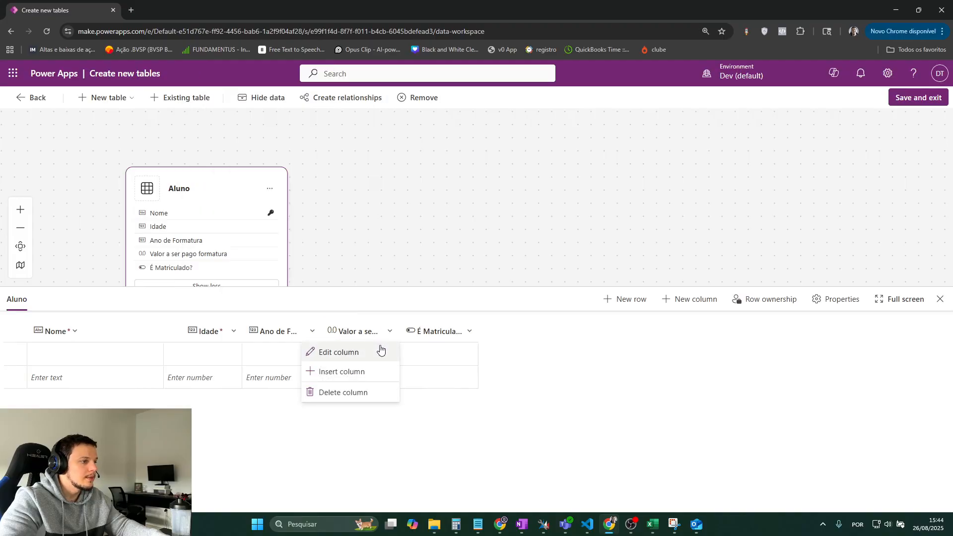
click(378, 350)
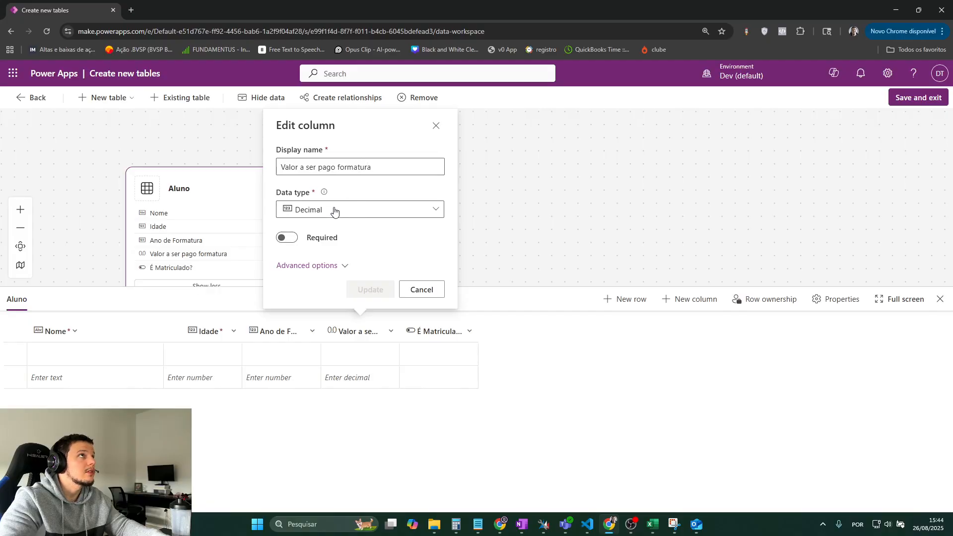
click(340, 272)
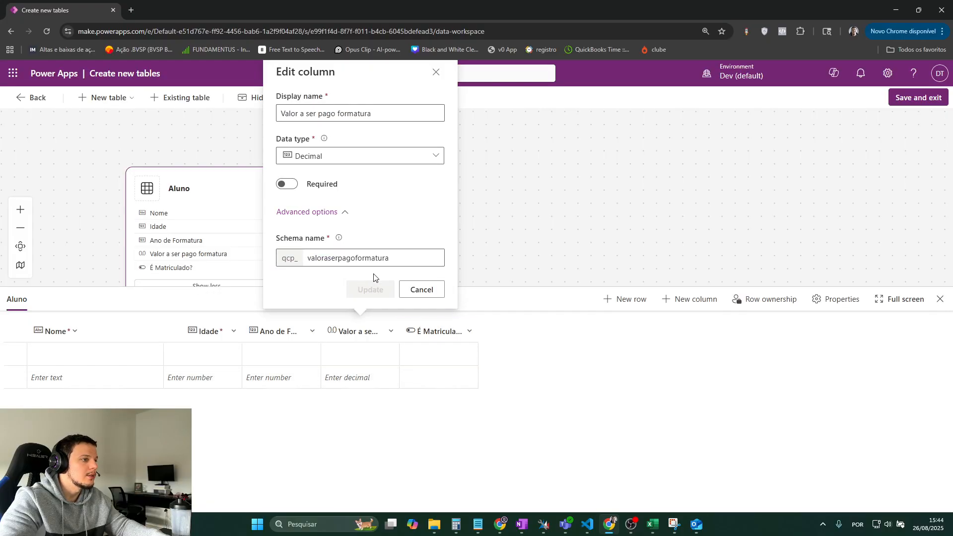
- Review the É Matriculado? column's Yes/no choices in its settings, then update the column
click(449, 331)
click(458, 352)
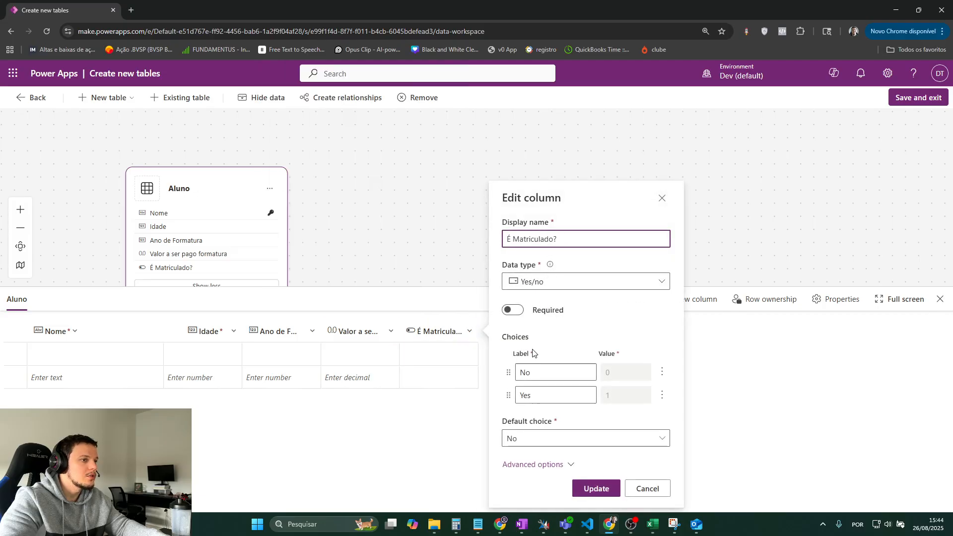
click(593, 489)
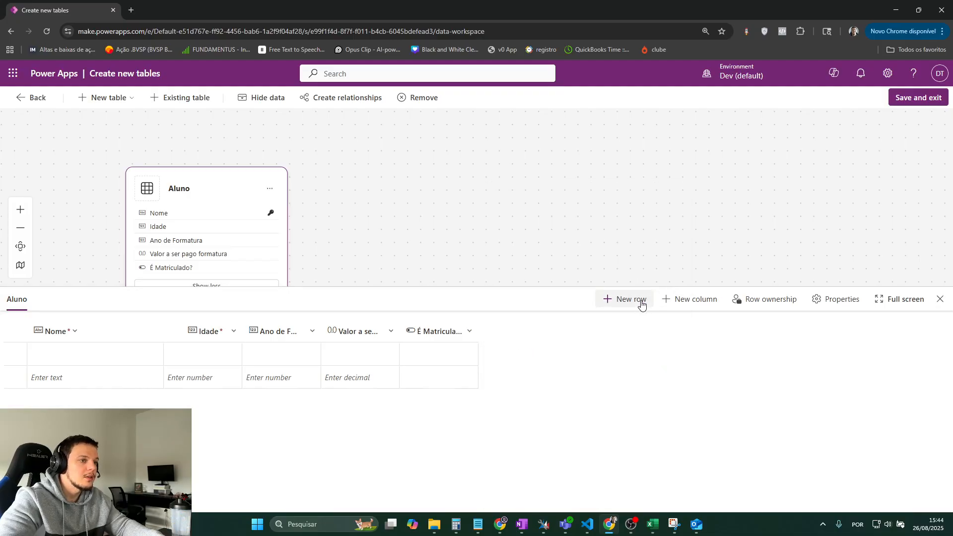
- Add an empty row to the Aluno table and start a new column with the Choice data type
click(649, 307)
click(680, 305)
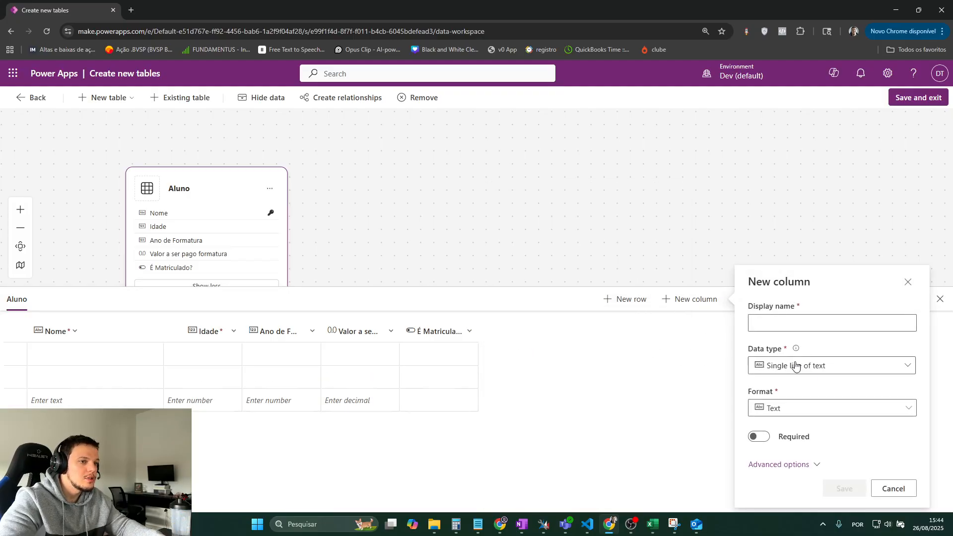
click(833, 363)
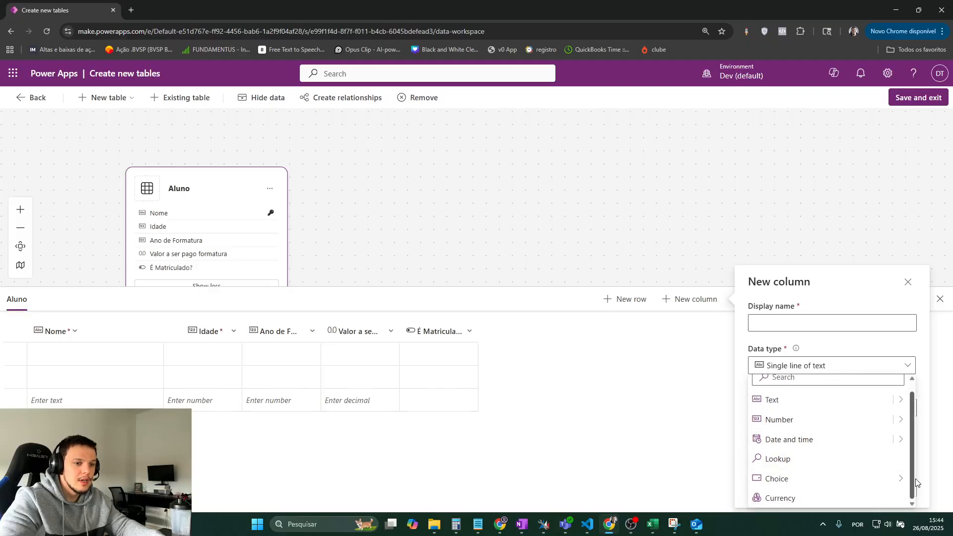
mouse_move(887, 484)
click(704, 478)
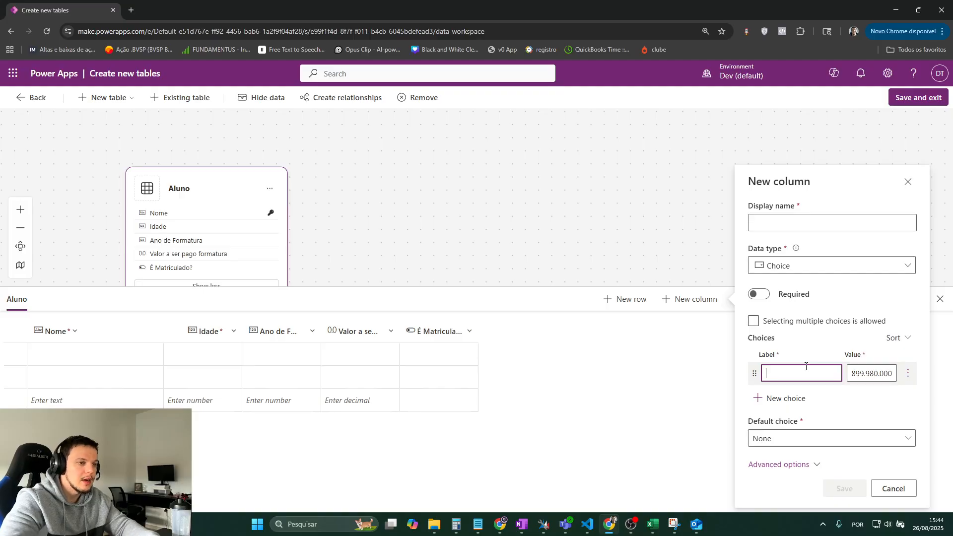
- Switch to the Excel student table and enter the header "Qual o nível do aluno" in cell G1
click(652, 524)
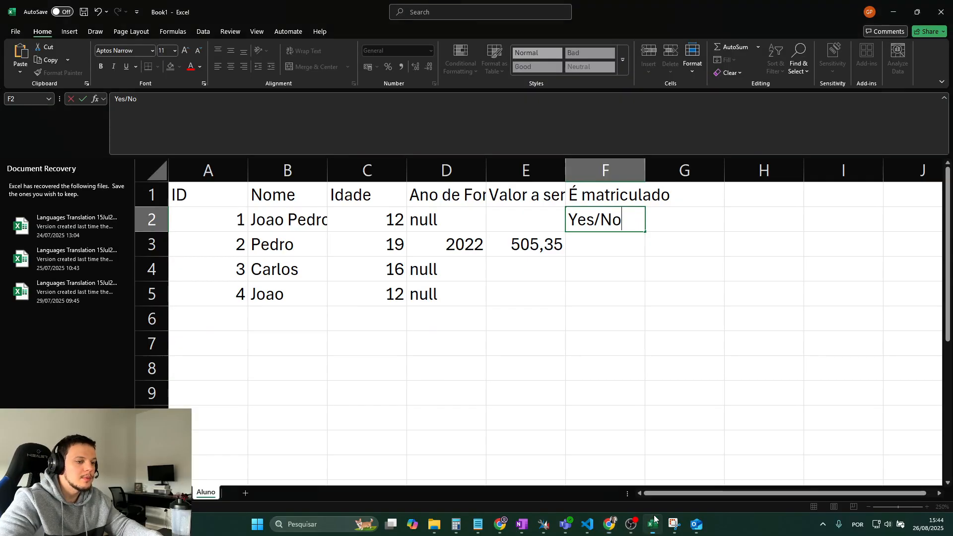
click(640, 186)
click(676, 197)
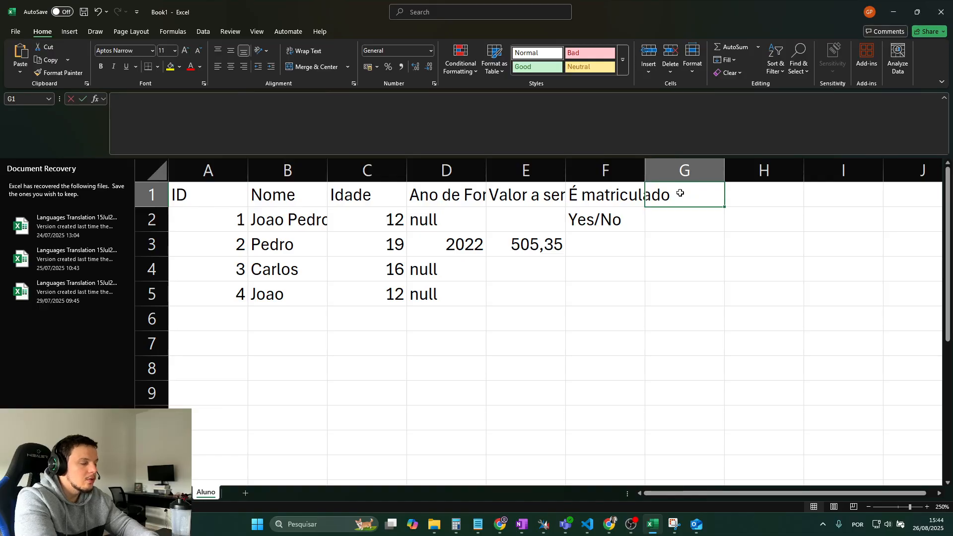
text(Qual o n)
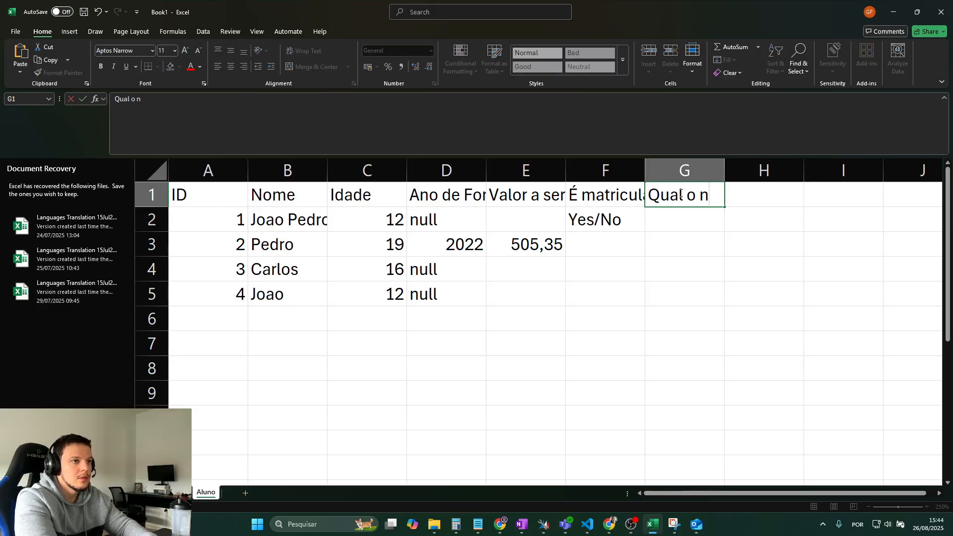
text(ível do aluno)
key(Return)
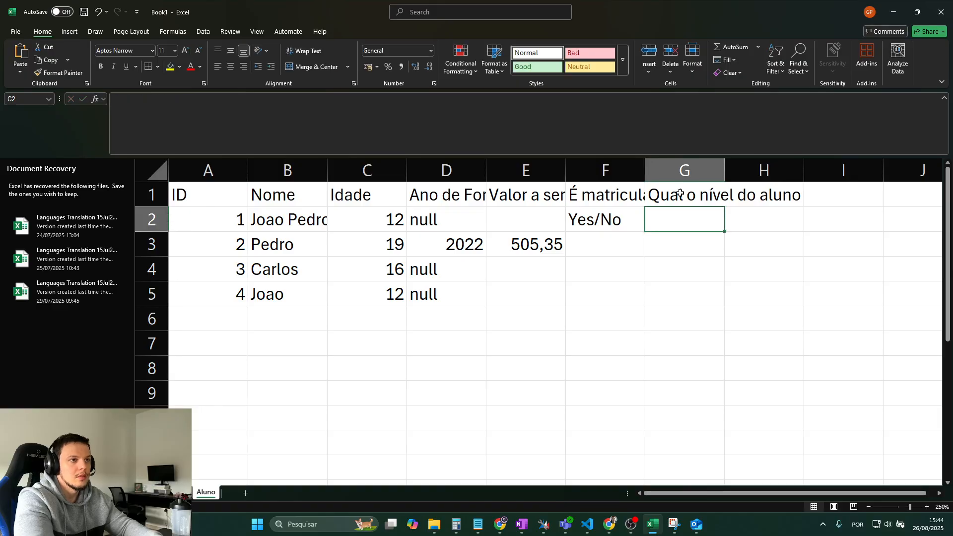
- Return to Power Apps and give the new Choice column the choices Fundamental, Médio and Graduado
key(alt+Tab)
click(796, 376)
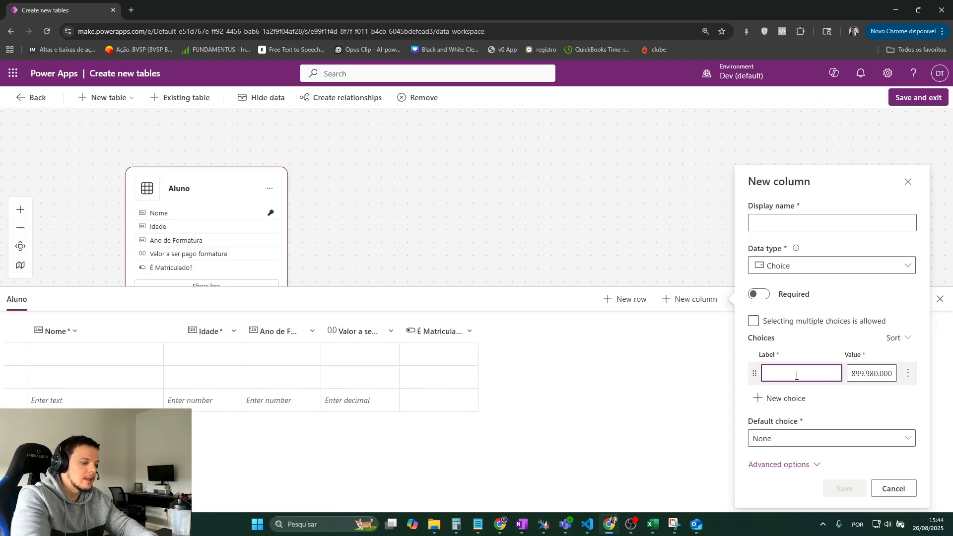
text(Fundamental)
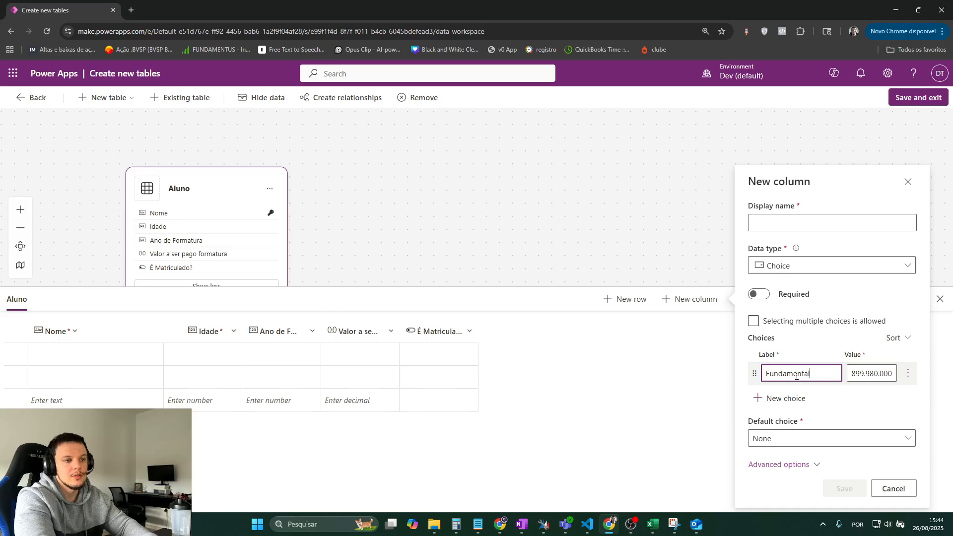
click(786, 397)
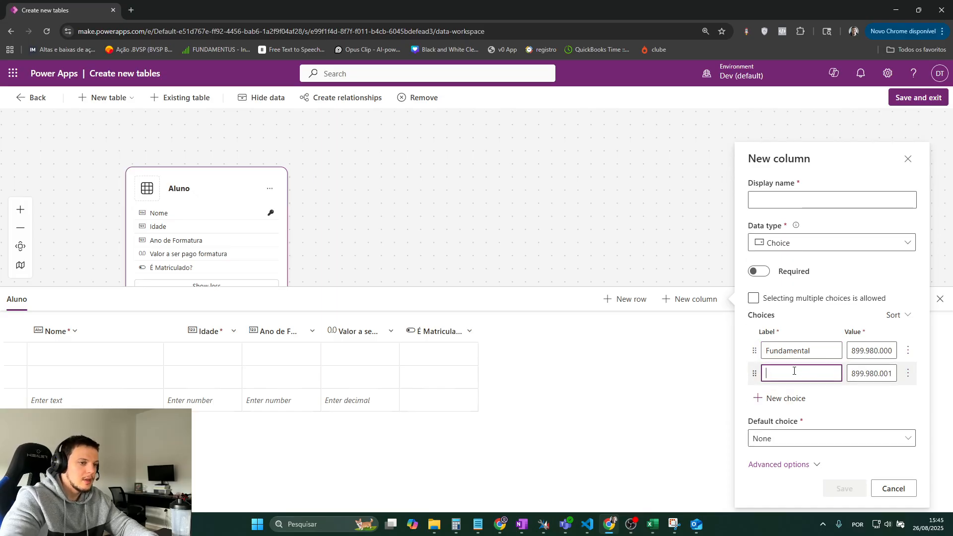
text(Médio)
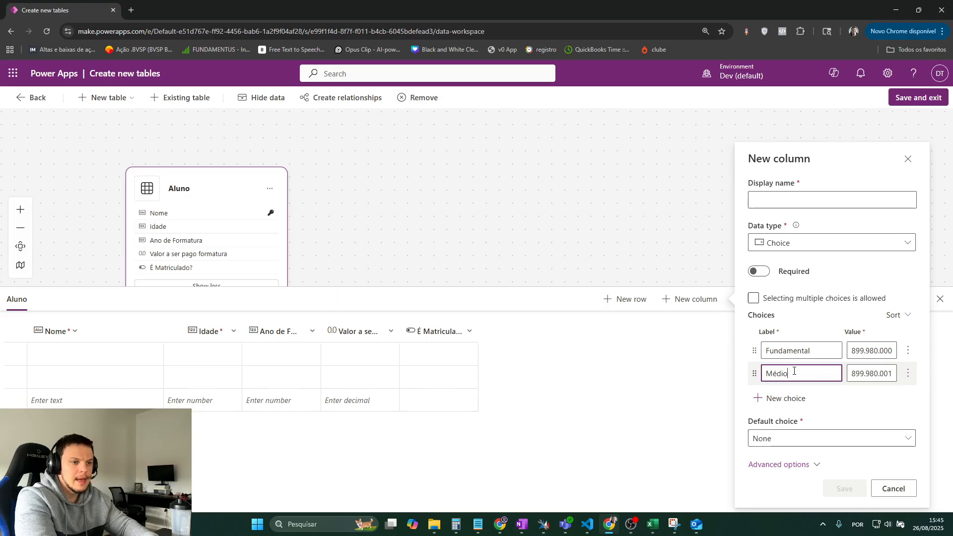
click(786, 397)
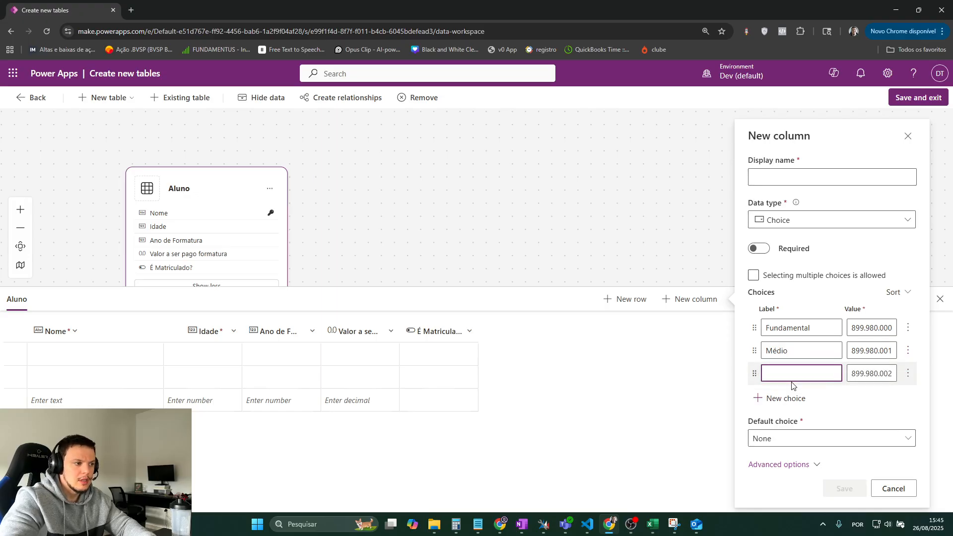
text(Graduado)
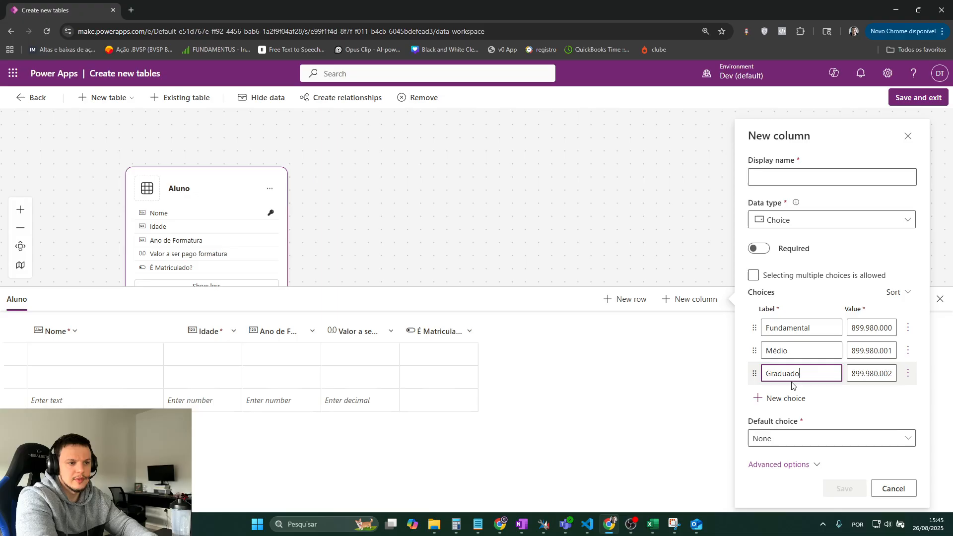
- Set the choice values to 0 for Fundamental, 1 for Médio and 2 for Graduado
click(862, 326)
double_click(862, 326)
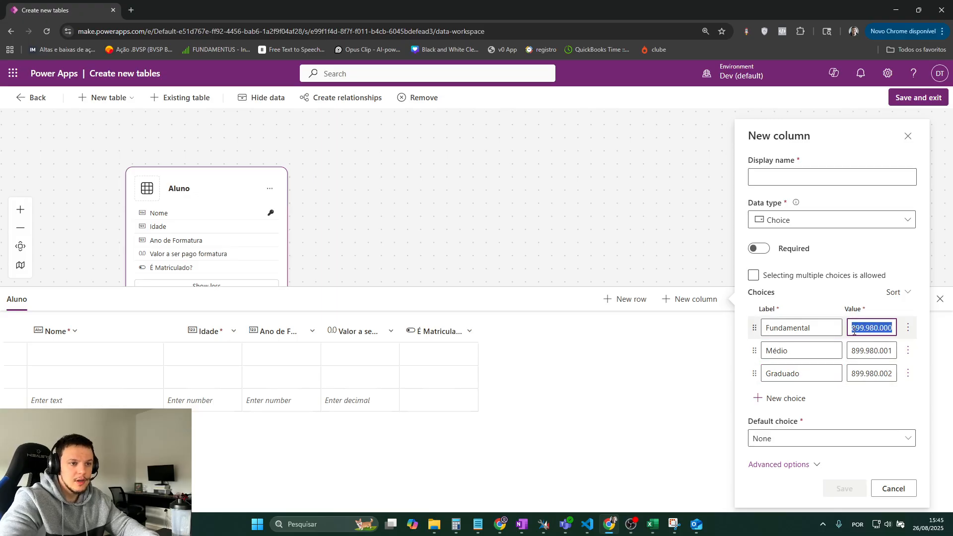
text(0)
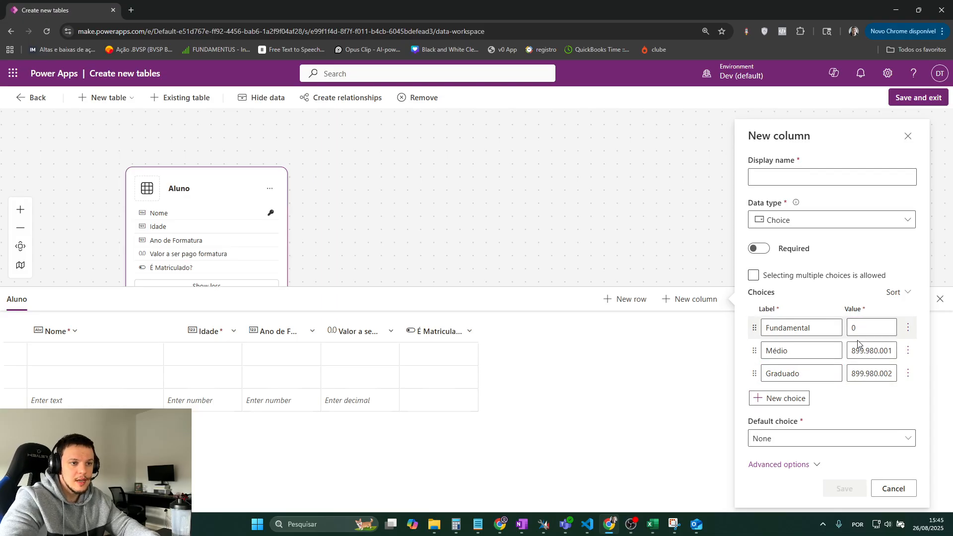
double_click(860, 350)
text(1)
click(868, 373)
double_click(868, 373)
text(2)
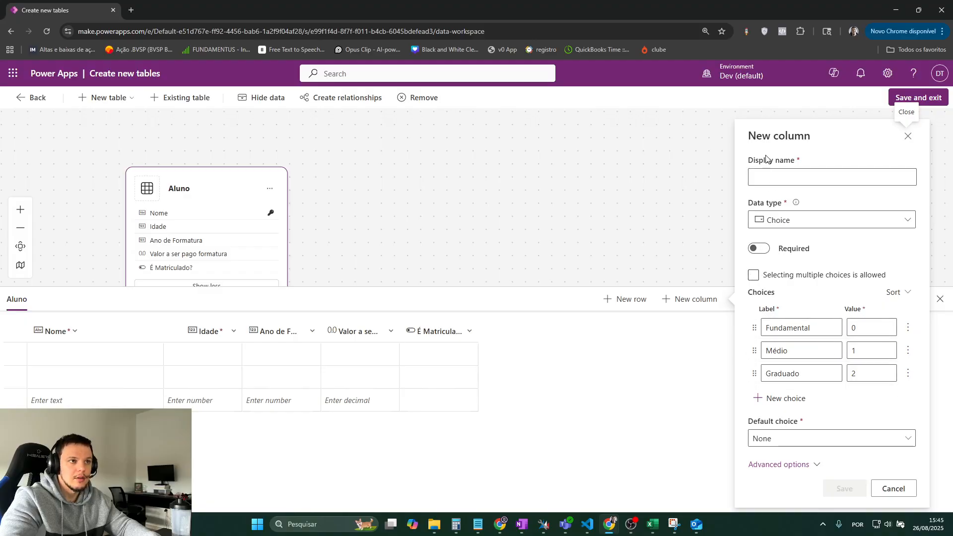
- Give the new column the display name "Qual o nível do aluno" and keep None as its default choice
click(770, 176)
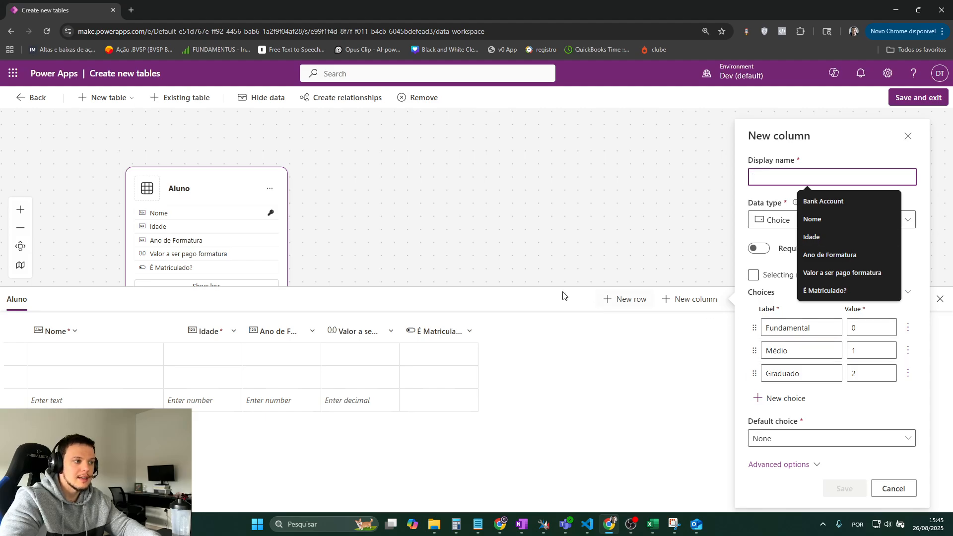
key(alt+Tab)
key(alt+Tab)
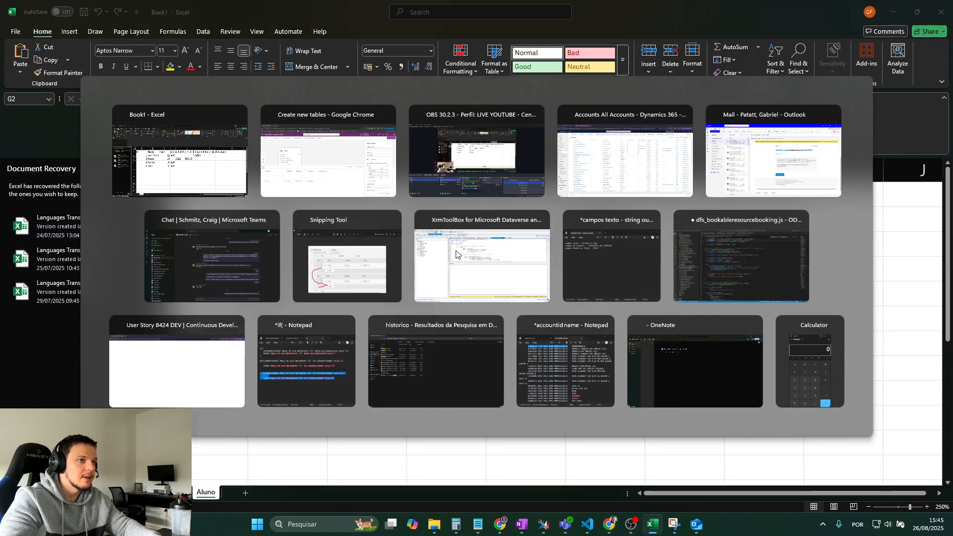
text(Q)
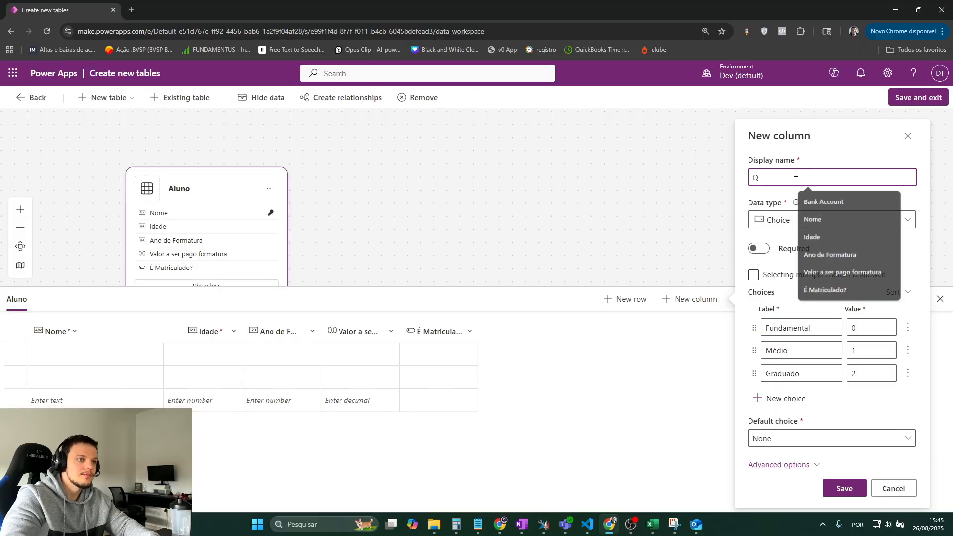
text(ual o n)
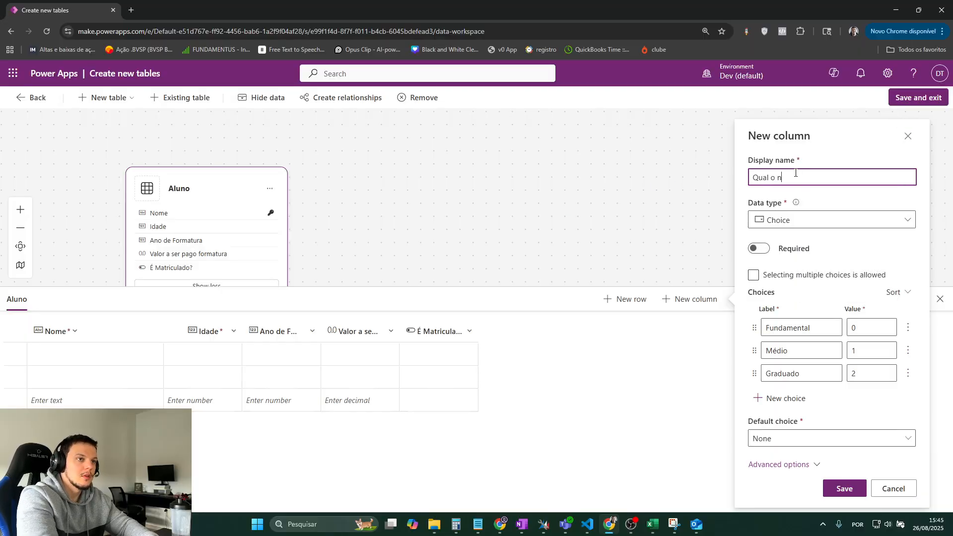
text(ível do aluno)
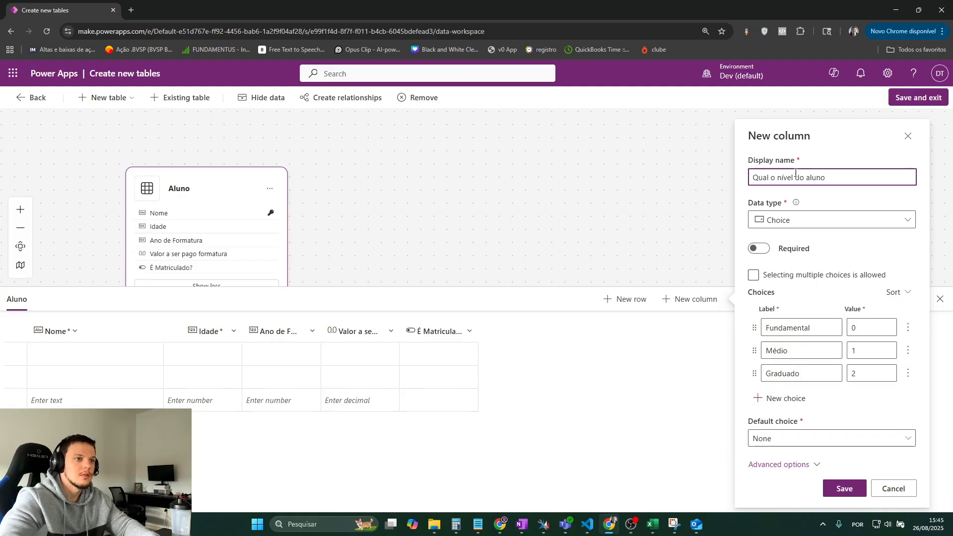
click(775, 439)
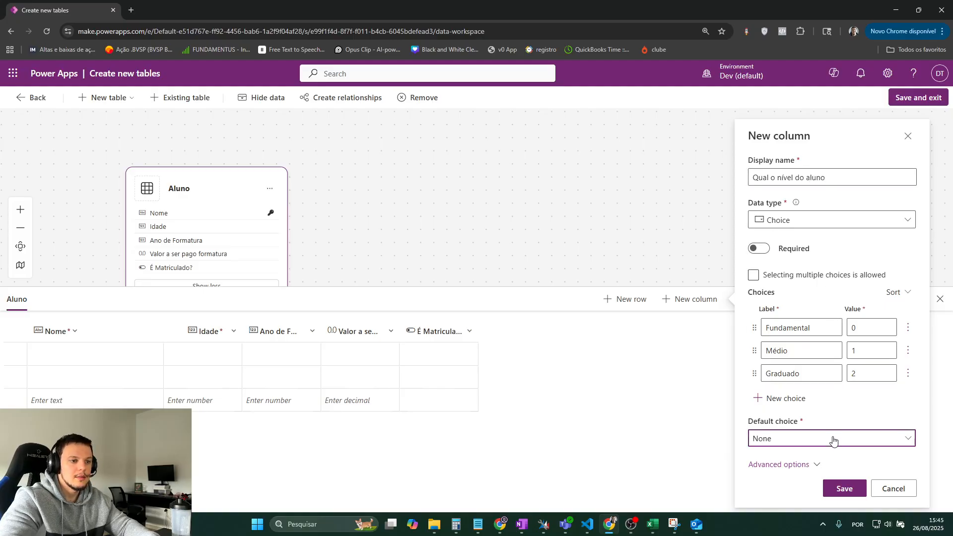
click(827, 364)
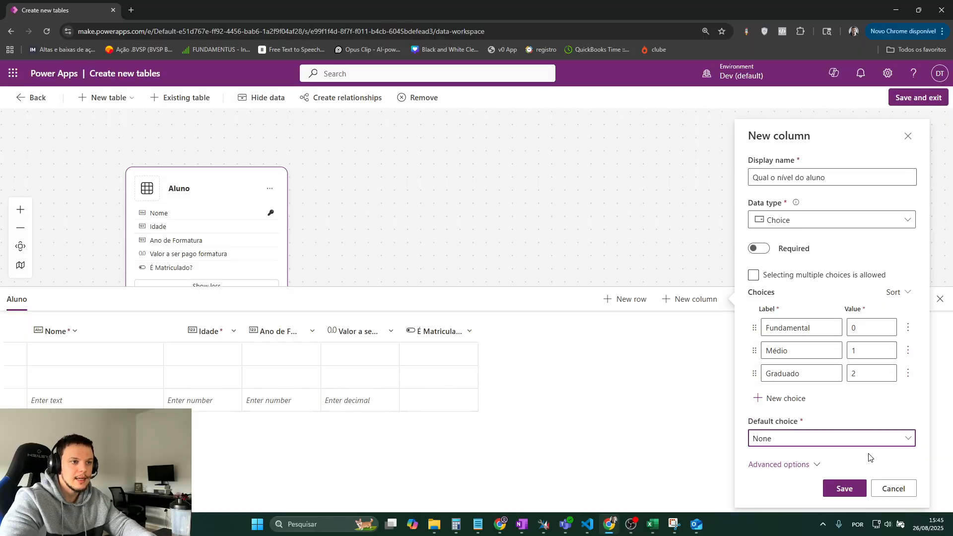
- Try out the multiple-choice selection option and sort the column's choices from Z to A
click(758, 279)
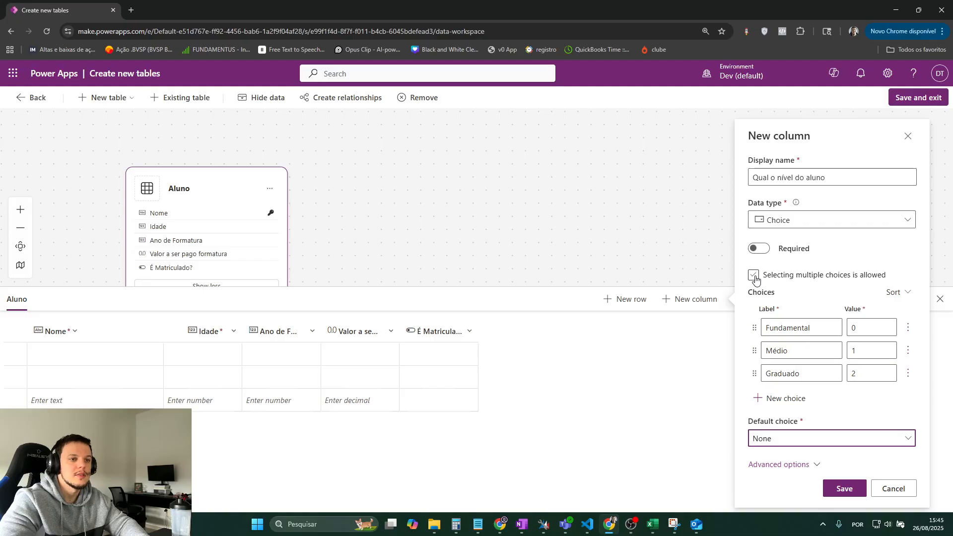
click(755, 279)
click(896, 292)
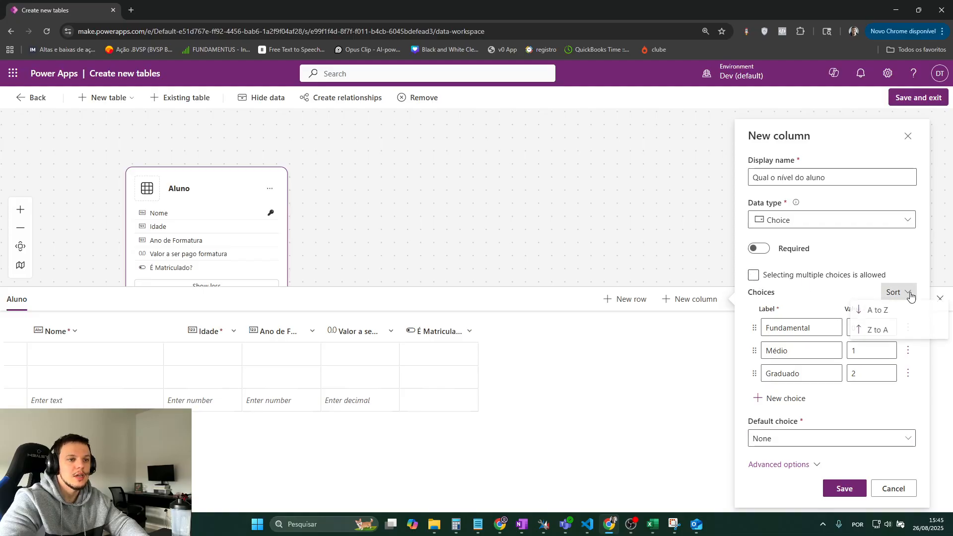
click(904, 330)
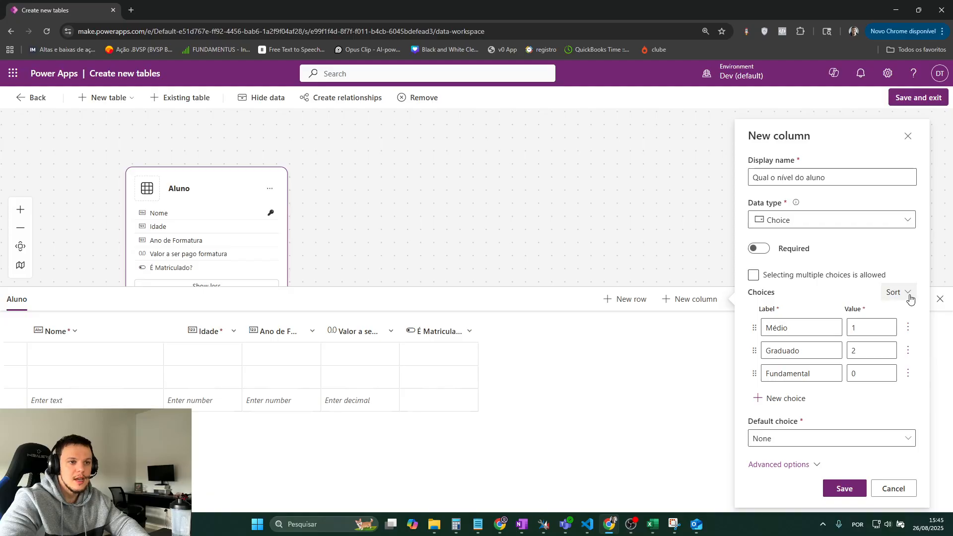
- Sort the choices from A to Z and save the Qual o nível do aluno column
click(910, 296)
click(906, 315)
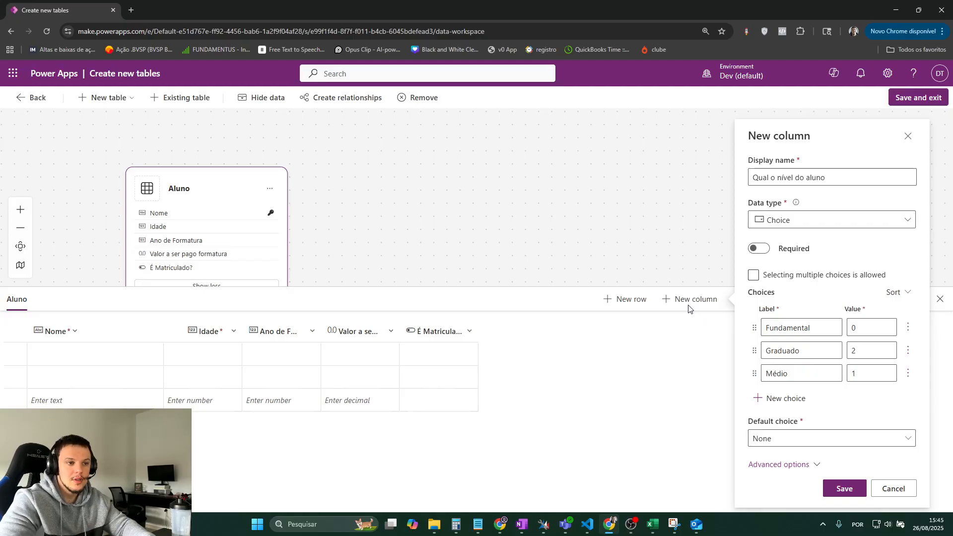
click(864, 491)
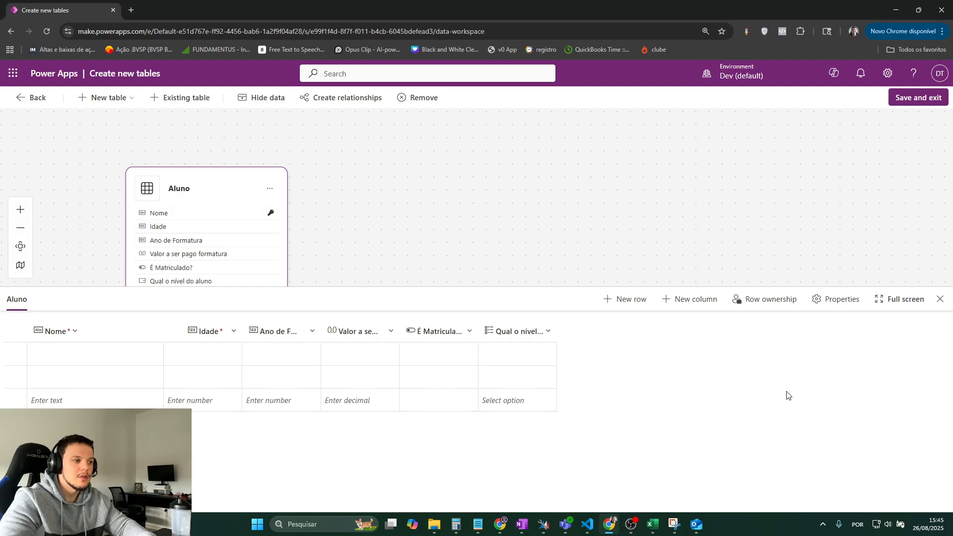
- Save the Aluno table and exit the table designer, then open Aluno from the solution's objects
click(912, 102)
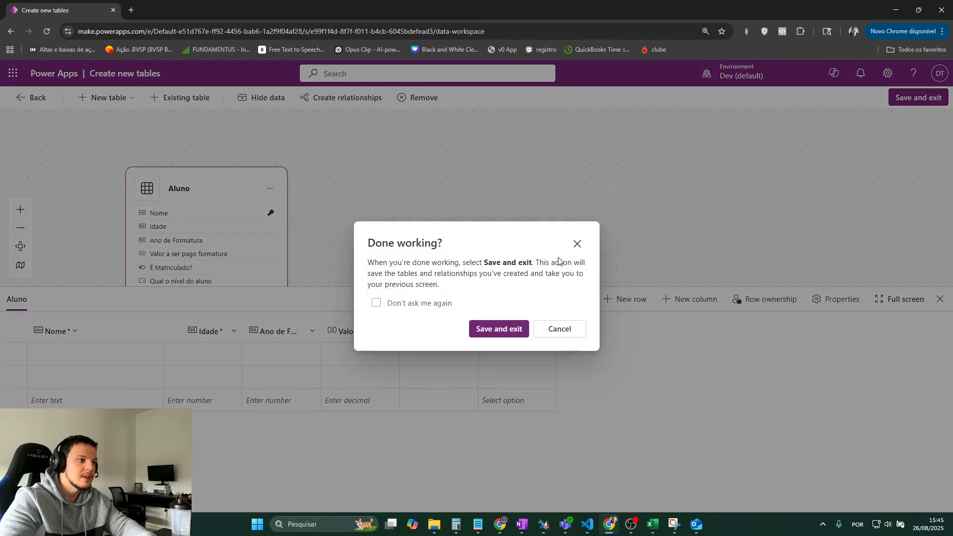
click(496, 330)
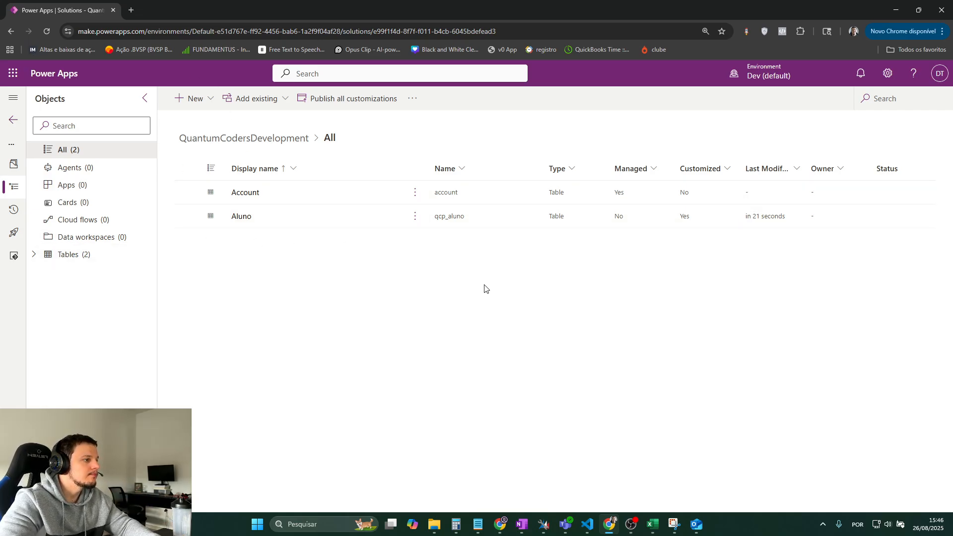
click(240, 217)
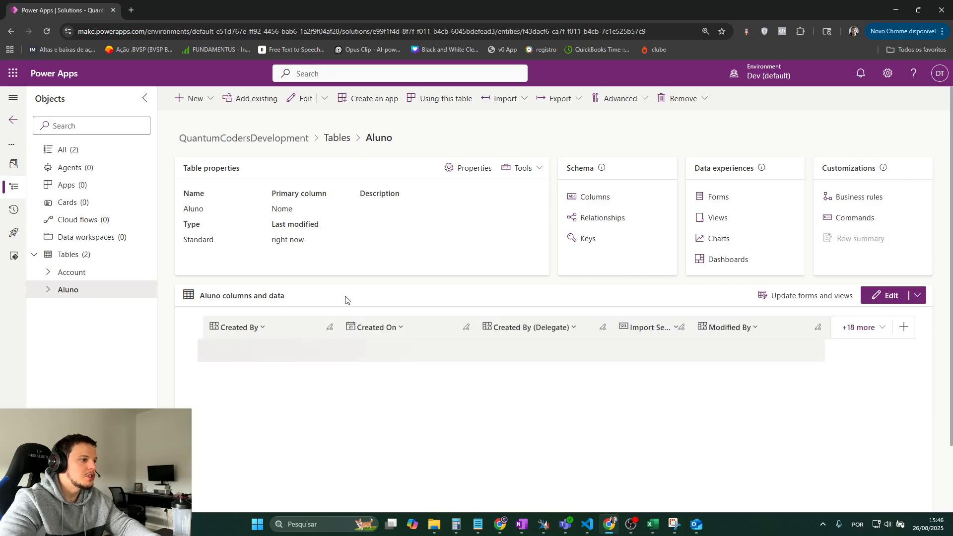
- Show only the Aluno column in the Aluno table's data, consult the sample ID values in the Excel sheet, and save the column selection
click(863, 327)
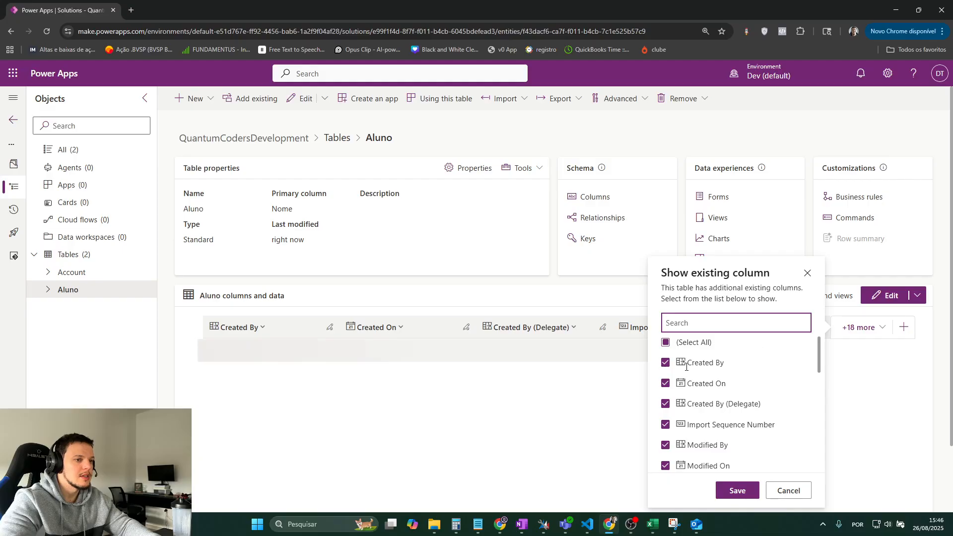
scroll(686, 366, down, 4)
scroll(687, 365, up, 4)
scroll(690, 360, down, 1)
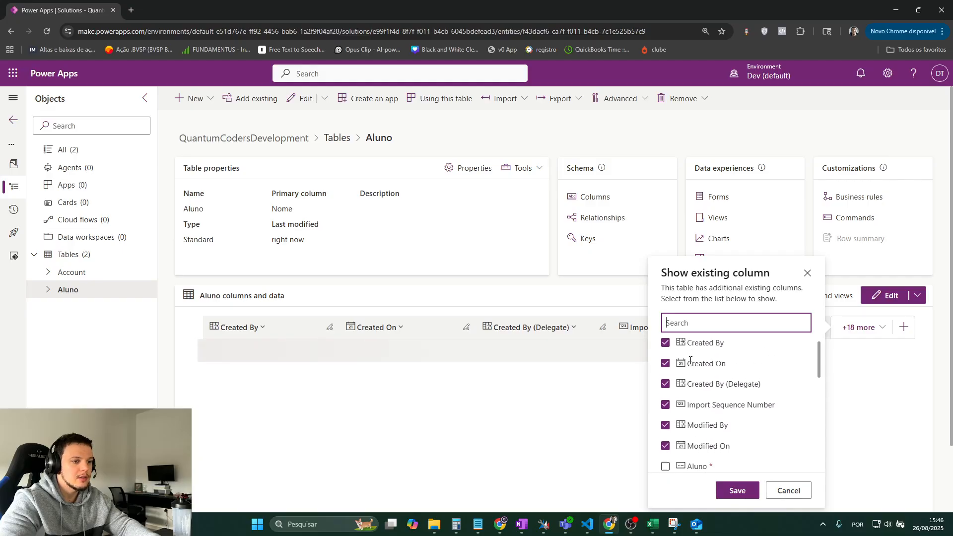
scroll(692, 365, down, 3)
scroll(695, 351, up, 3)
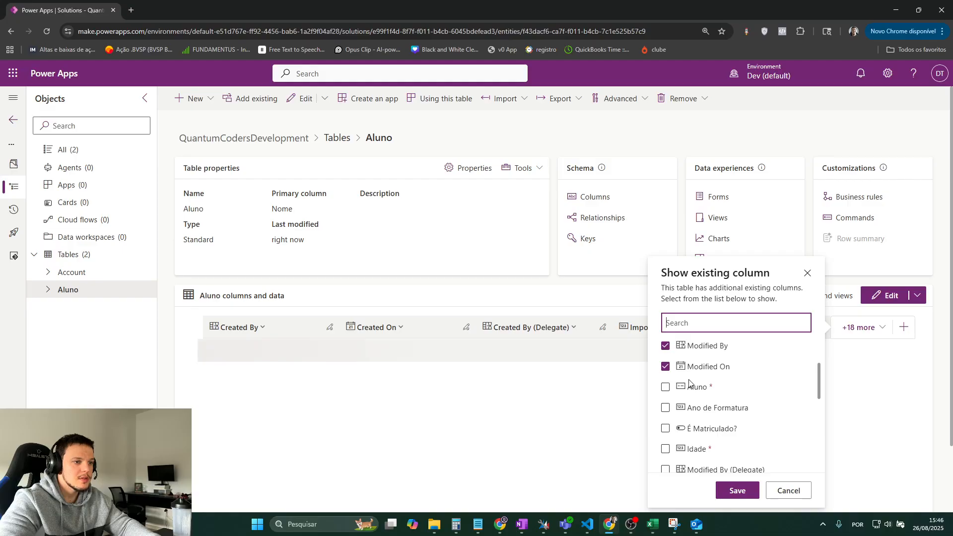
click(666, 344)
scroll(667, 352, down, 3)
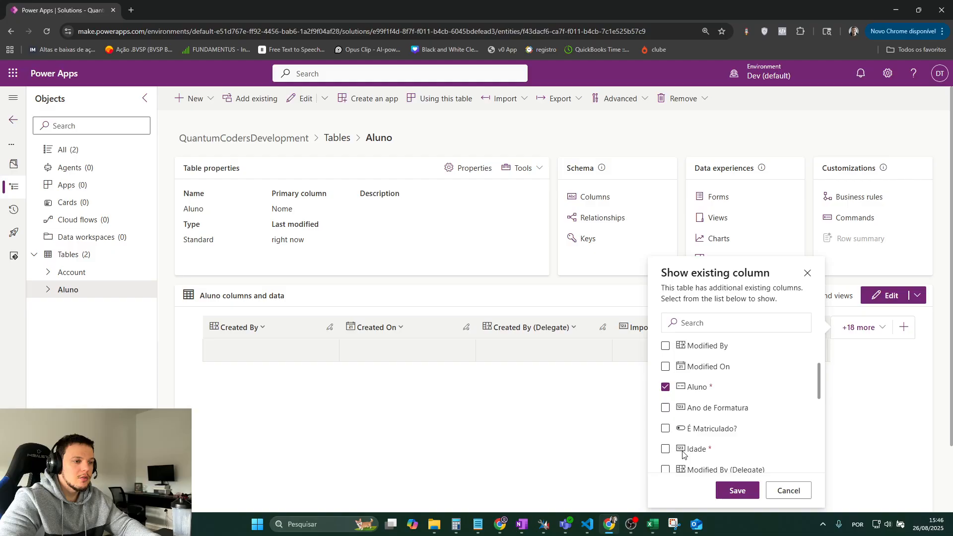
click(652, 524)
drag(202, 214, 208, 291)
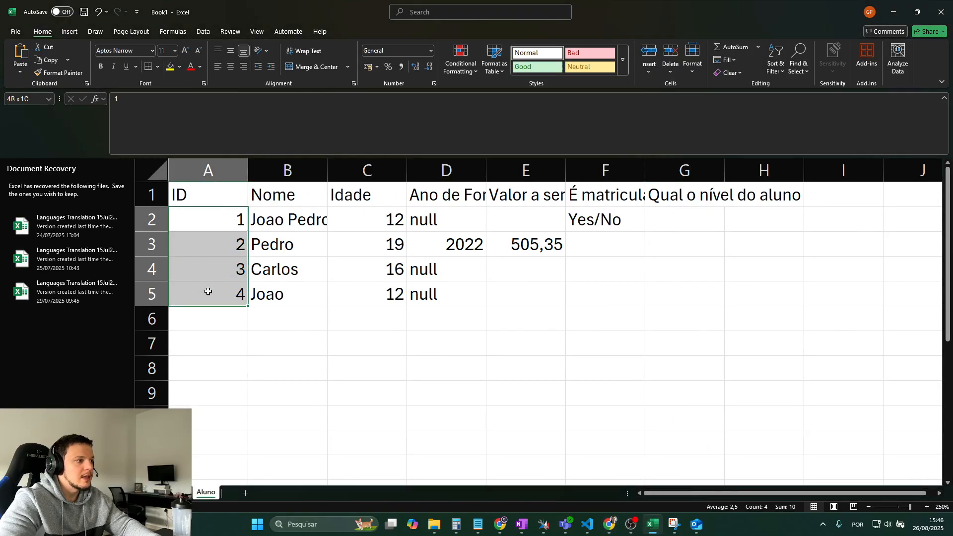
key(alt+Tab)
click(738, 489)
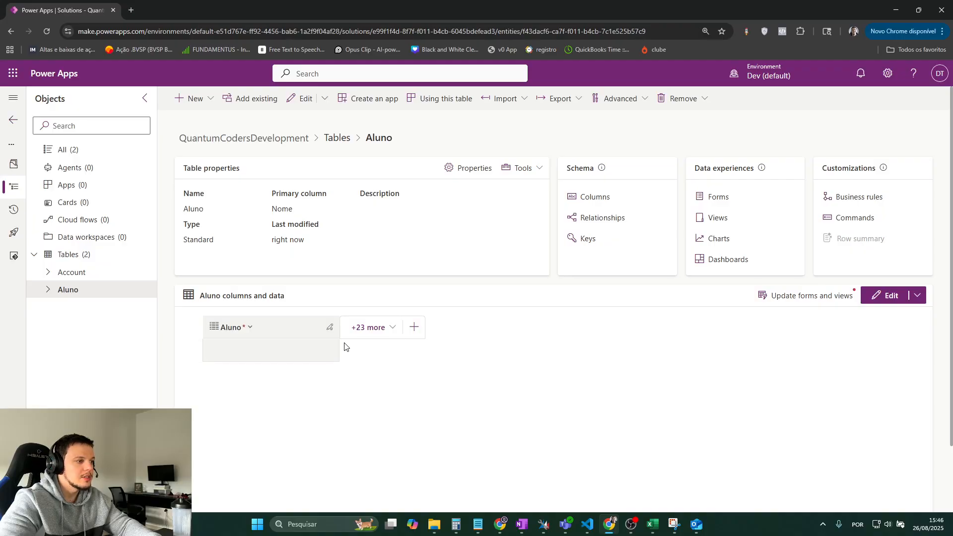
- Look over the Aluno table's existing columns without changing the selection, and open the table's data for editing
click(308, 351)
click(918, 296)
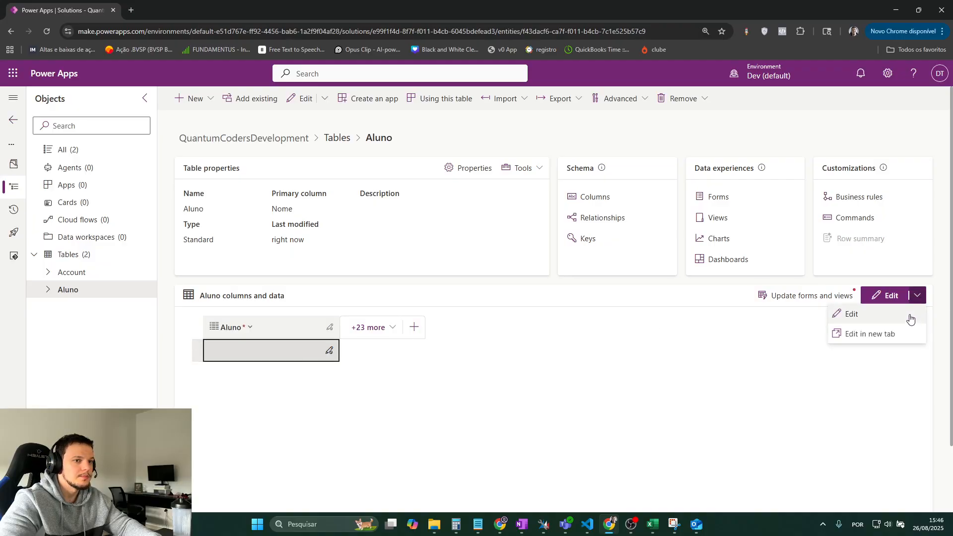
click(382, 333)
scroll(478, 378, down, 1)
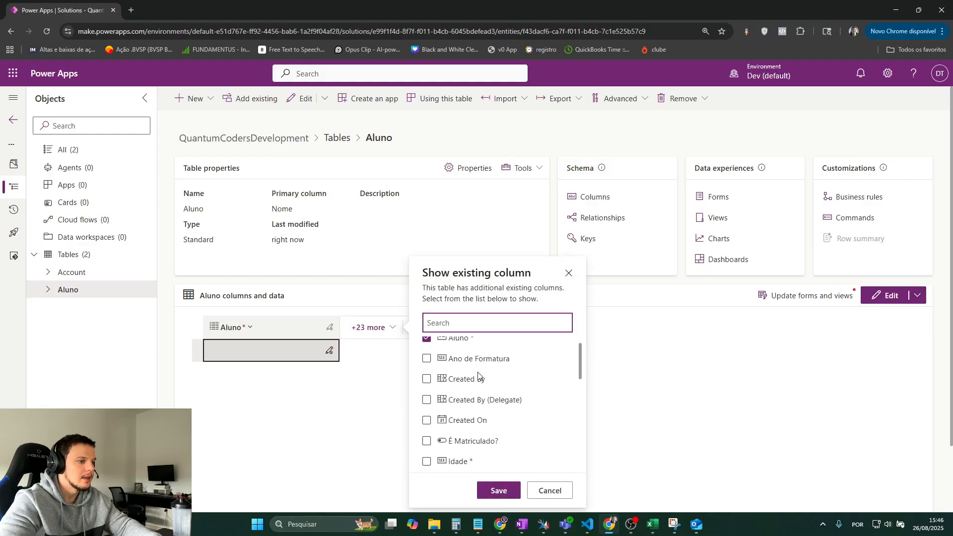
scroll(479, 373, up, 1)
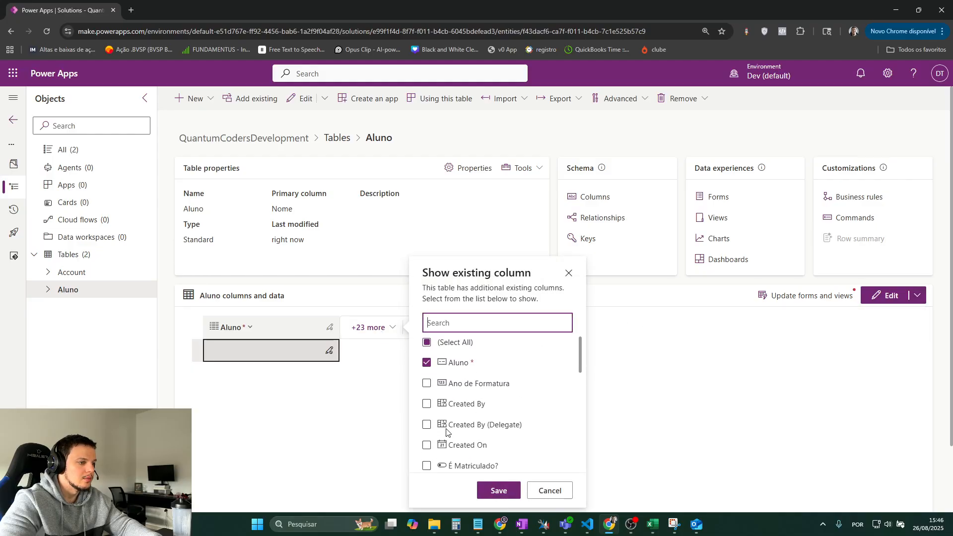
key(Escape)
click(894, 297)
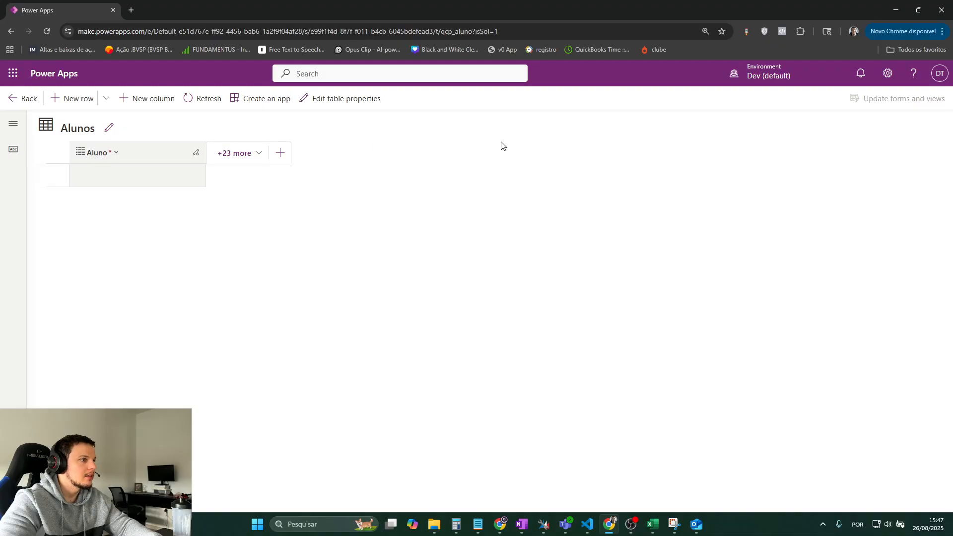
- Select the existing Idade, É Matriculado? and Valor a ser pago formatura columns to show in the Alunos data grid
click(252, 155)
scroll(267, 286, down, 5)
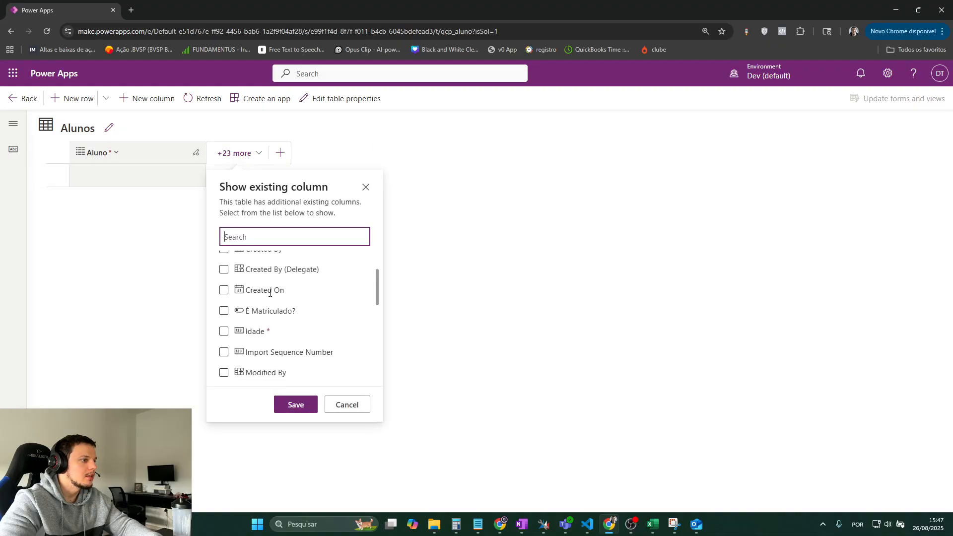
scroll(224, 292, up, 2)
click(224, 300)
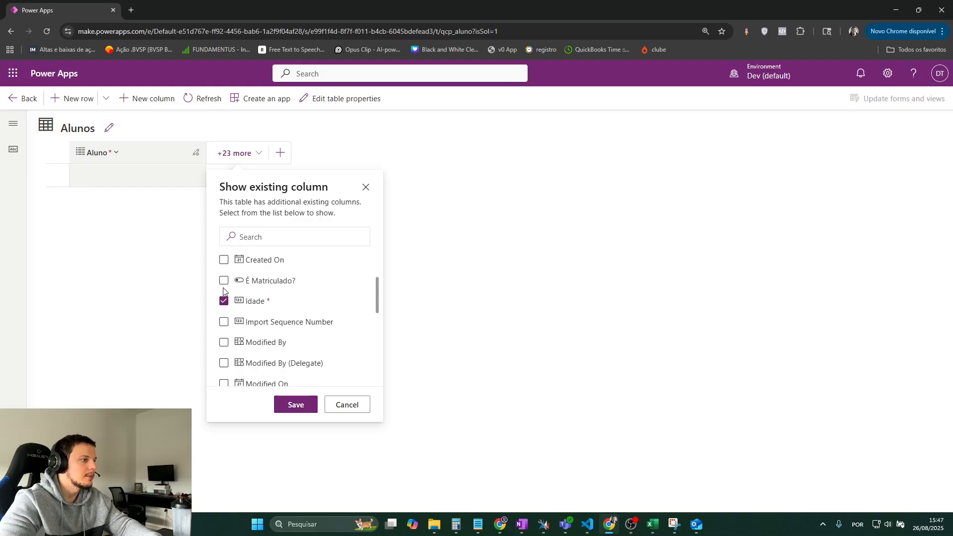
click(224, 281)
scroll(228, 312, down, 3)
scroll(227, 320, down, 3)
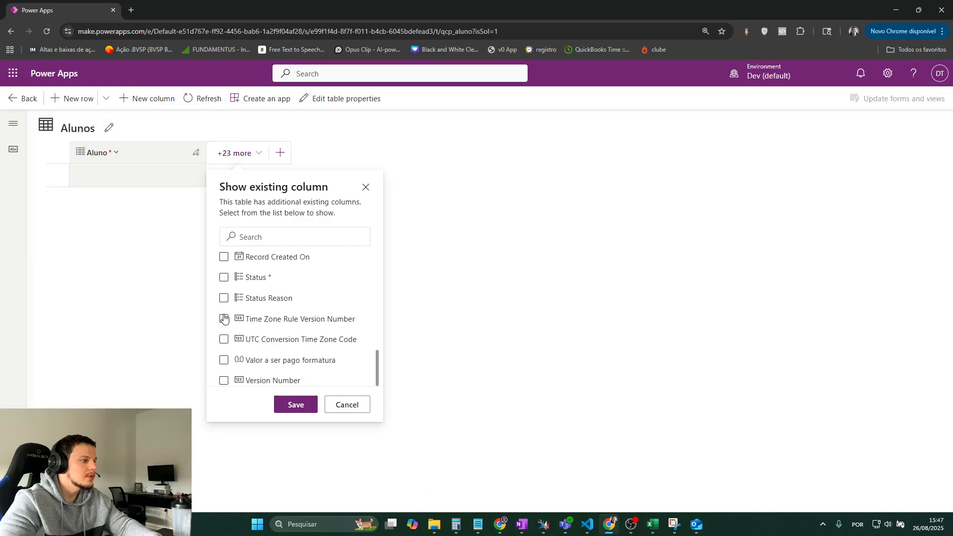
click(224, 360)
- Add Qual o nível do aluno to the columns to show and save the column selection
scroll(226, 357, up, 5)
scroll(229, 358, up, 6)
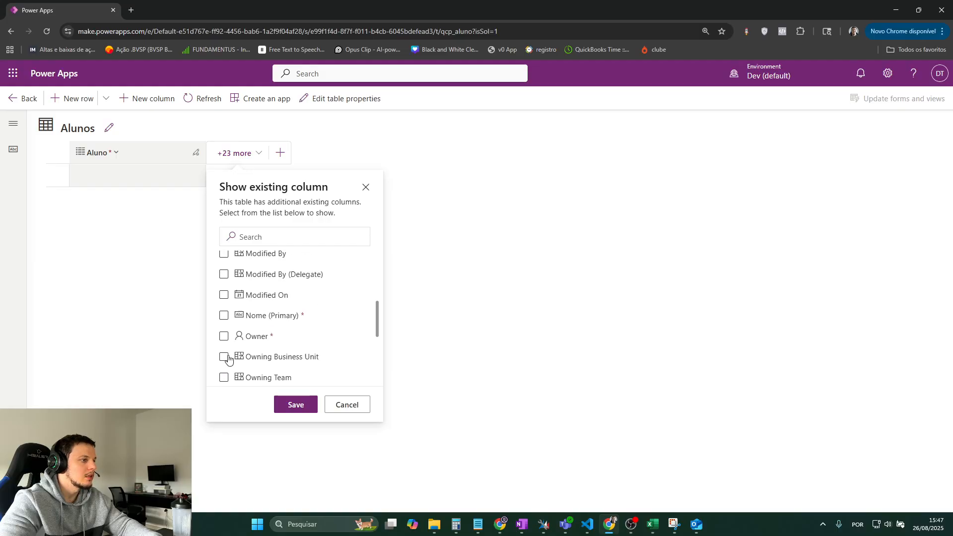
scroll(229, 358, up, 1)
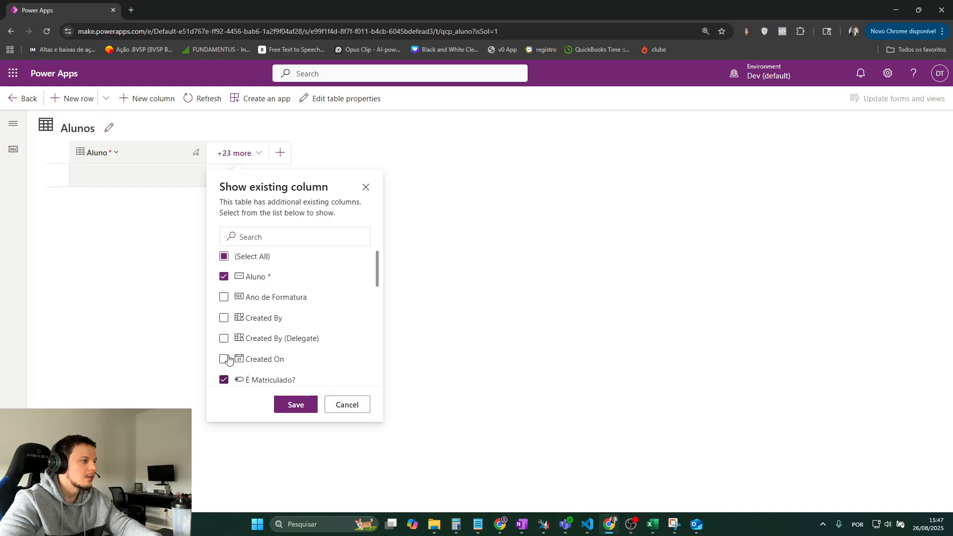
scroll(255, 365, down, 3)
scroll(258, 366, down, 1)
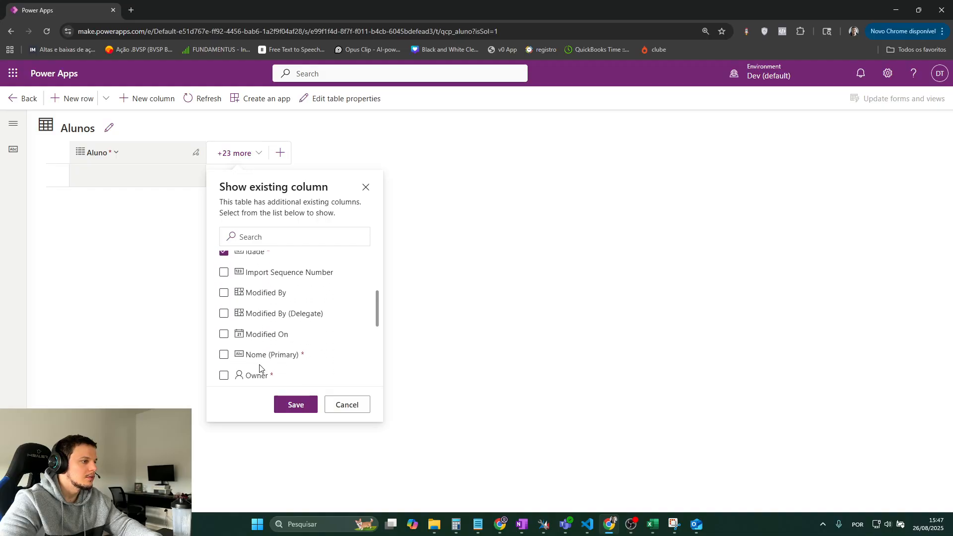
scroll(259, 368, down, 3)
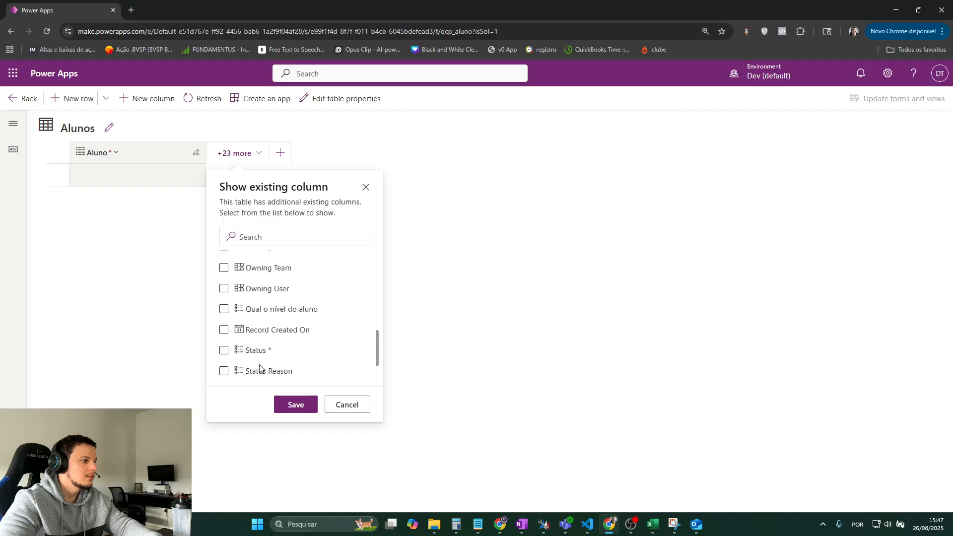
click(223, 308)
scroll(223, 335, down, 2)
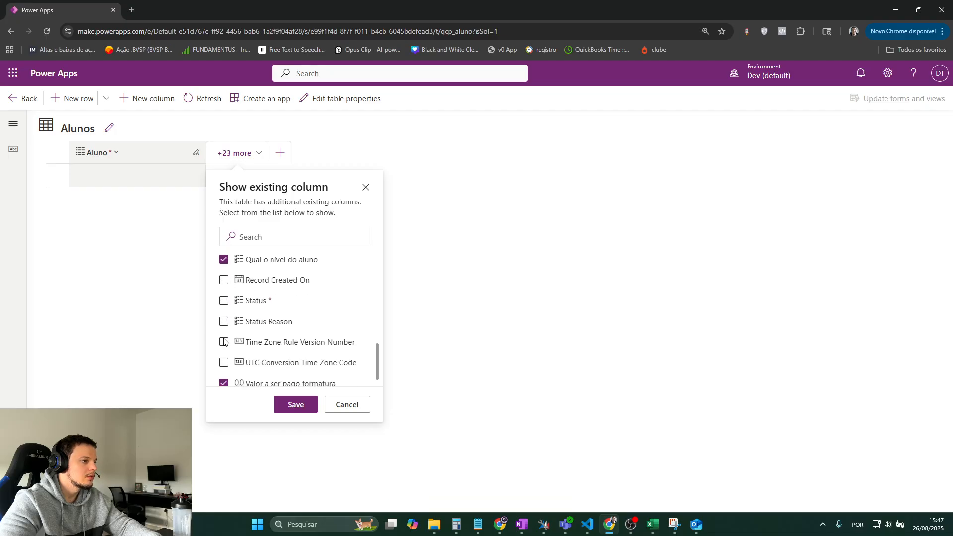
click(293, 404)
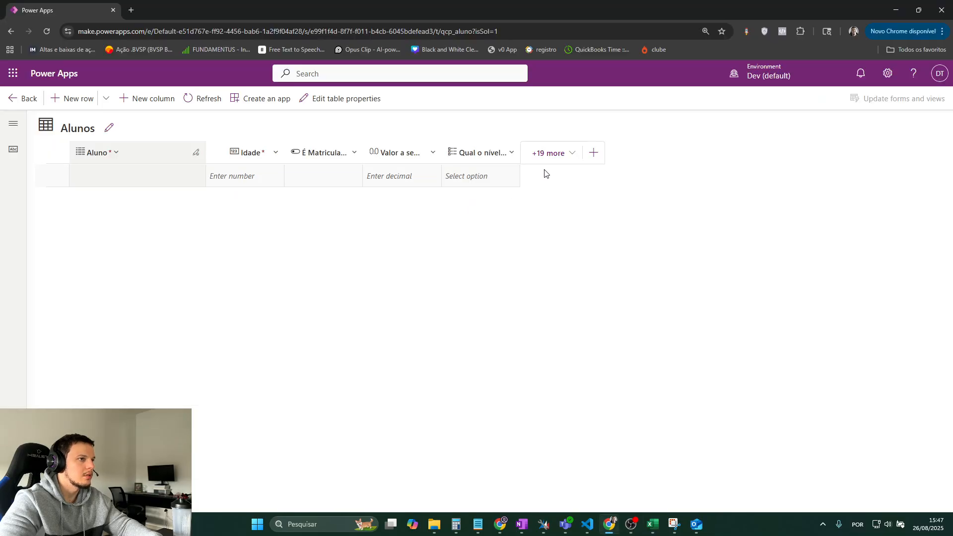
- Find the Nome (Primary) column by searching for "nome" and show it in the Alunos grid
click(541, 157)
text(nome)
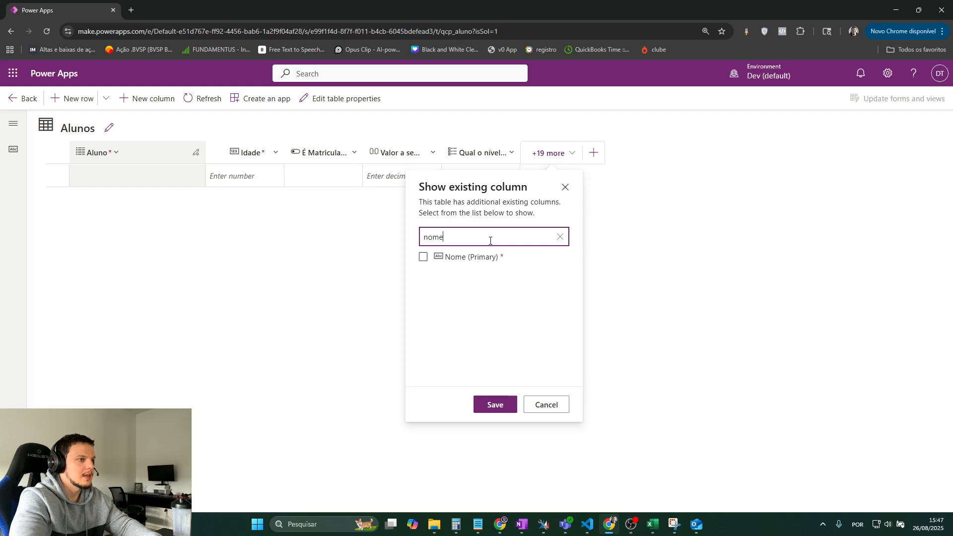
click(422, 256)
click(498, 404)
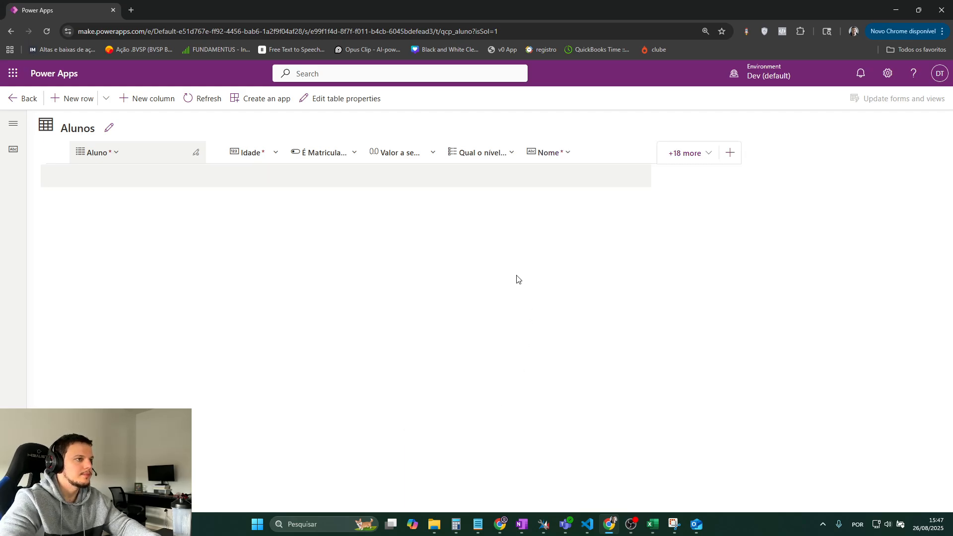
- Enter a student's first name under Nome in the empty row and set Qual o nível do aluno to Fundamental
click(580, 176)
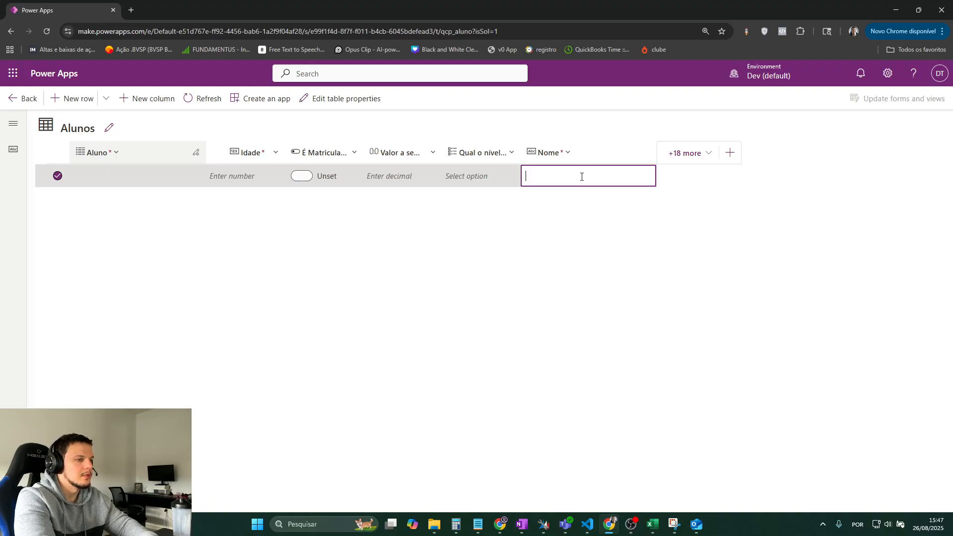
text(Calr)
text(los)
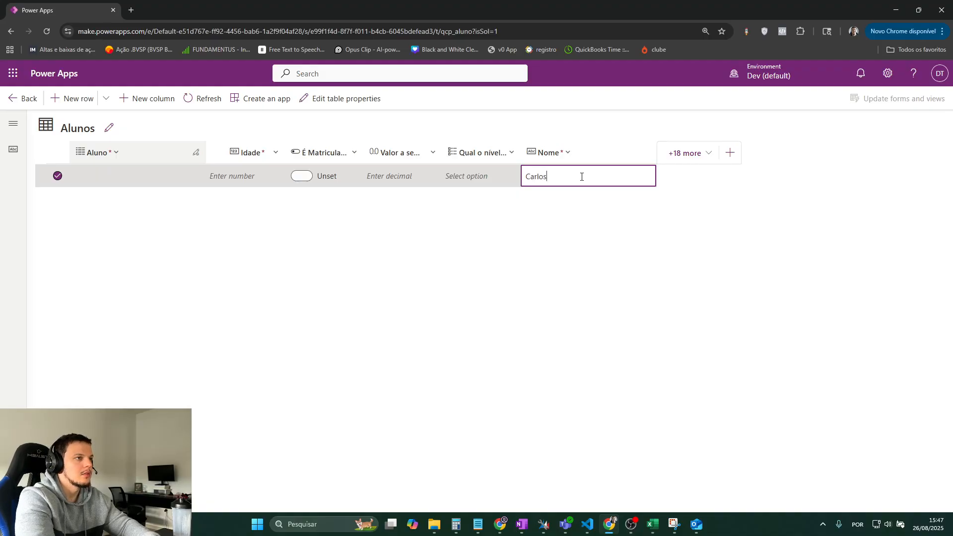
click(496, 185)
click(504, 184)
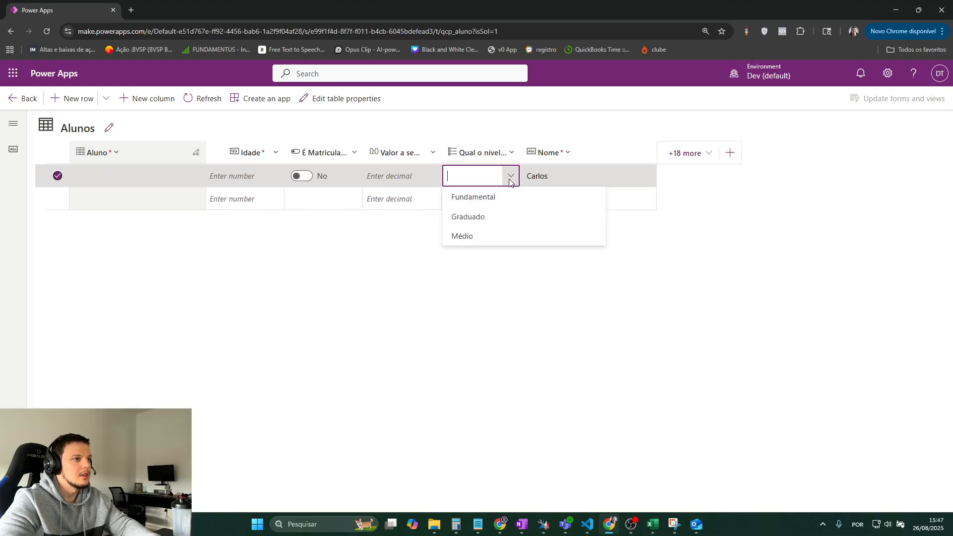
click(445, 195)
- Leave the payment value empty, set É Matriculado? to Yes and enter 12 as Idade for the student
click(431, 183)
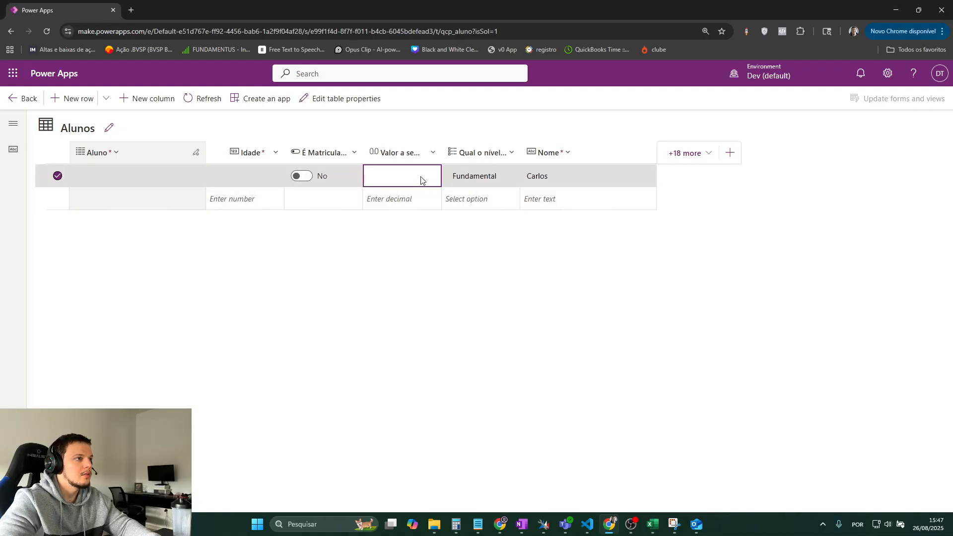
click(314, 181)
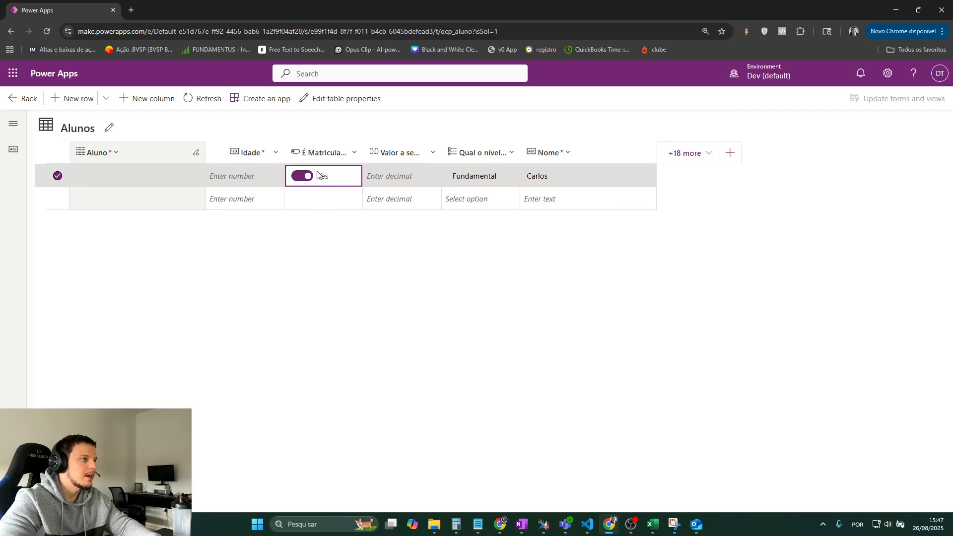
click(276, 176)
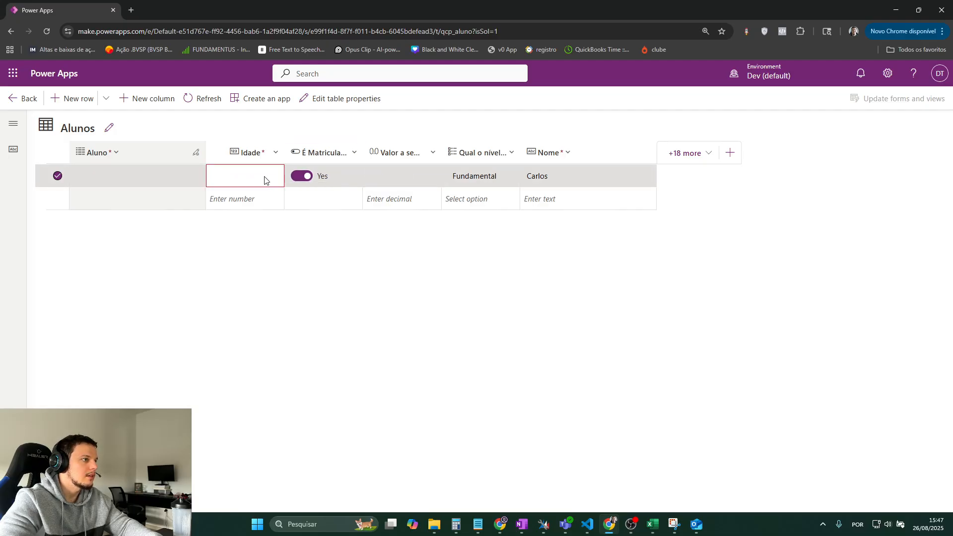
click(273, 179)
text(12)
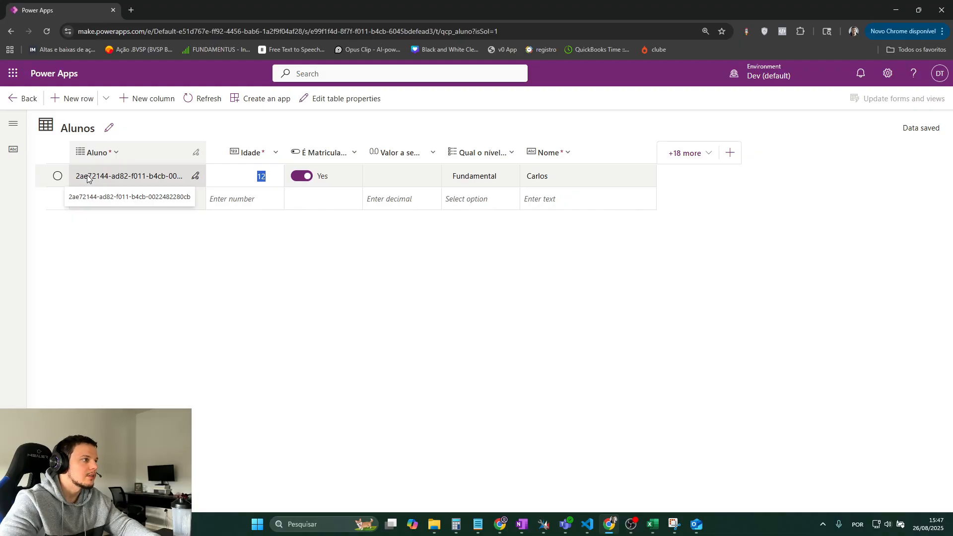
- Compare the new record's Aluno identifier with the ID and Nome cells of row 2 in the Excel student sheet
key(alt+Tab)
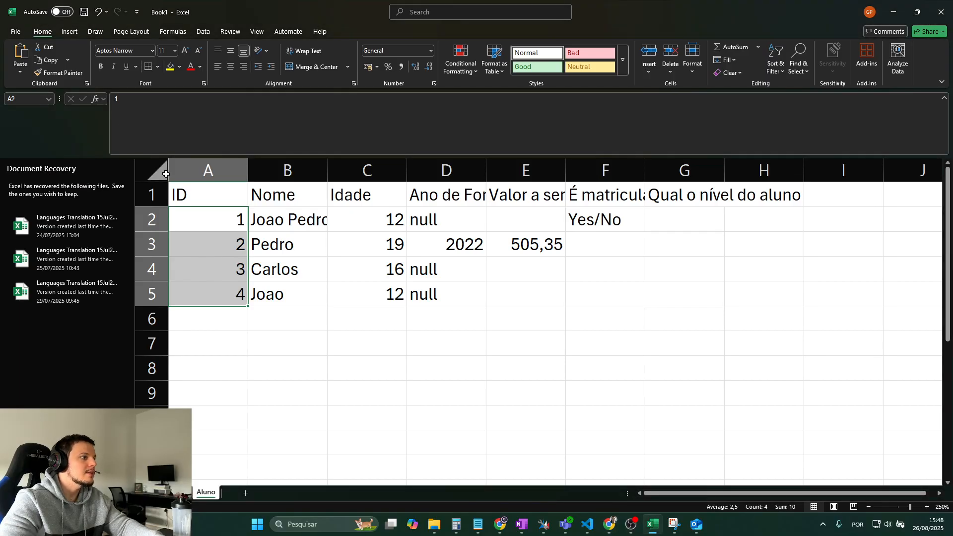
click(180, 217)
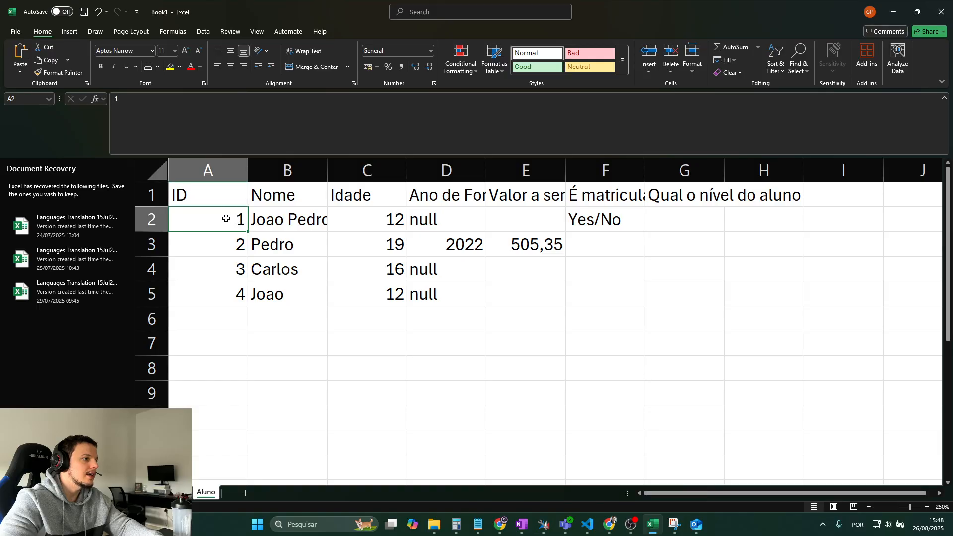
key(alt+Tab)
key(alt+Tab)
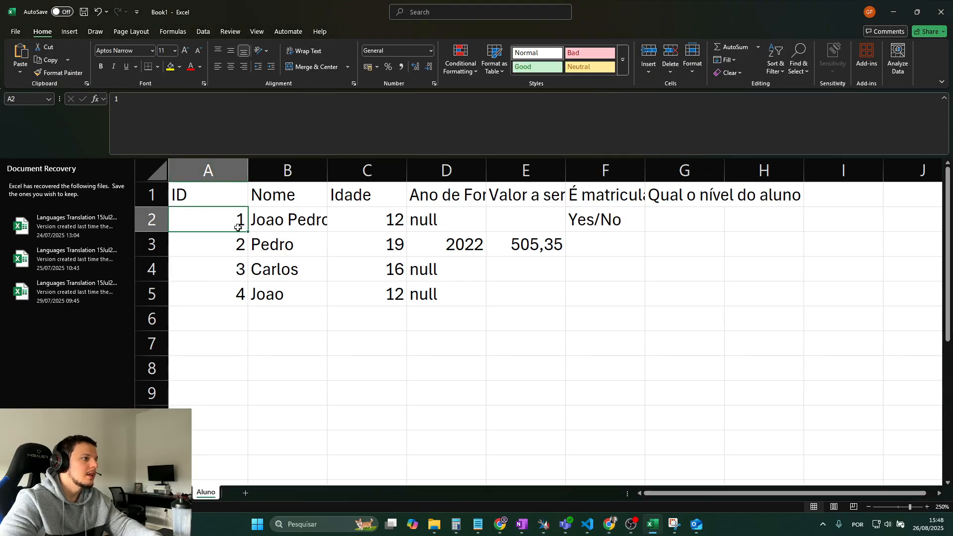
click(277, 221)
click(243, 217)
click(268, 221)
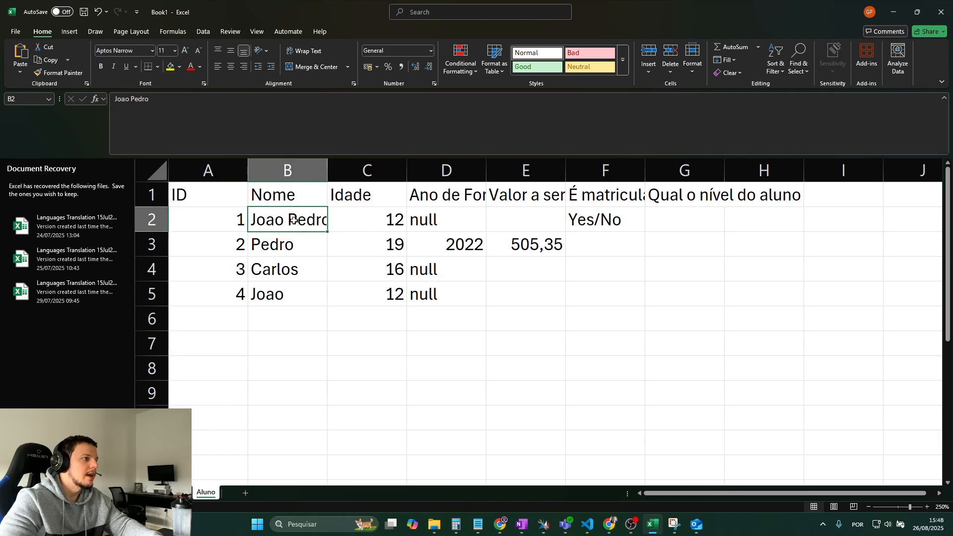
- Switch back to Power Apps and select the Aluno identifier cell of the student's record
key(alt+Tab)
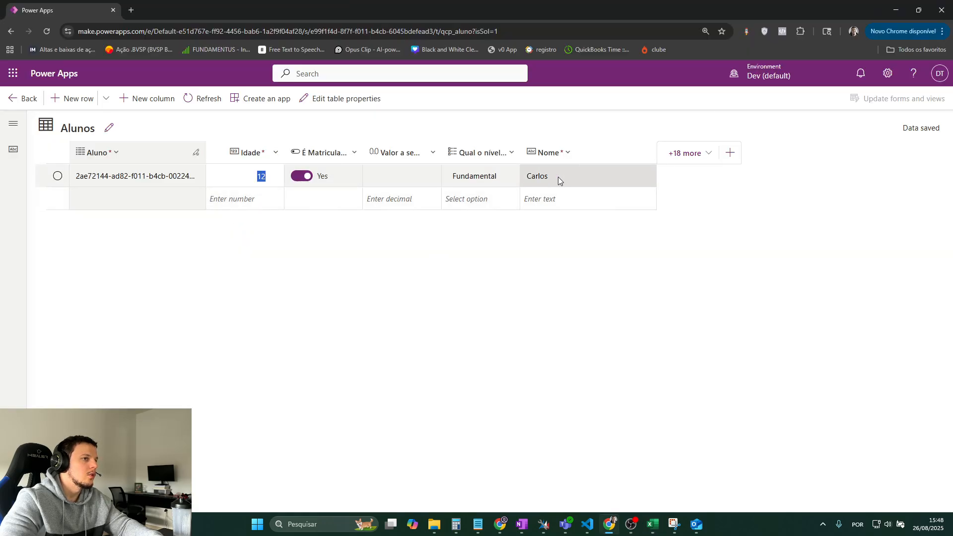
click(142, 179)
right_click(168, 176)
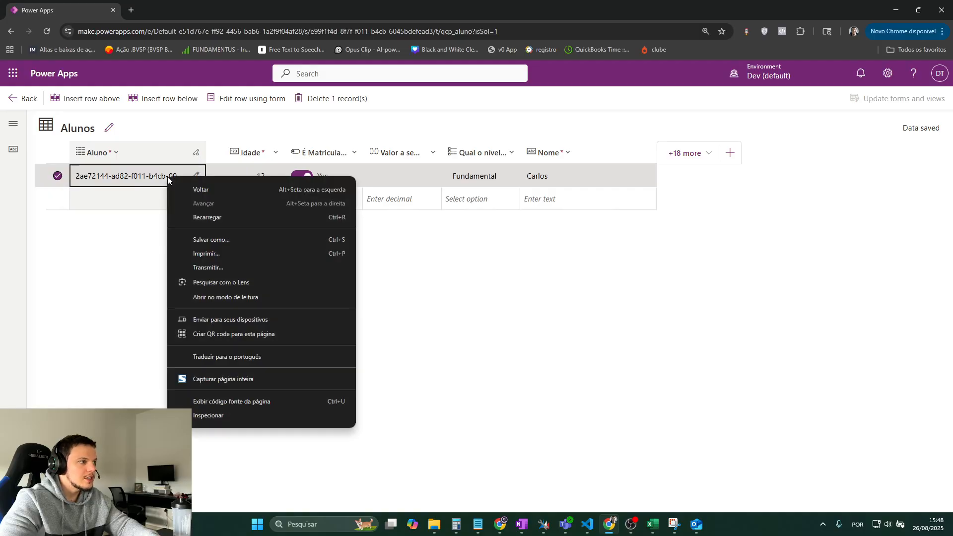
click(158, 180)
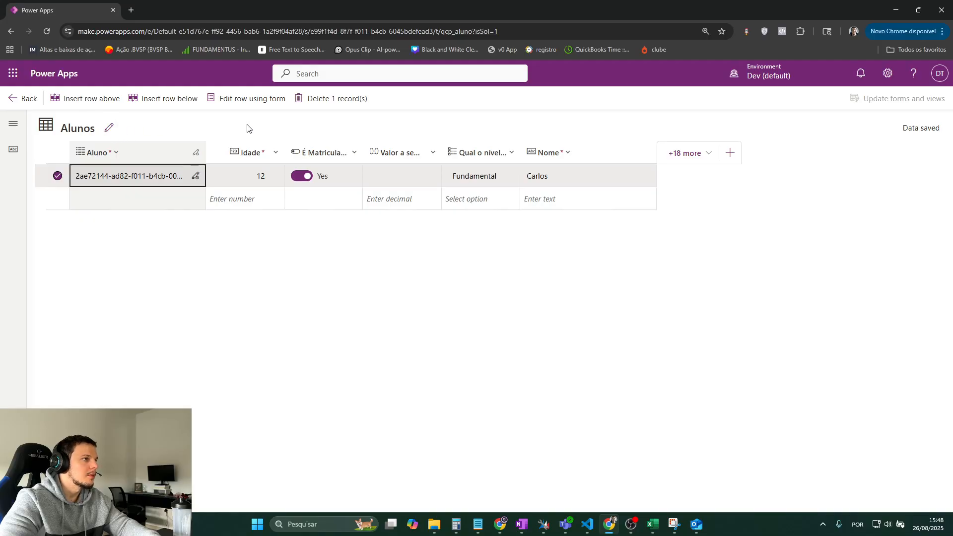
- Try twice to edit the student's row using the form, dismissing the dialogs and returning to the Alunos table
click(252, 98)
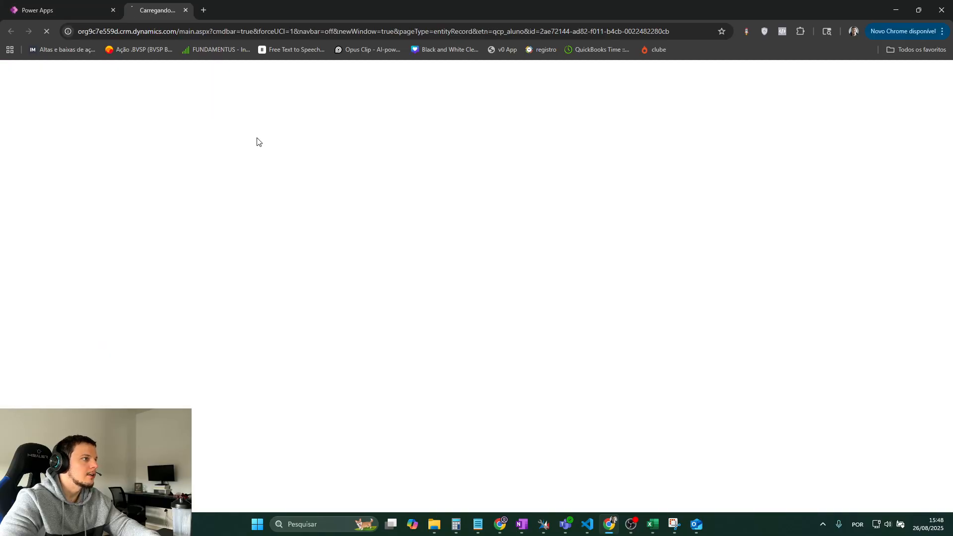
click(56, 8)
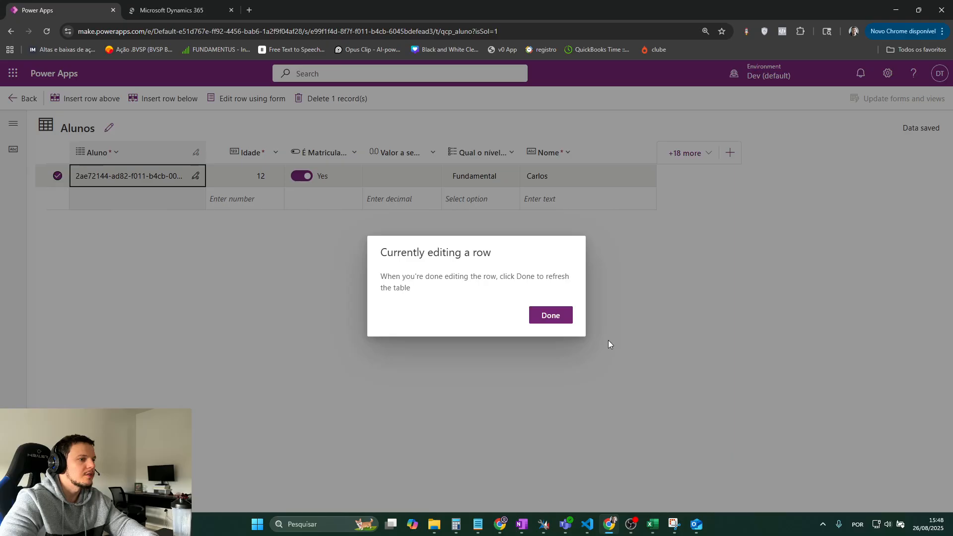
click(531, 316)
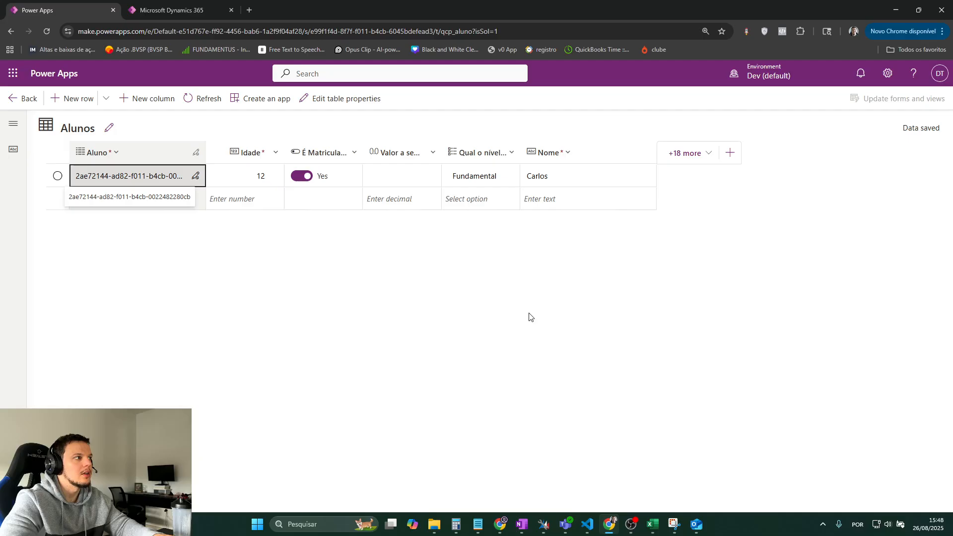
click(198, 14)
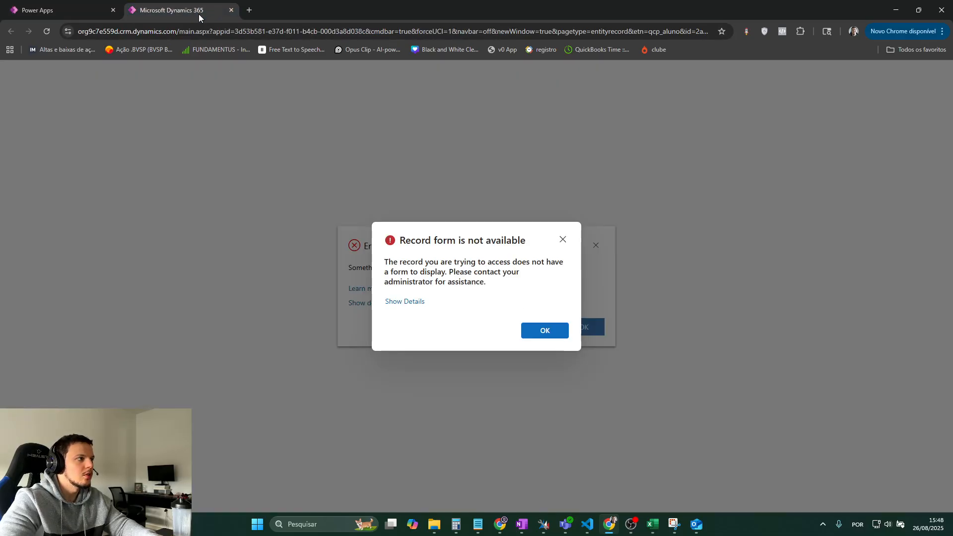
click(560, 331)
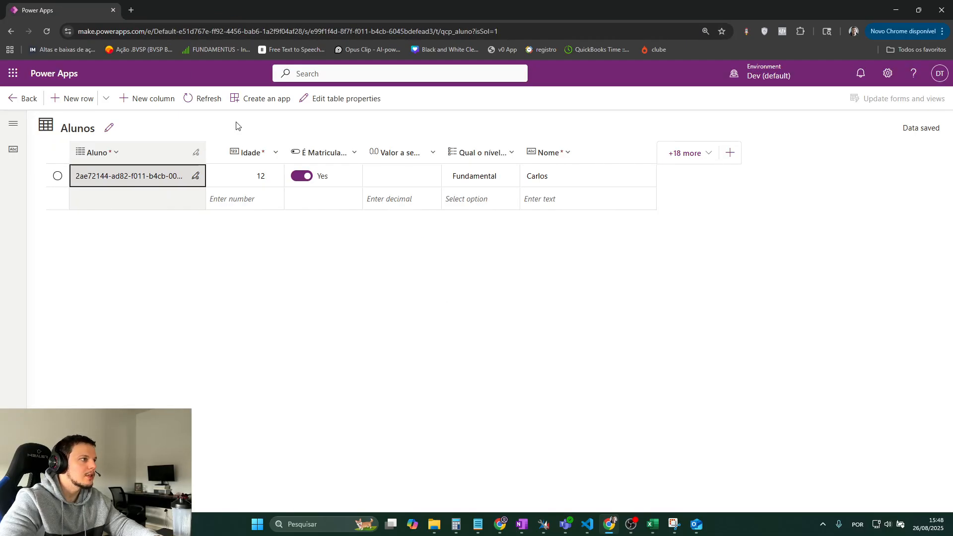
click(58, 175)
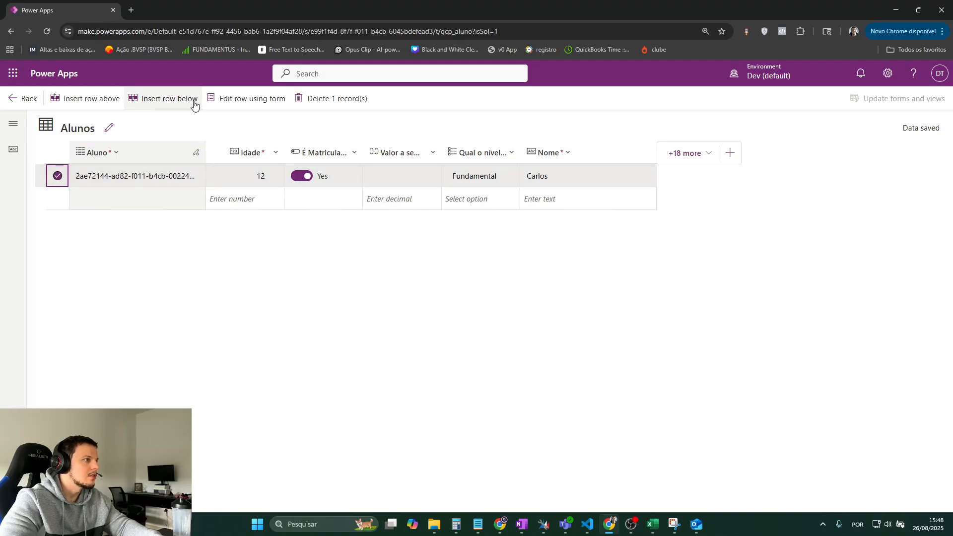
click(266, 105)
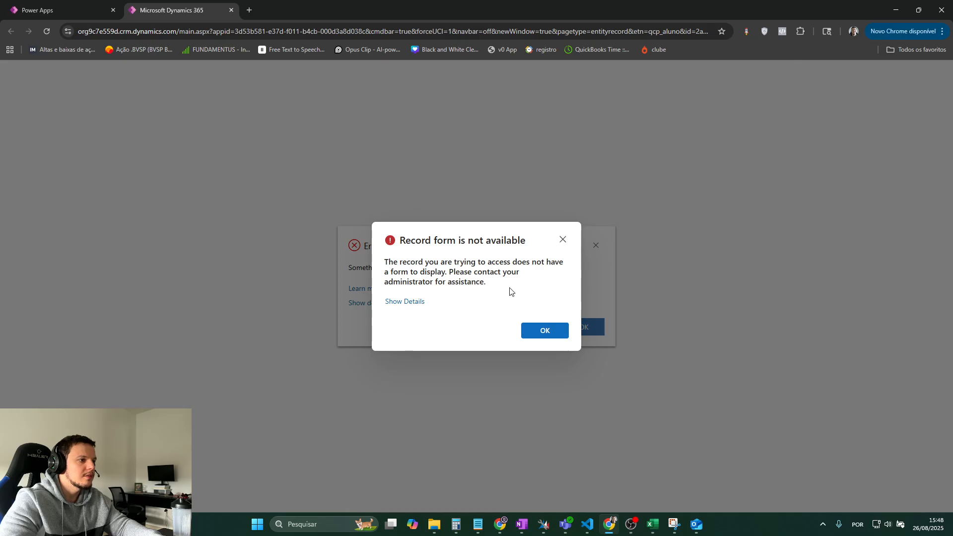
click(563, 240)
click(549, 316)
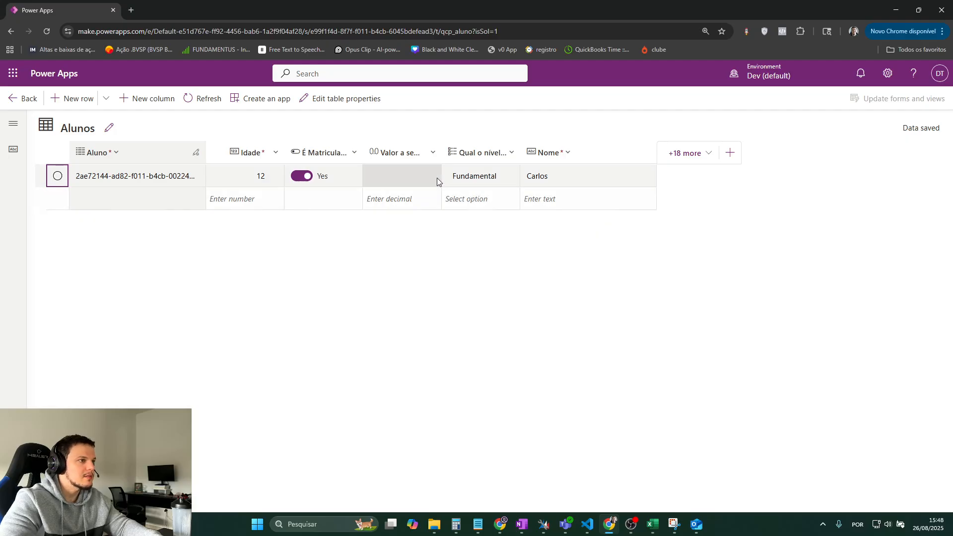
- Test the Idade number field of the student's record with non-numeric text, ending with sadsad
click(402, 177)
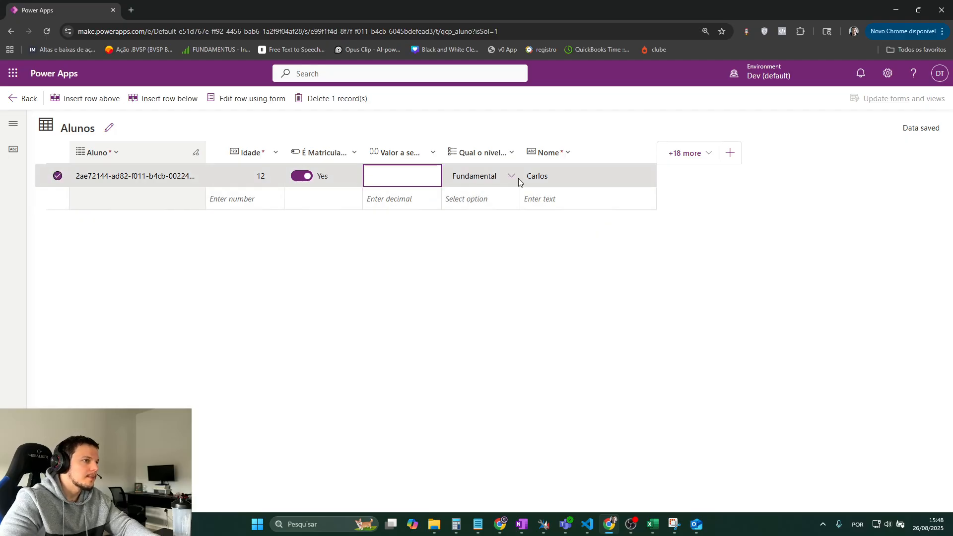
click(249, 177)
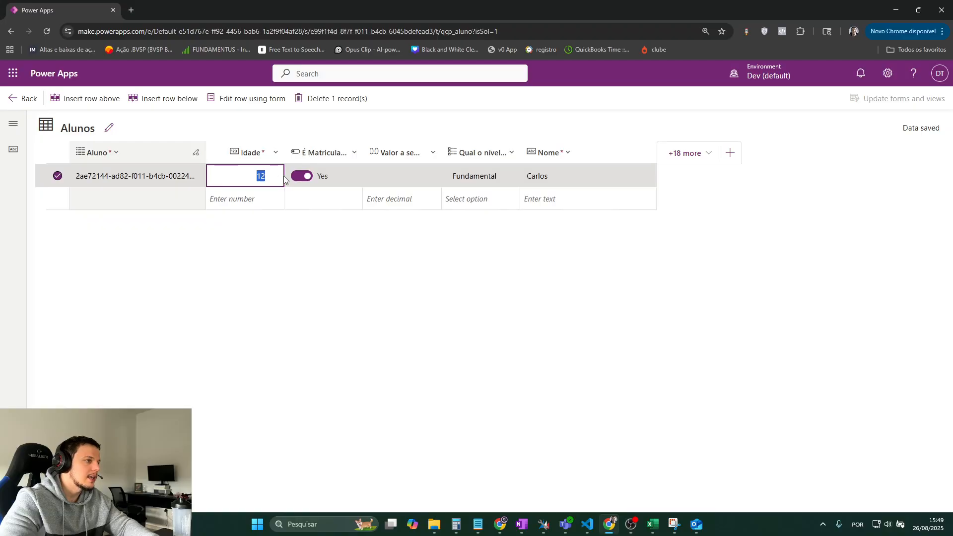
text(1asdsad)
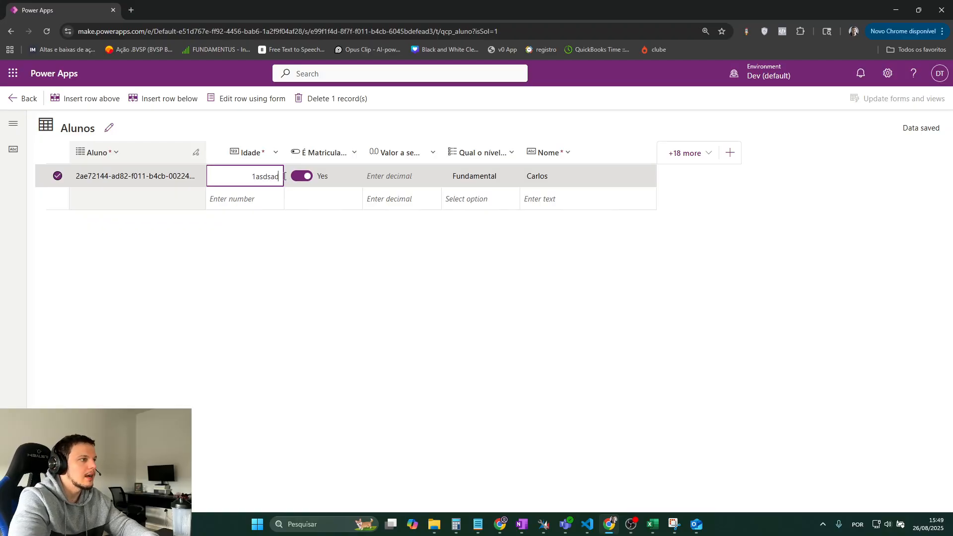
key(ctrl+a)
text(sadsad)
click(275, 285)
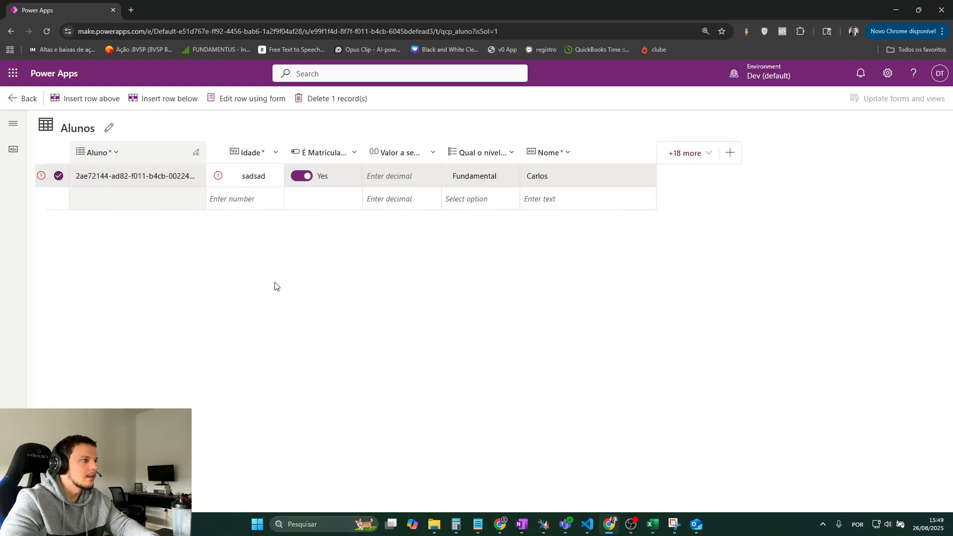
- Replace the invalid text in the student's Idade field with 15
mouse_move(222, 183)
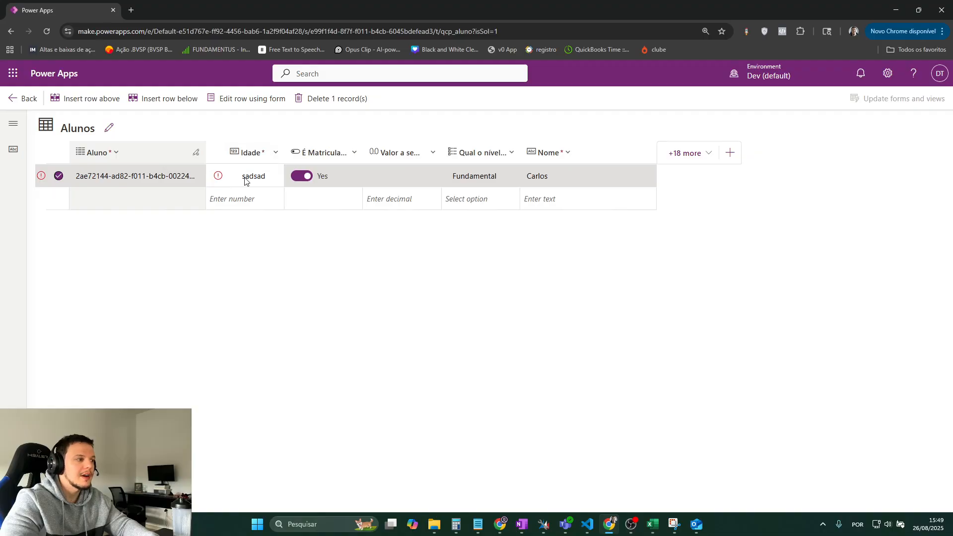
click(221, 183)
text(15)
key(ctrl+a)
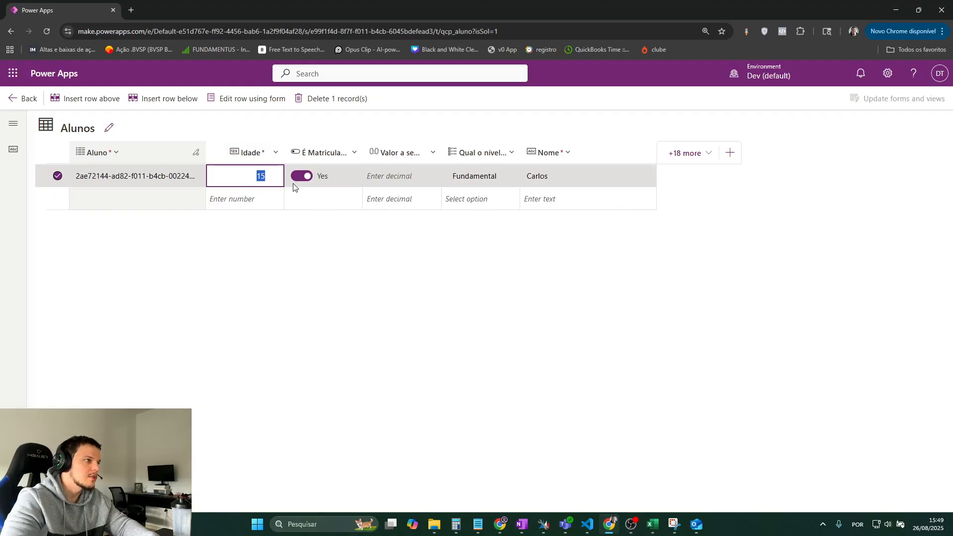
- Test the decimal payment value field of the student's record with the text asdasda
click(392, 177)
text(asdasda)
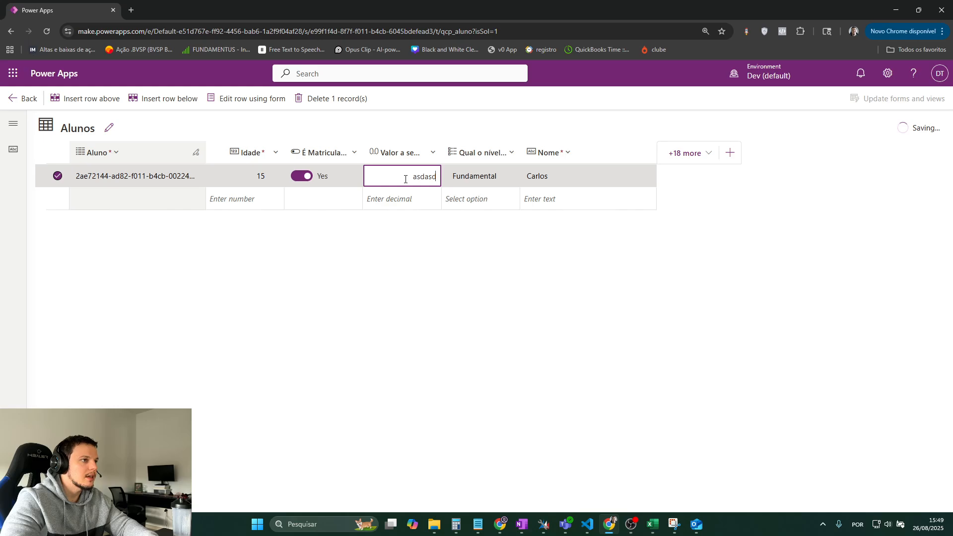
click(449, 226)
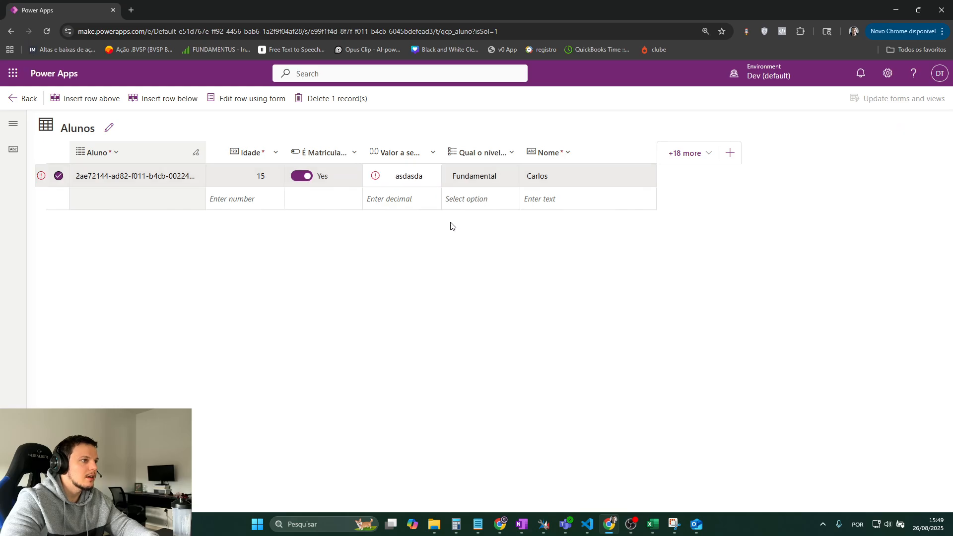
- Replace the invalid text in the student's payment value field with 12,5
click(420, 176)
text(12,5)
key(Return)
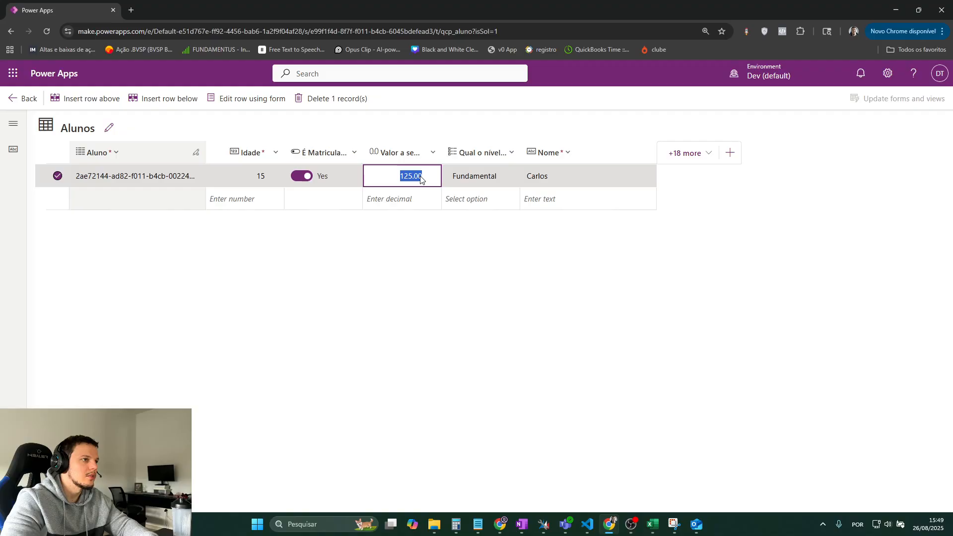